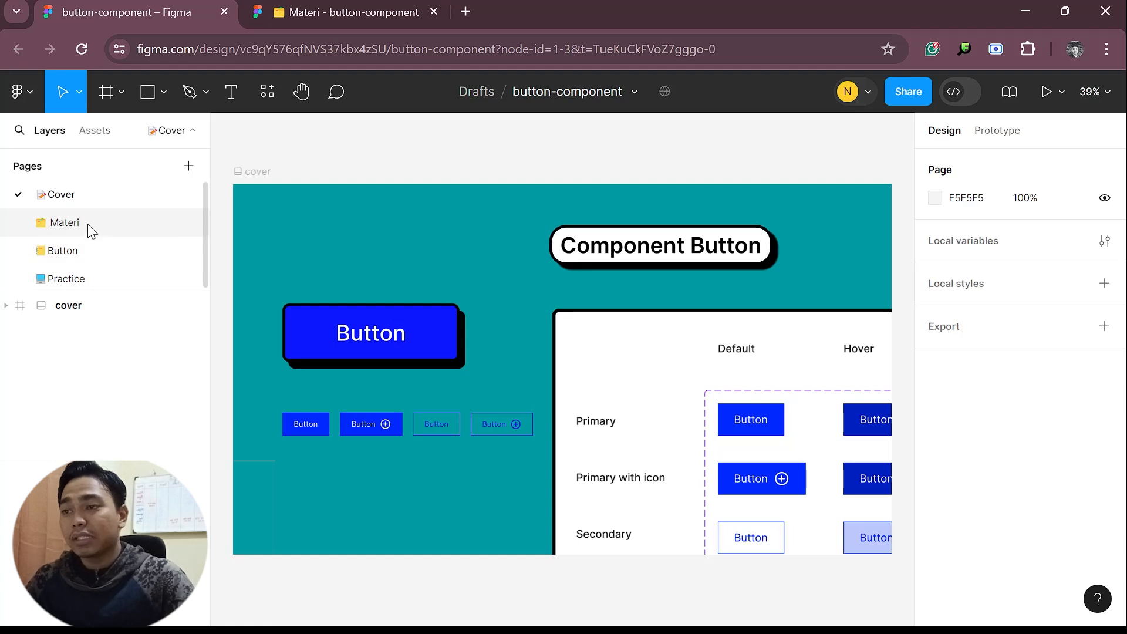
# Look over the Materi page, then examine the button and button-v2 frames on the Button page
pyautogui.click(64, 222)
pyautogui.moveTo(516, 270); pyautogui.dragTo(1026, 234)
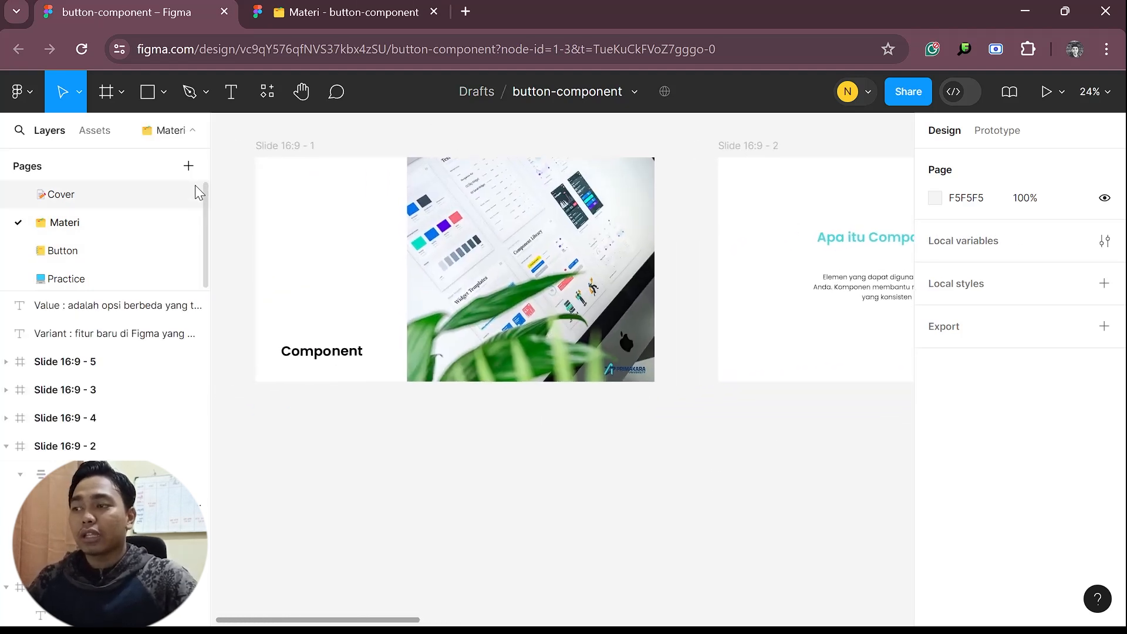
pyautogui.click(65, 250)
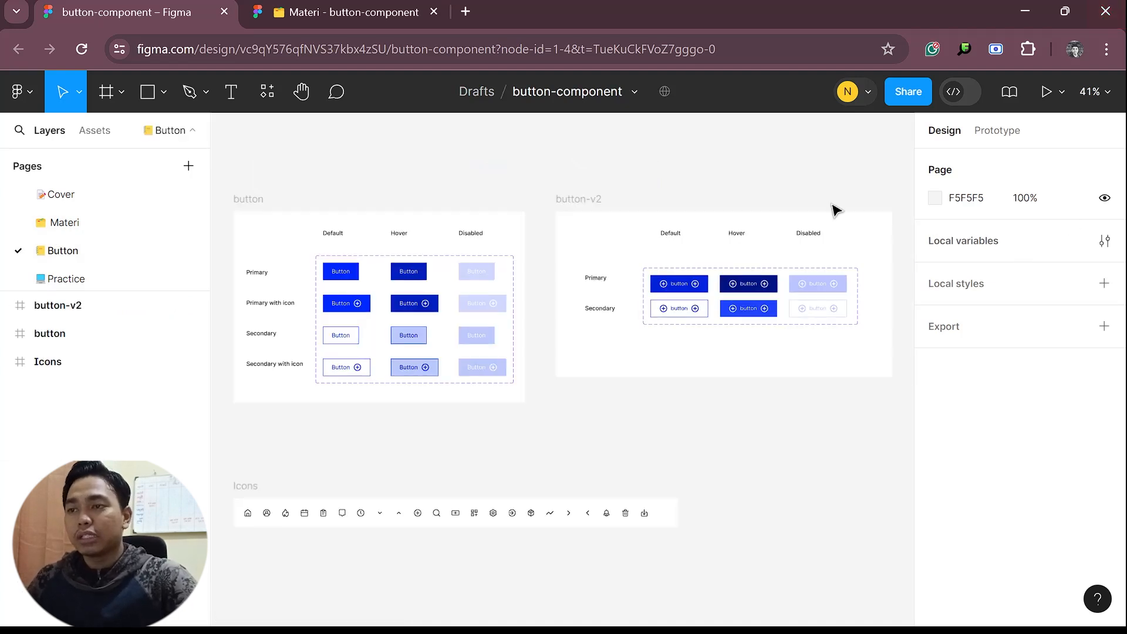
pyautogui.scroll(3, 523, 355)
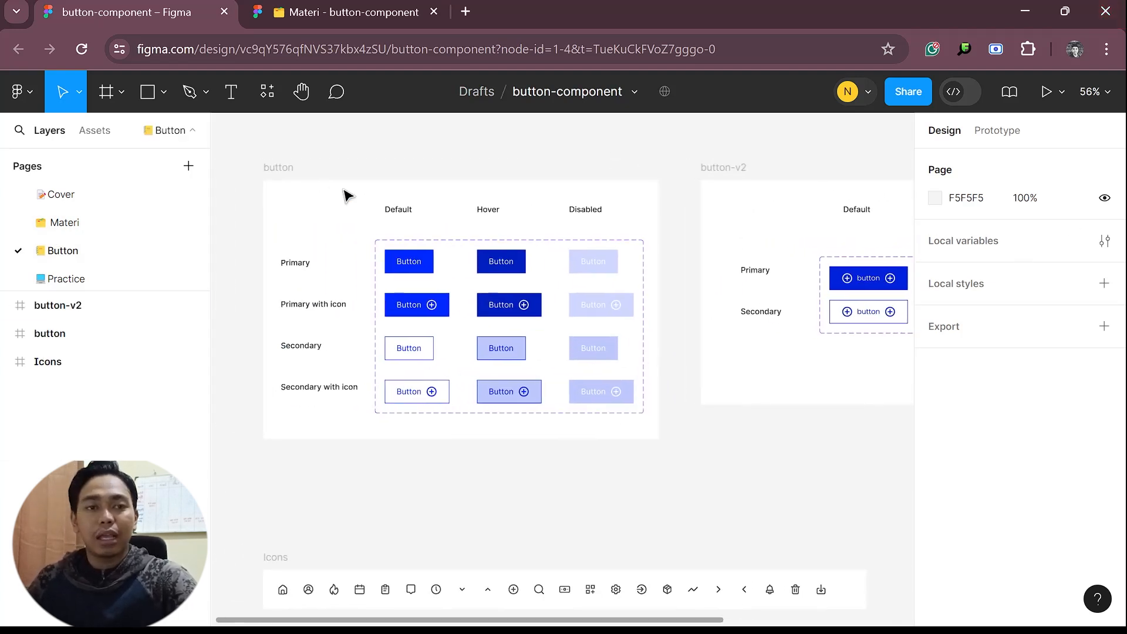
pyautogui.click(297, 181)
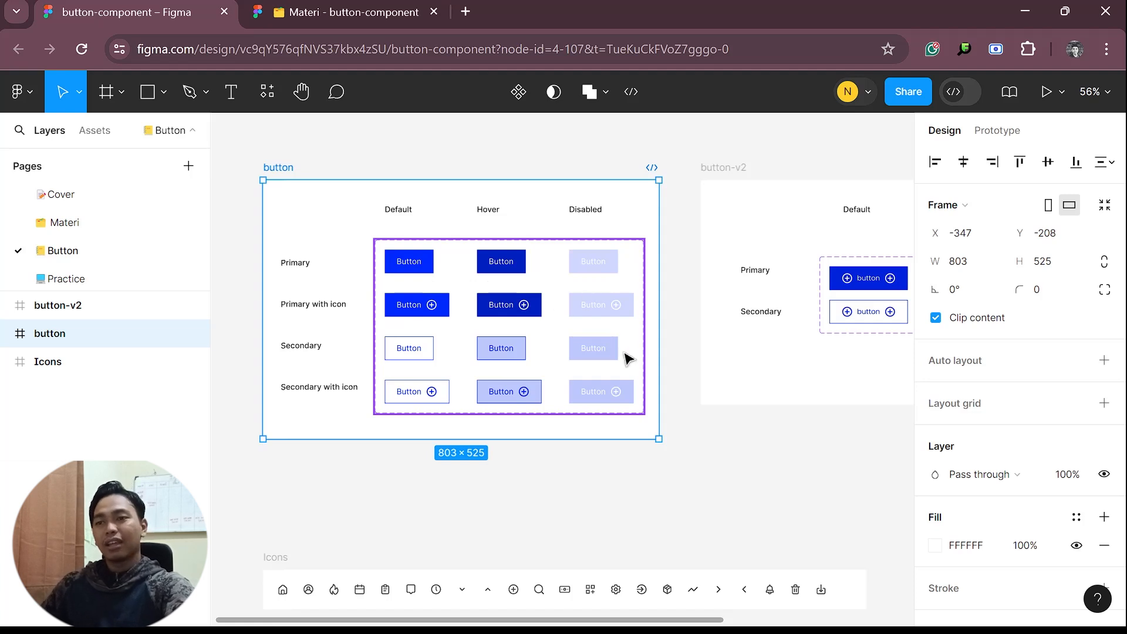
pyautogui.scroll(2, 623, 370)
pyautogui.hscroll(1, 623, 370)
pyautogui.click(715, 207)
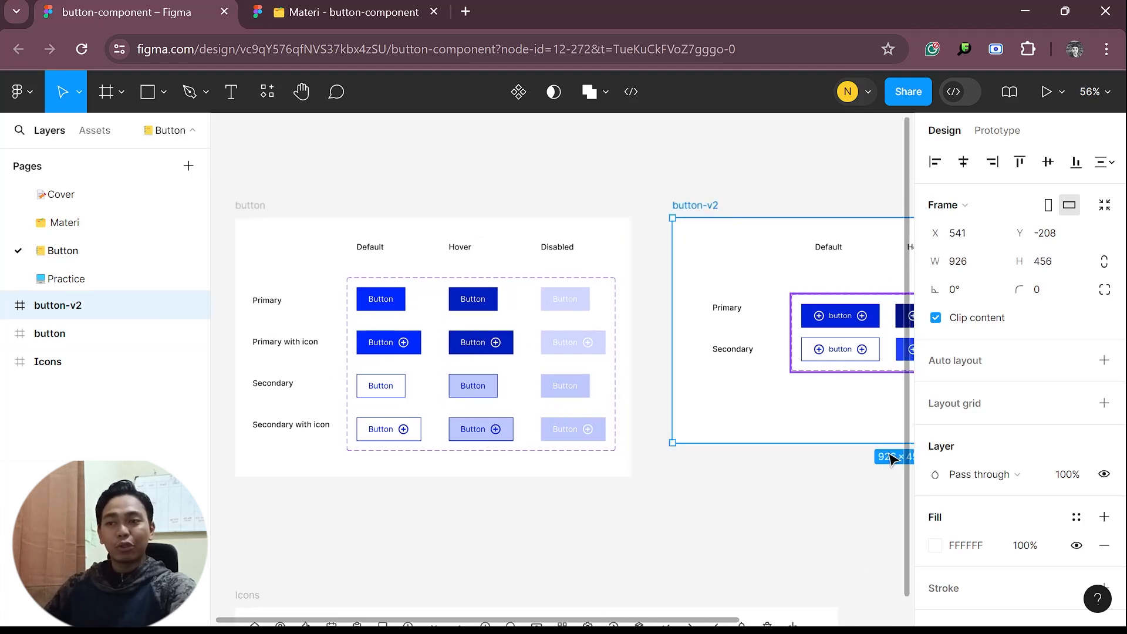
pyautogui.scroll(-1, 800, 382)
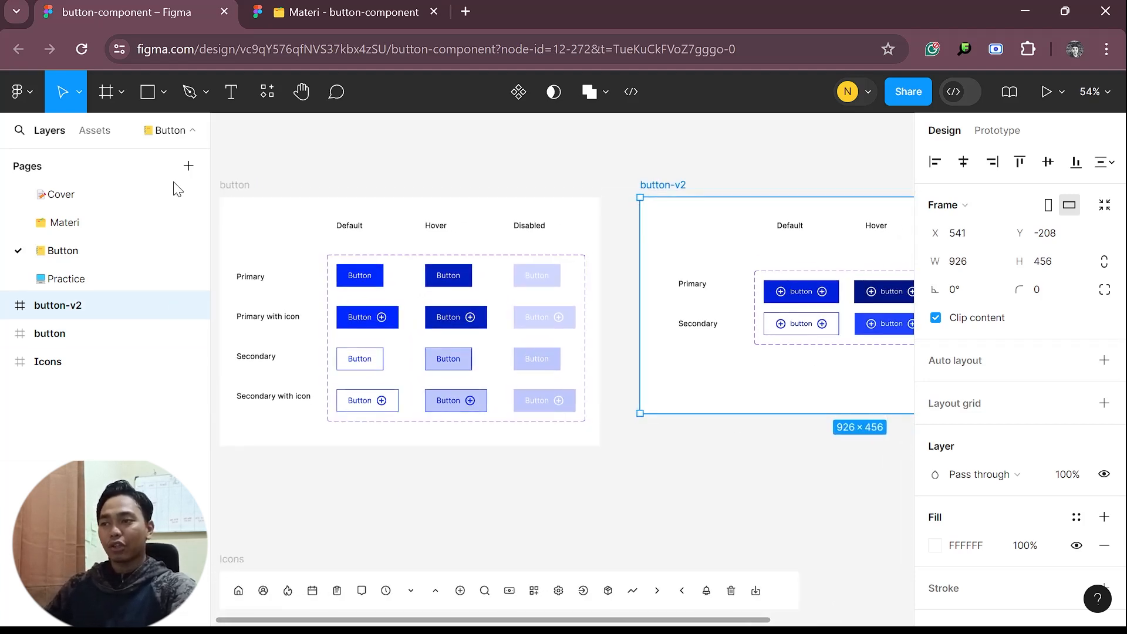
# Place an instance of the local button-new component on the empty canvas below the button-v2 frame
pyautogui.click(95, 128)
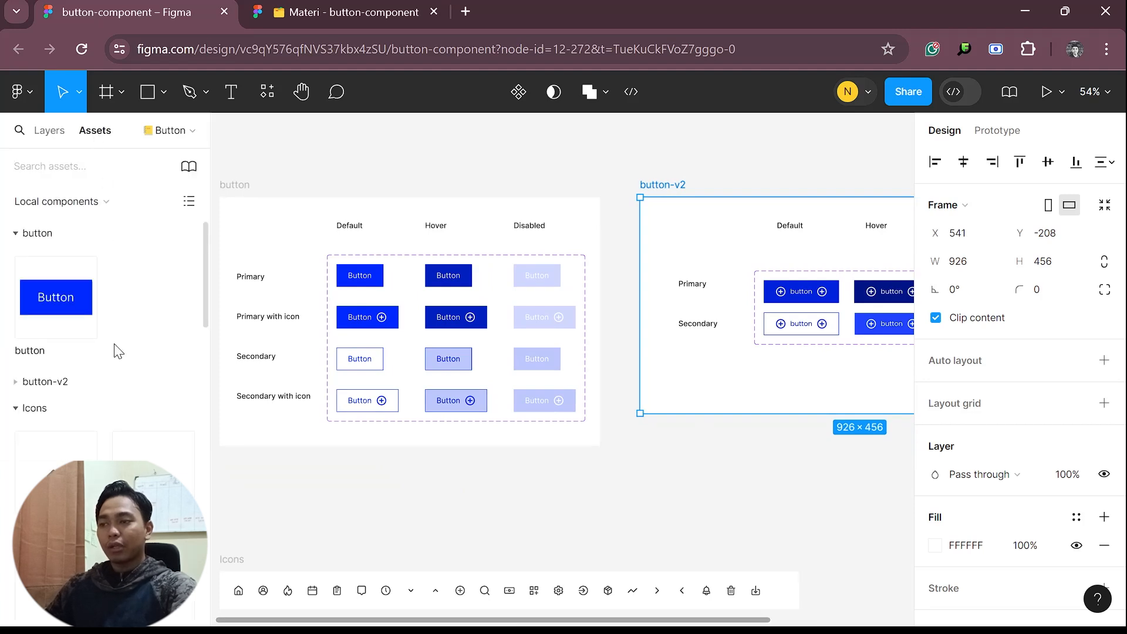
pyautogui.click(15, 382)
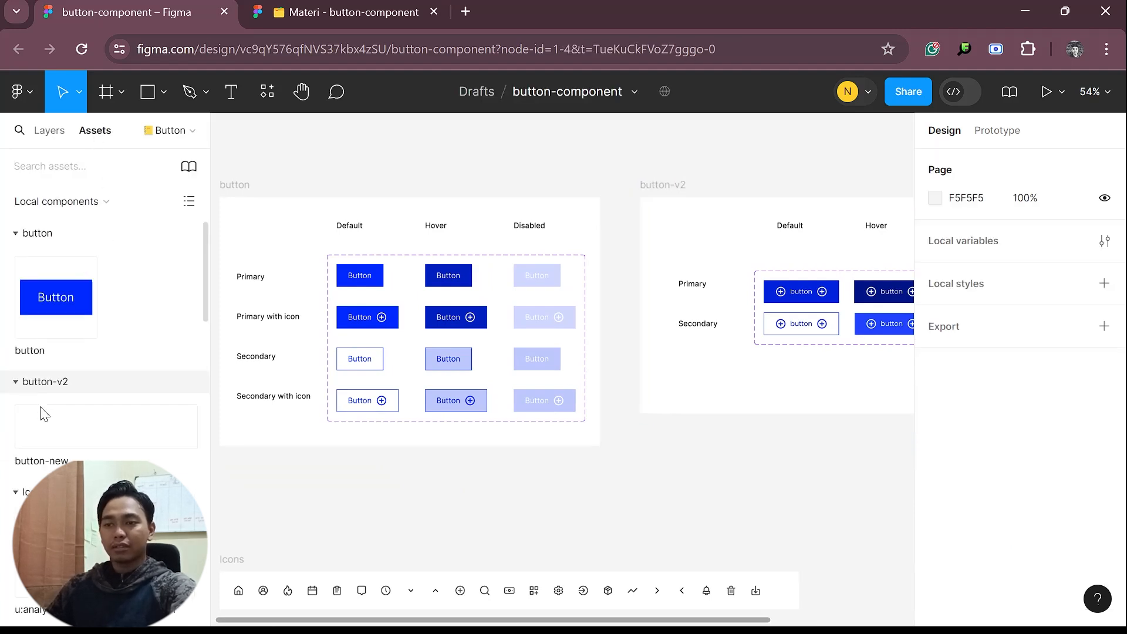
pyautogui.moveTo(74, 432); pyautogui.dragTo(617, 433)
pyautogui.scroll(3, 609, 504)
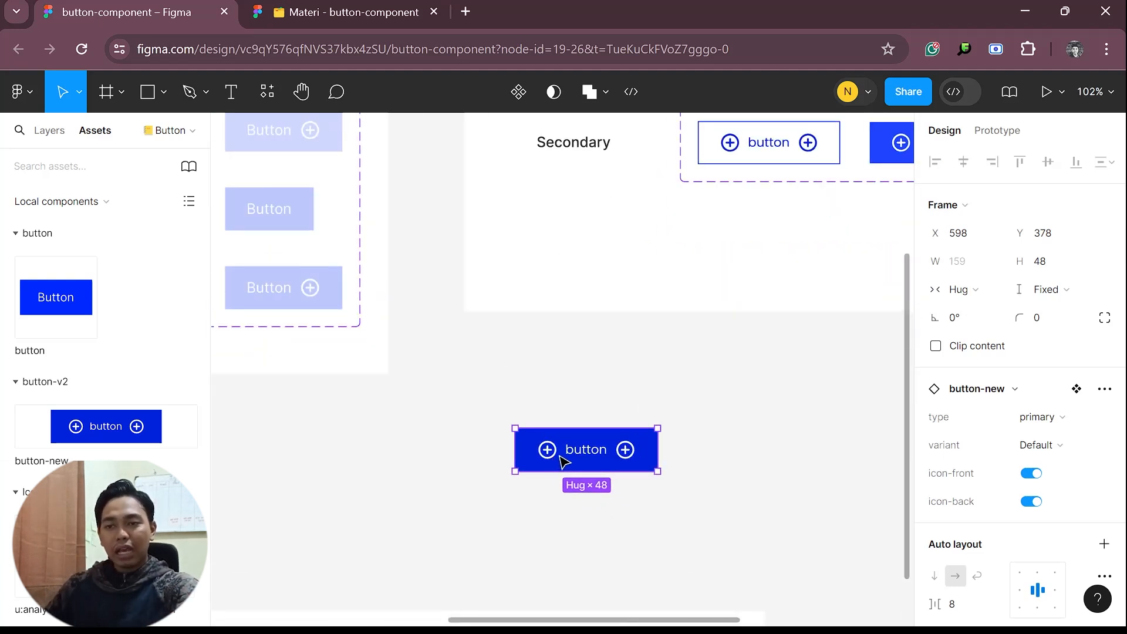
# Turn off the button-new instance's icon-back property and set its type to secondary and variant to hover
pyautogui.click(1031, 502)
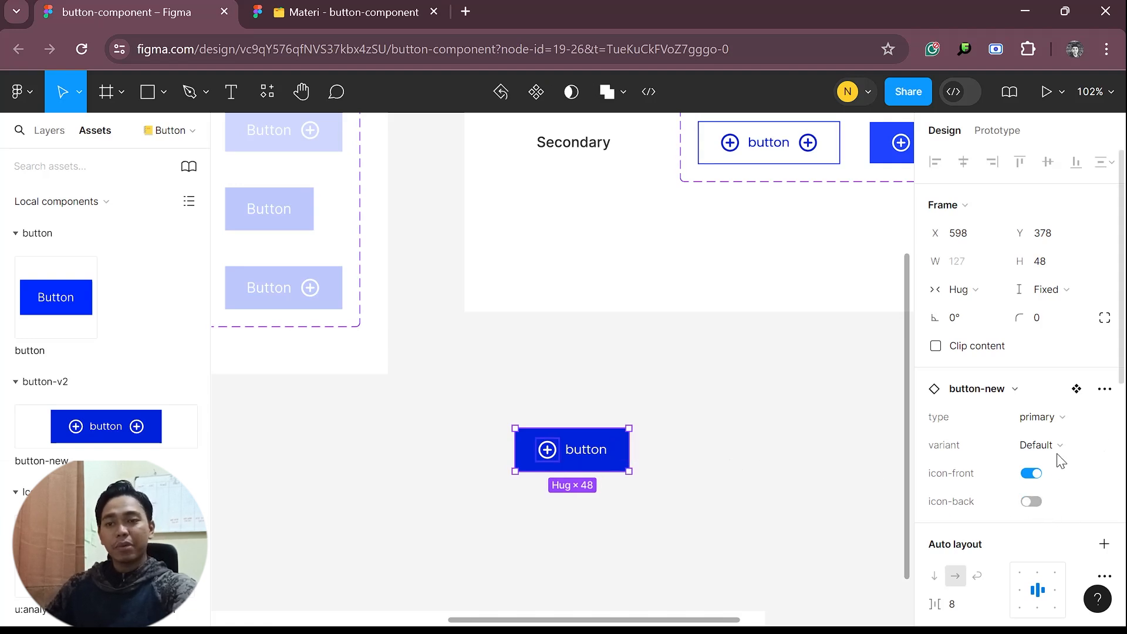
pyautogui.click(1072, 427)
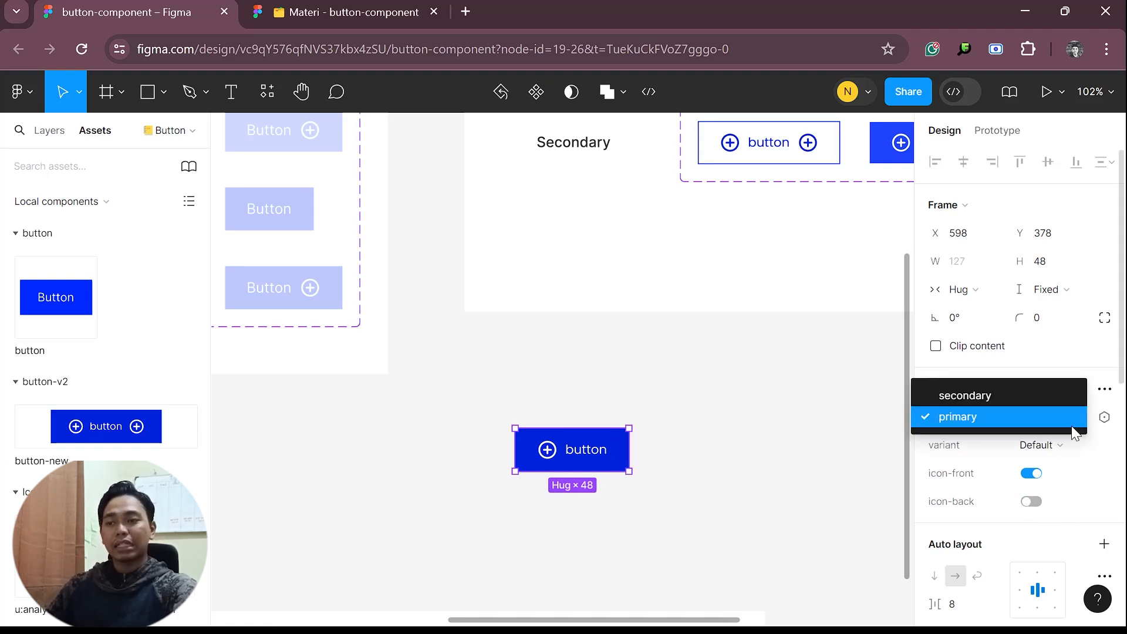
pyautogui.click(1036, 396)
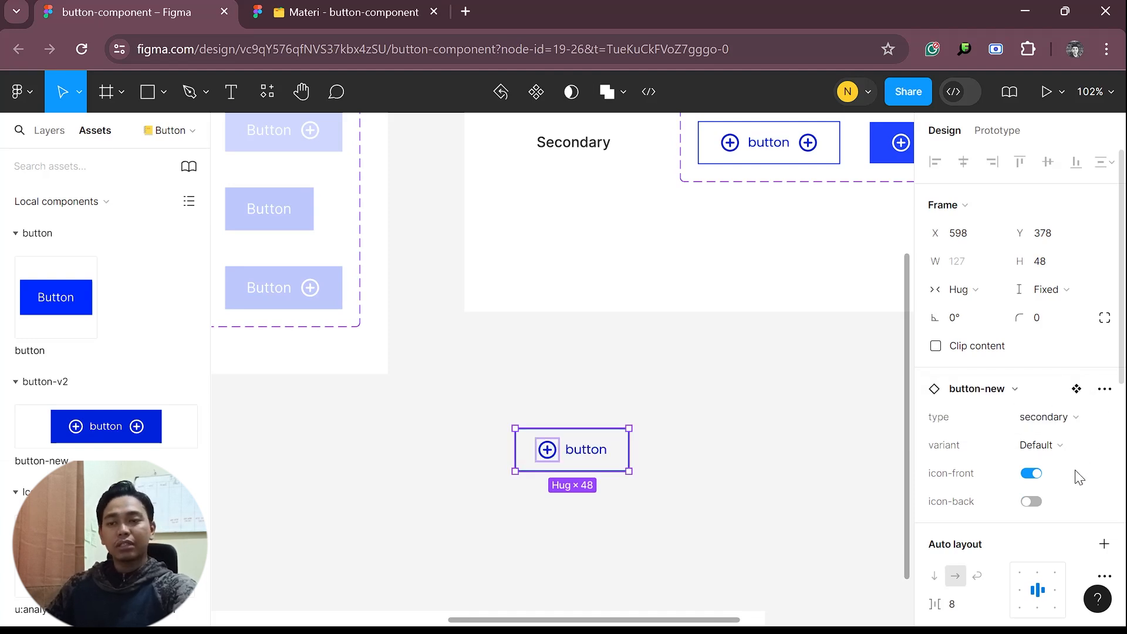
pyautogui.click(1075, 447)
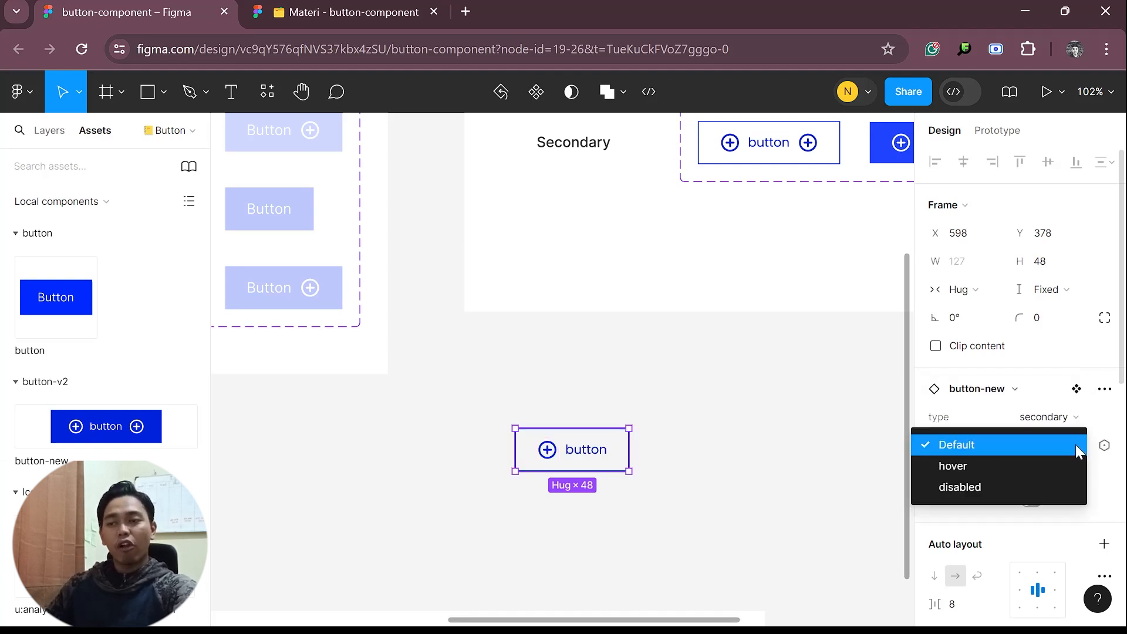
pyautogui.click(1033, 465)
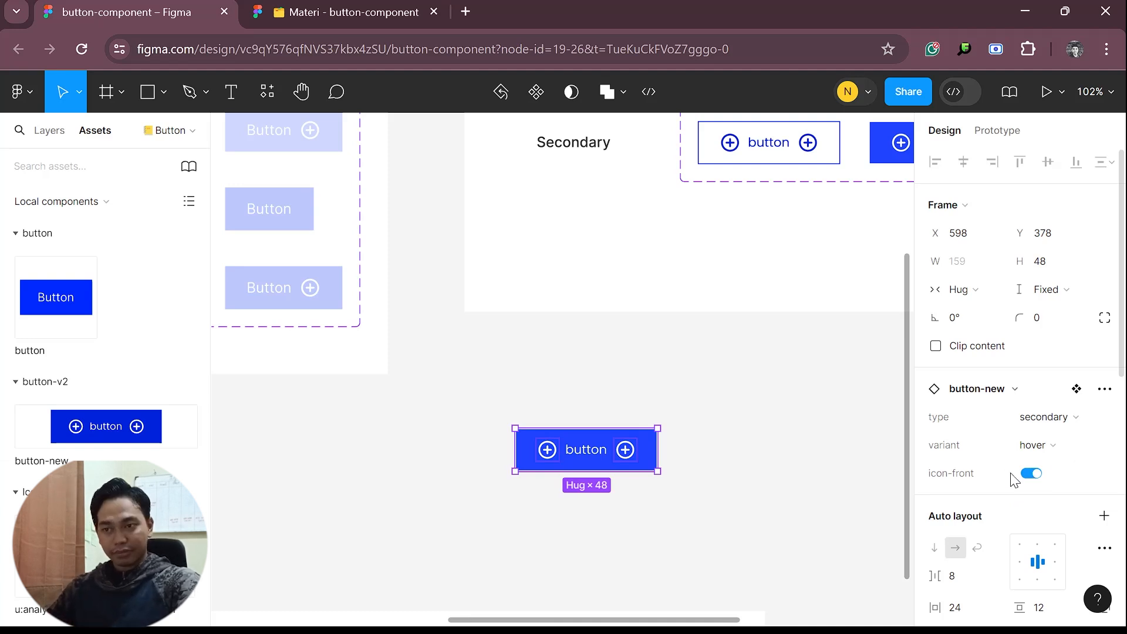
# Delete the button-new test instance from the canvas below the button-v2 frame
pyautogui.click(849, 439)
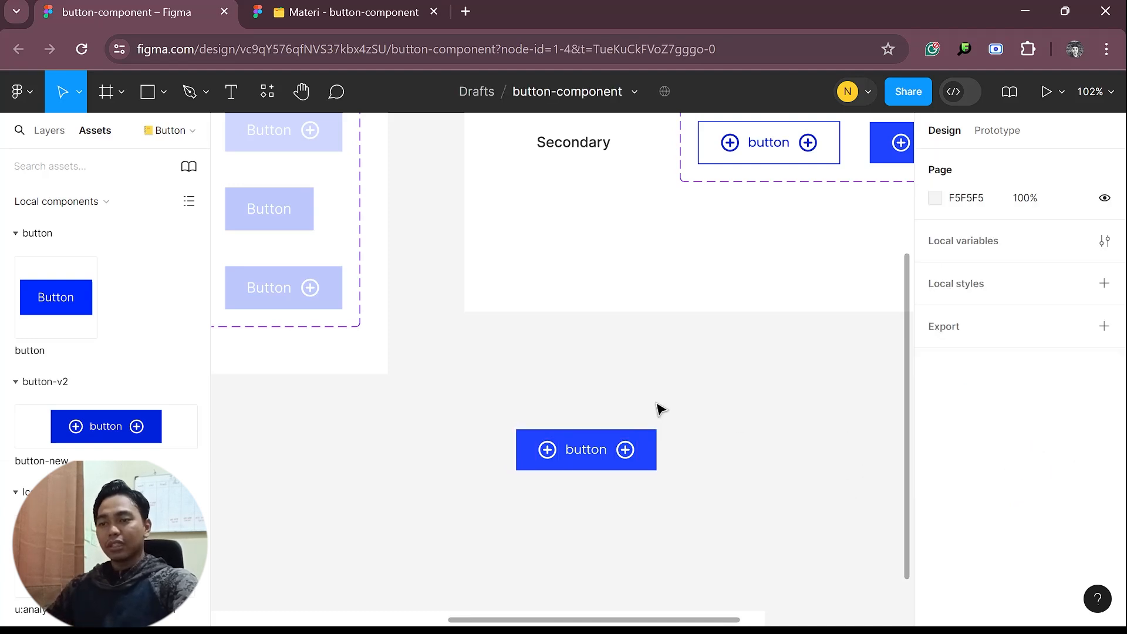
pyautogui.click(612, 433)
pyautogui.press('Delete')
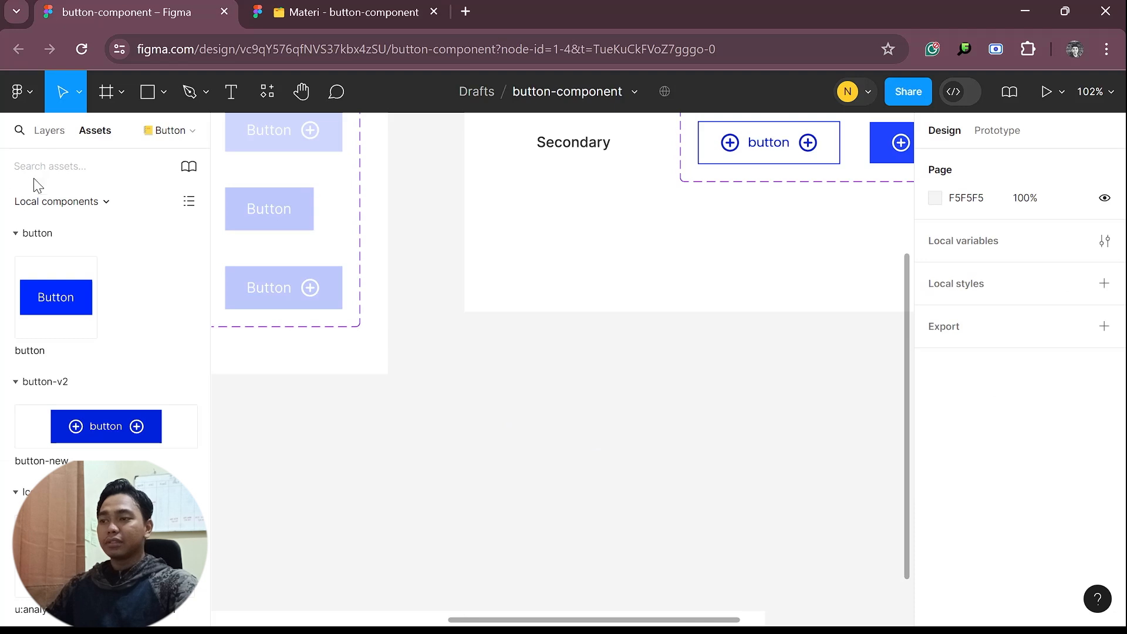
# Open the Practice page and examine the button component instructions and the practice-area frame
pyautogui.click(50, 131)
pyautogui.click(65, 278)
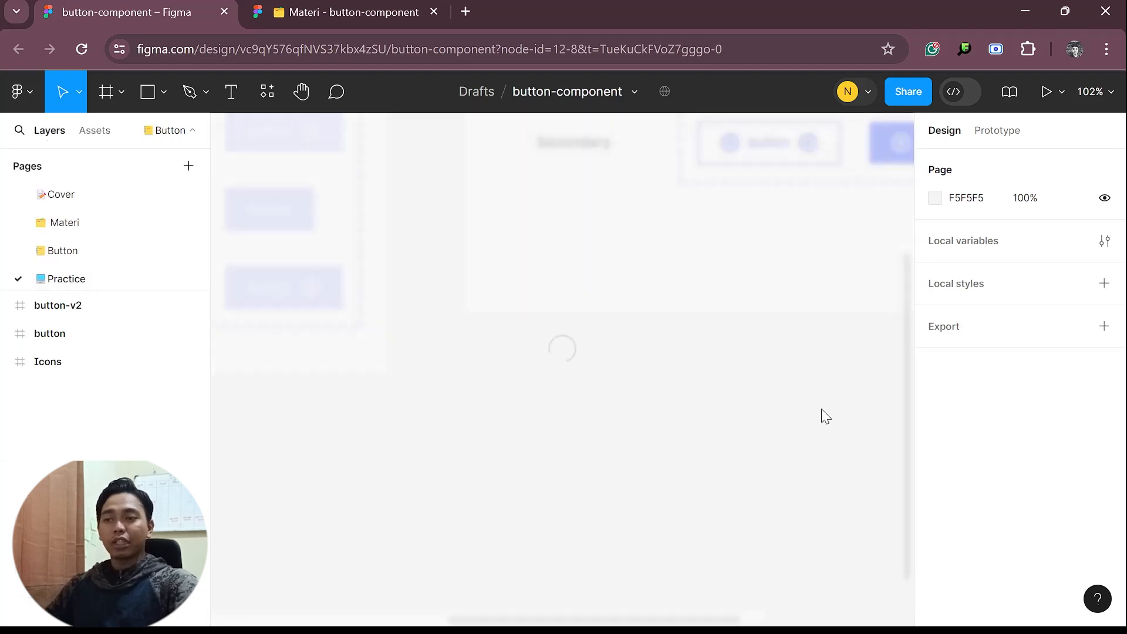
pyautogui.moveTo(632, 365); pyautogui.dragTo(695, 484)
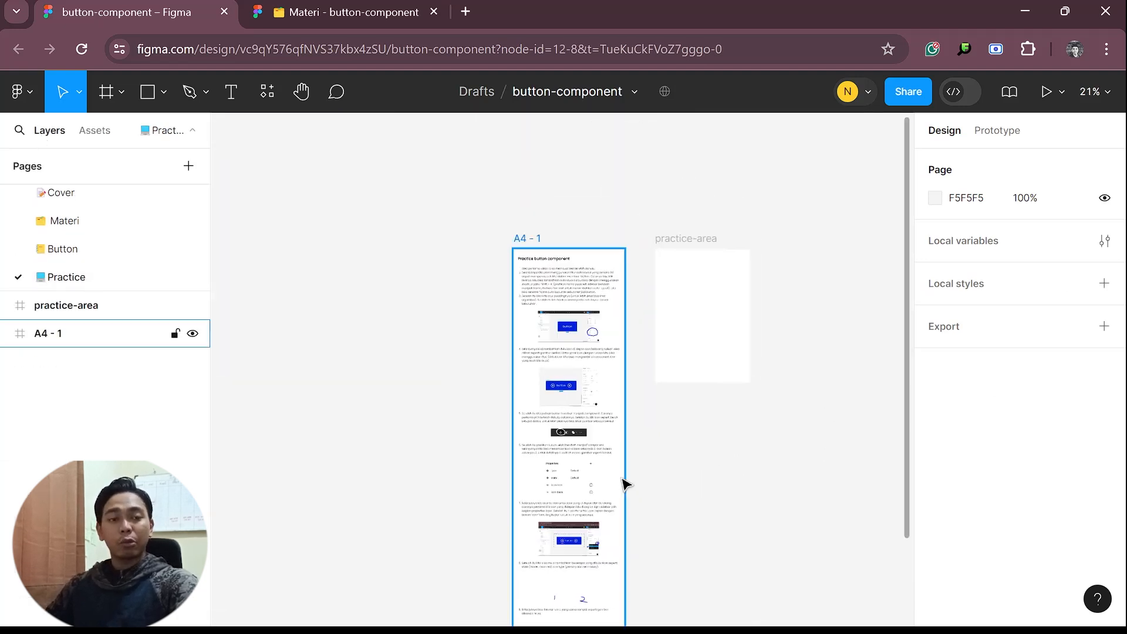
pyautogui.keyDown('ctrl'); pyautogui.scroll(3, 624, 483); pyautogui.keyUp('ctrl')
pyautogui.moveTo(649, 433); pyautogui.dragTo(671, 546)
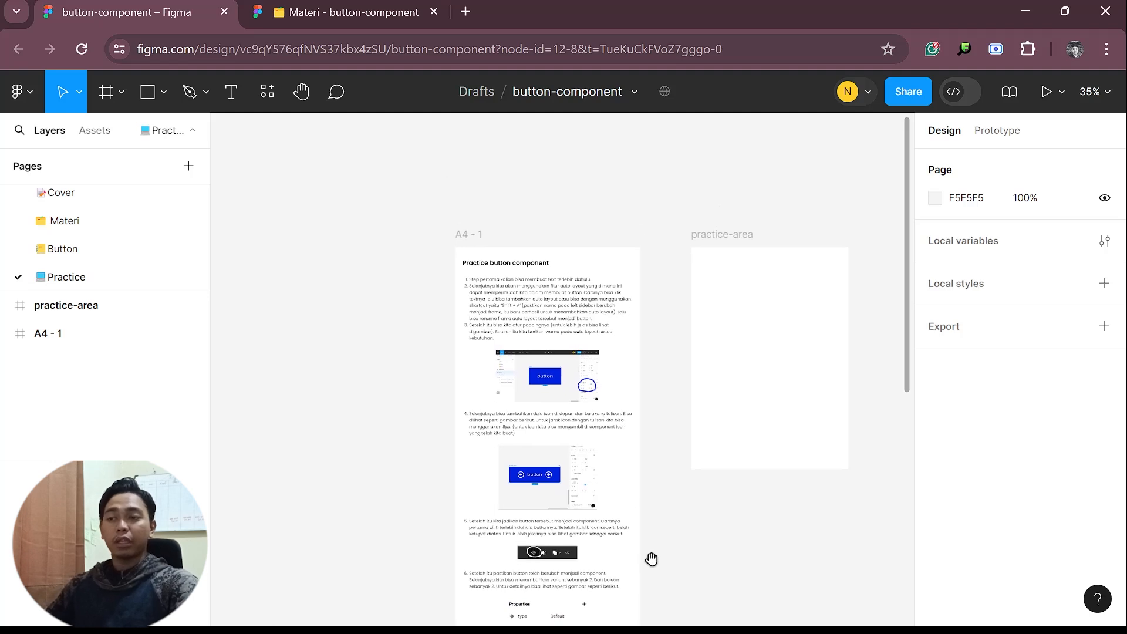
pyautogui.keyDown('ctrl'); pyautogui.scroll(2, 550, 369); pyautogui.keyUp('ctrl')
pyautogui.keyDown('ctrl'); pyautogui.scroll(2, 550, 369); pyautogui.keyUp('ctrl')
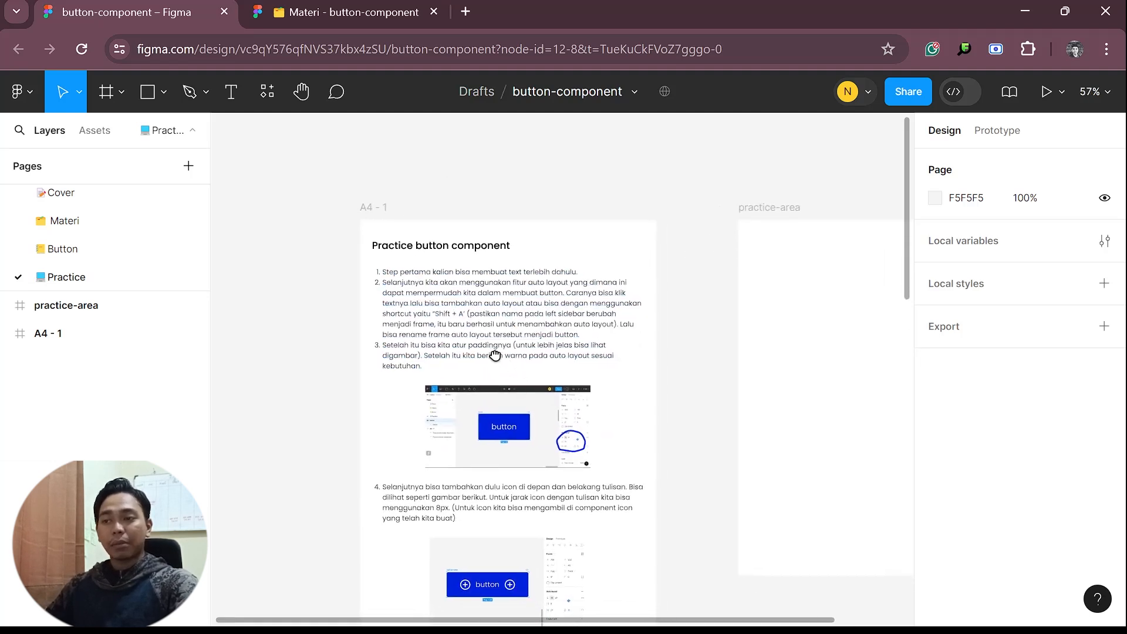
pyautogui.keyDown('ctrl'); pyautogui.scroll(-1, 487, 334); pyautogui.keyUp('ctrl')
pyautogui.moveTo(668, 323); pyautogui.dragTo(424, 422)
pyautogui.keyDown('ctrl'); pyautogui.scroll(2, 593, 357); pyautogui.keyUp('ctrl')
pyautogui.moveTo(605, 358); pyautogui.dragTo(587, 340)
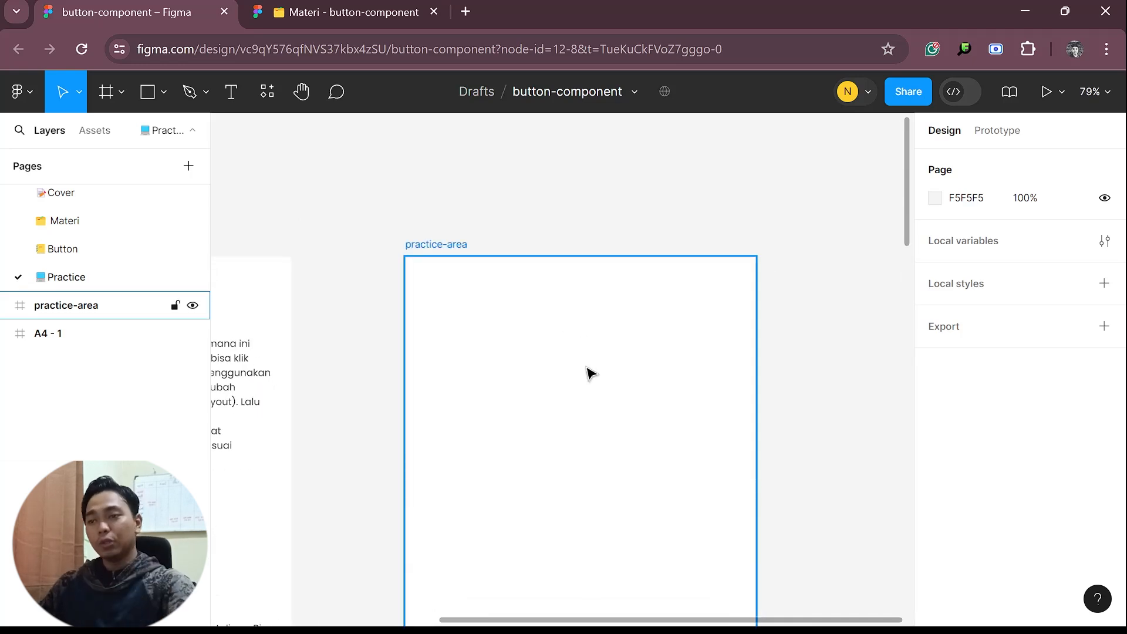
# Add a text layer reading "Button" on the empty canvas beside the practice-area frame
pyautogui.moveTo(688, 323); pyautogui.dragTo(317, 277)
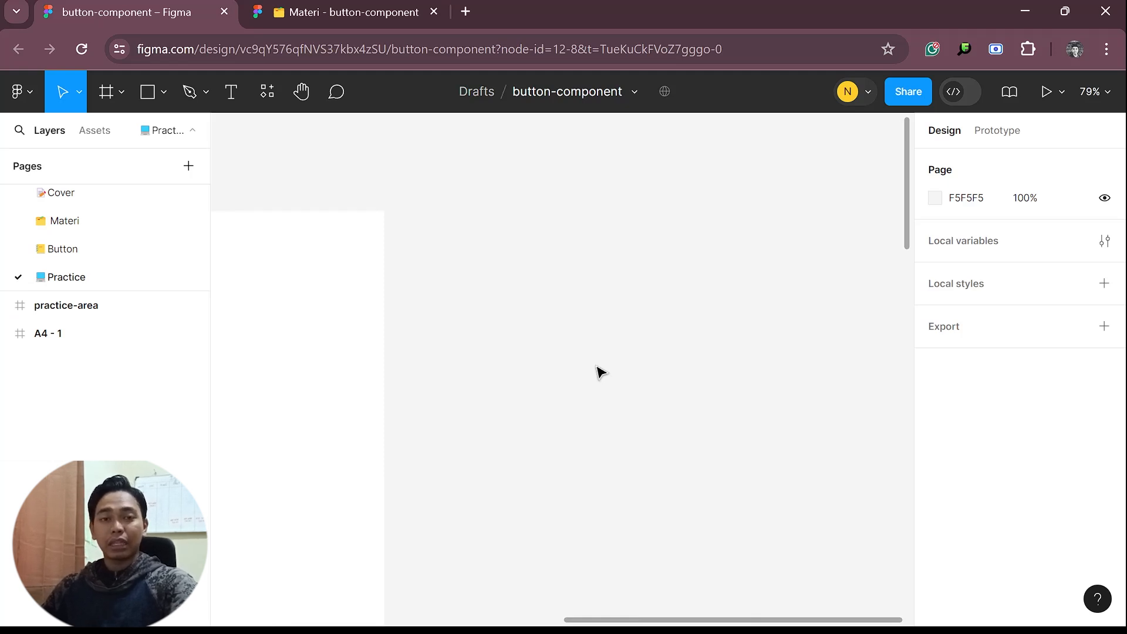
pyautogui.press('t')
pyautogui.click(597, 361)
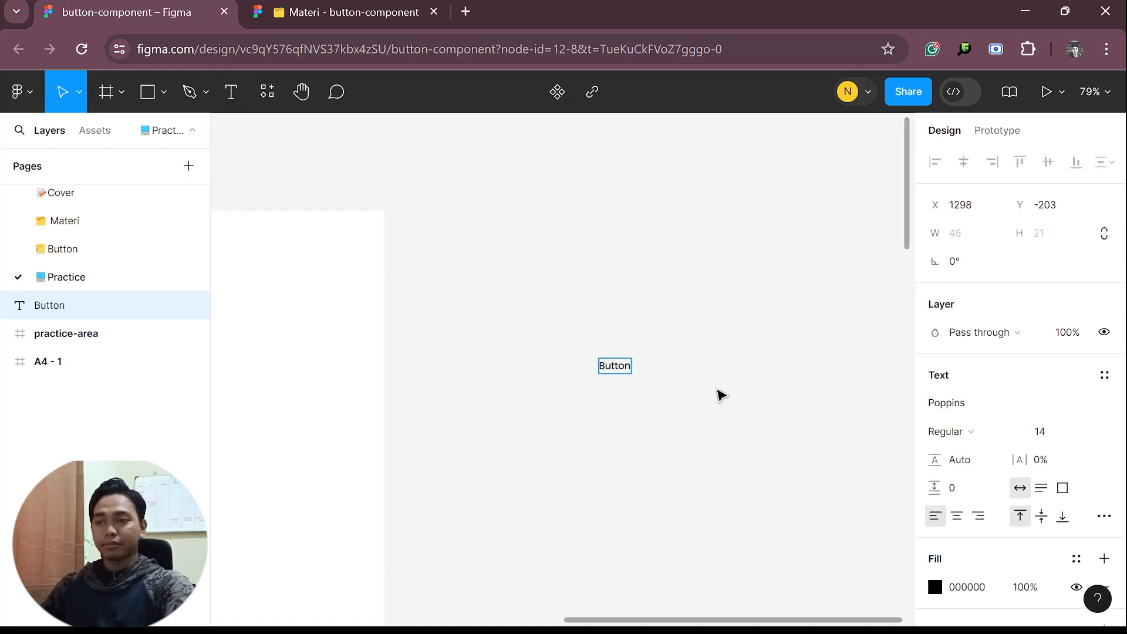
pyautogui.press('Escape')
# Wrap the "Button" text layer in an auto layout frame
pyautogui.scroll(6, 721, 394)
pyautogui.scroll(2, 712, 460)
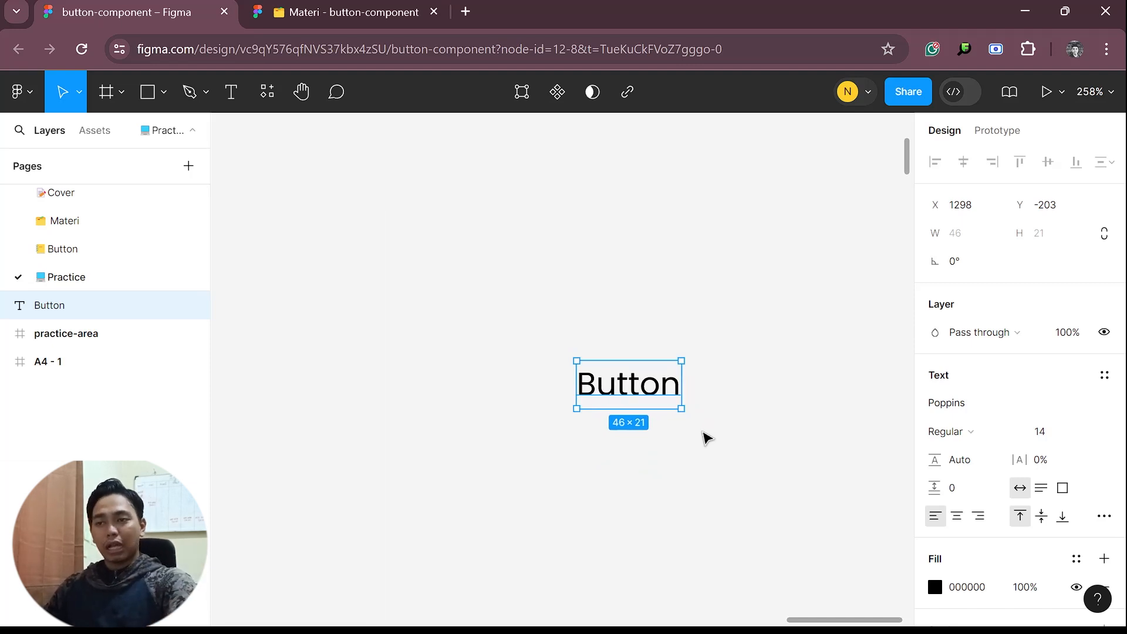
pyautogui.rightClick(648, 397)
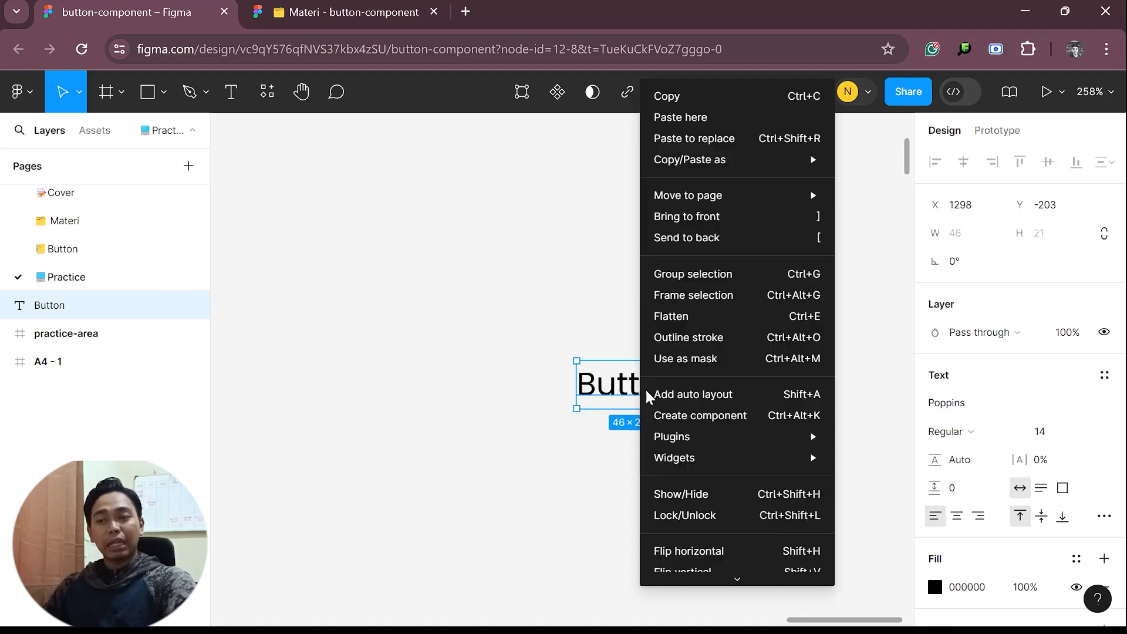
pyautogui.click(623, 452)
pyautogui.hotkey('shift', 'a')
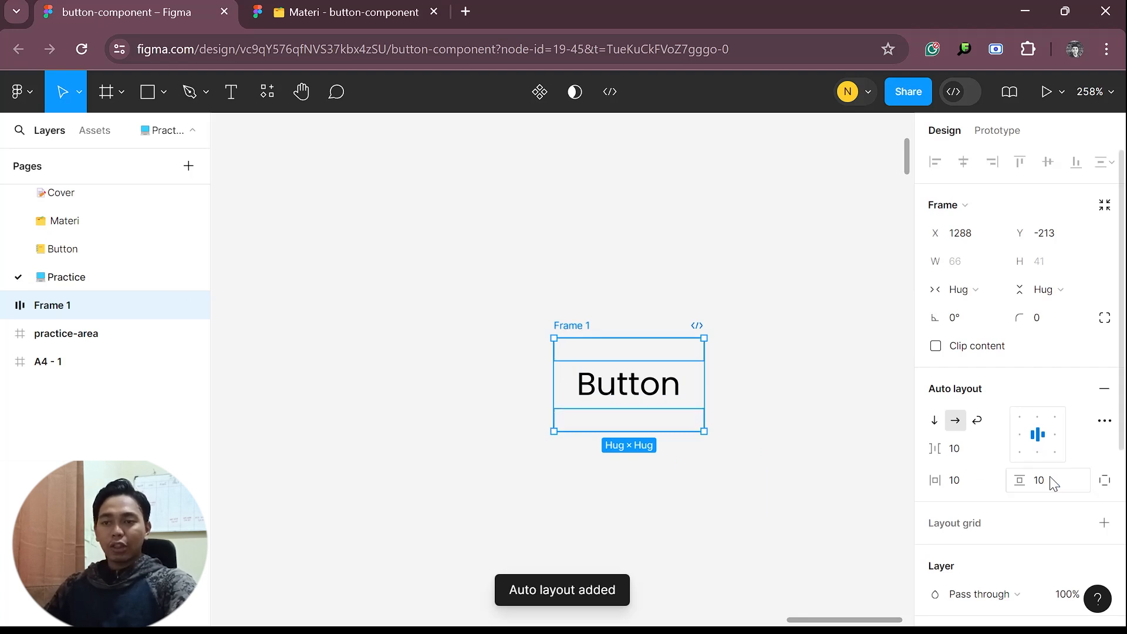
# Set the auto layout frame's item gap to 8, vertical padding to 12 and horizontal padding to 24
pyautogui.click(966, 450)
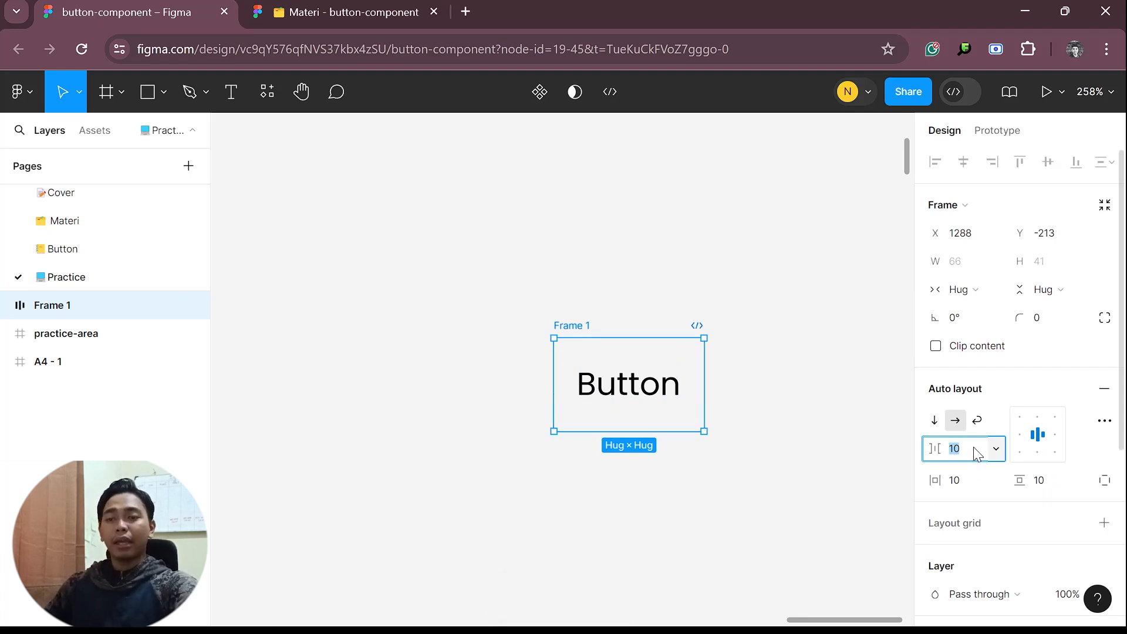
pyautogui.click(1066, 485)
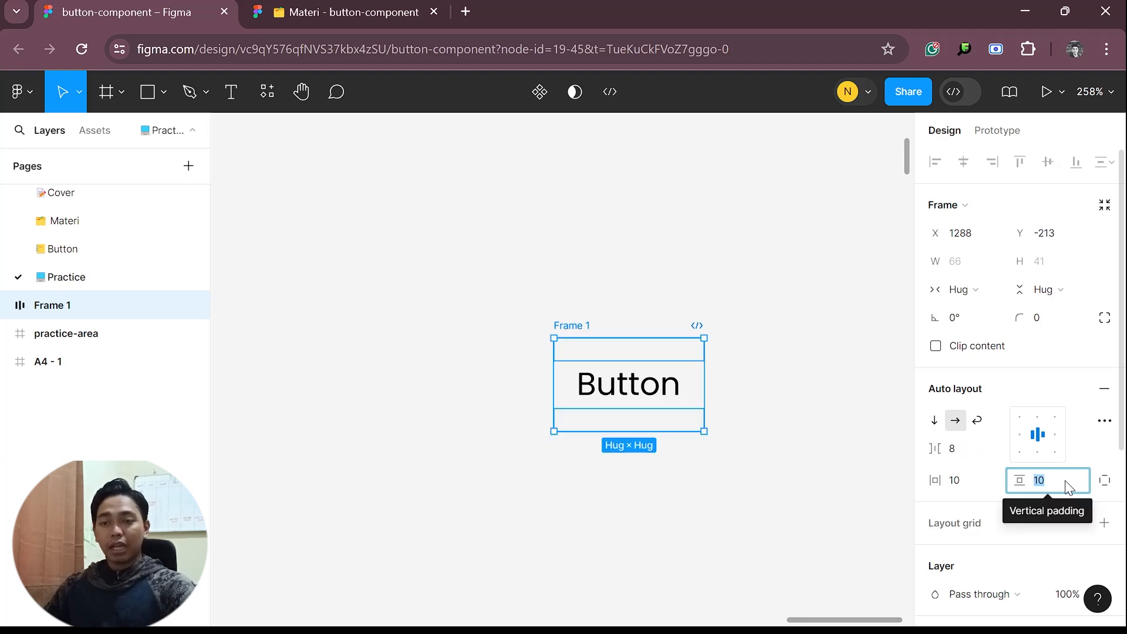
pyautogui.write('12')
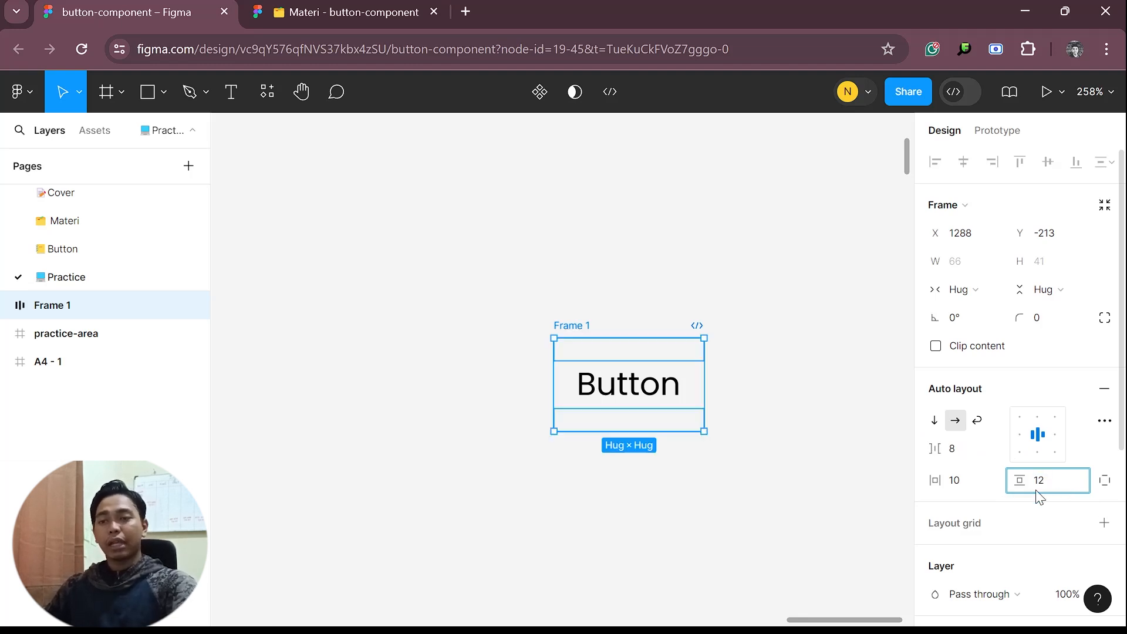
pyautogui.click(976, 491)
pyautogui.write('2')
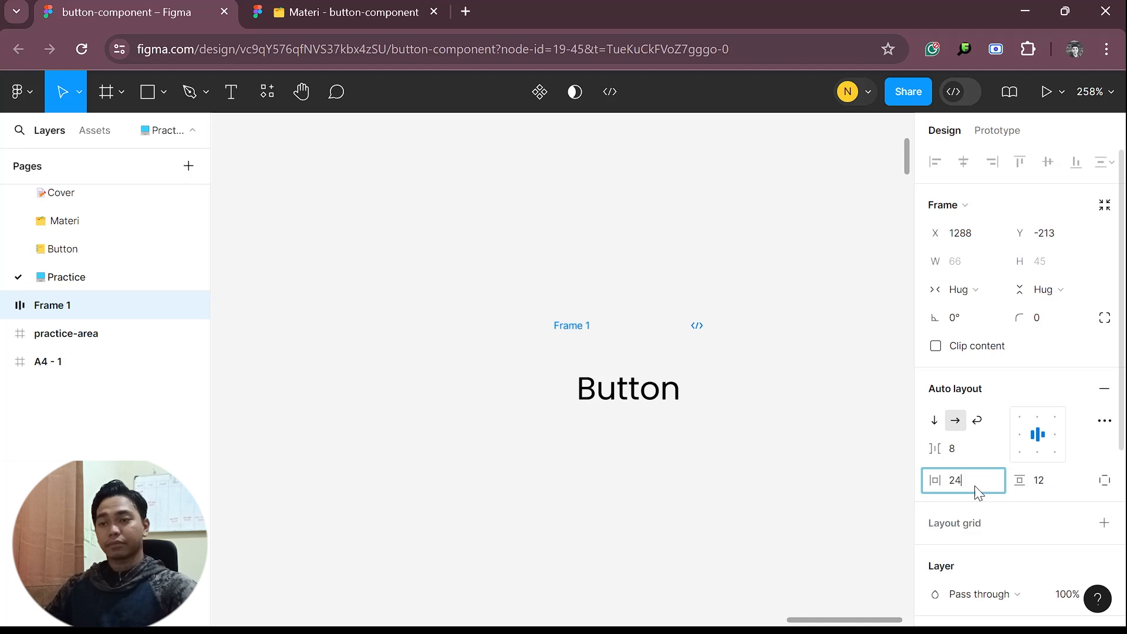
pyautogui.write('4')
pyautogui.press('Return')
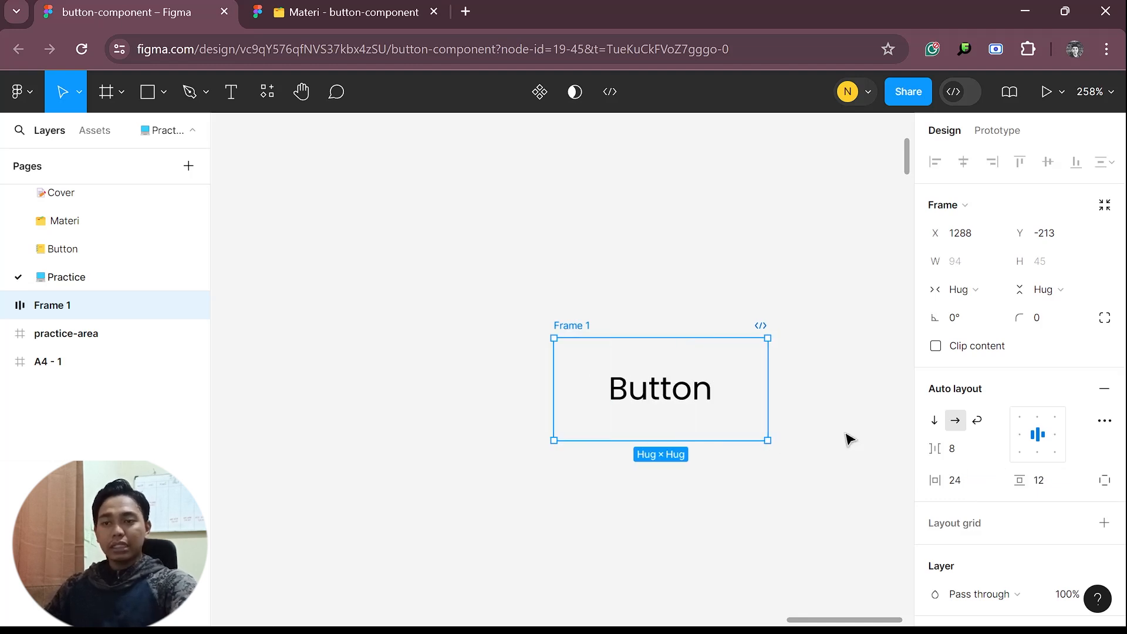
# Add a fill to the button's auto layout frame and change its colour to bright green
pyautogui.hscroll(2, 818, 423)
pyautogui.scroll(-5, 1019, 463)
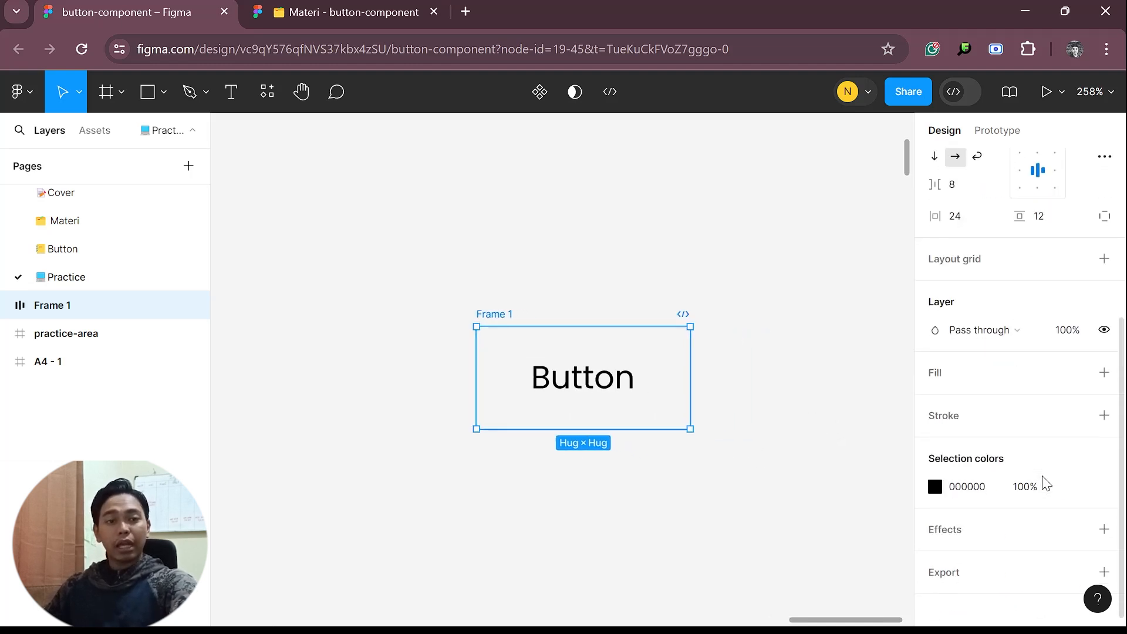
pyautogui.click(1104, 373)
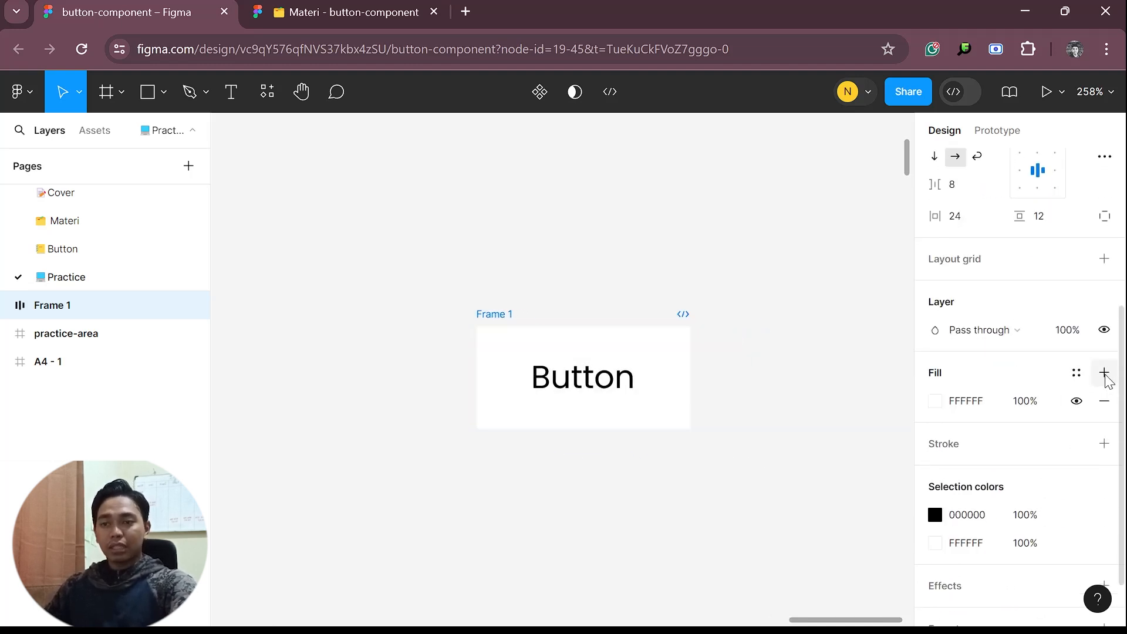
pyautogui.click(935, 401)
pyautogui.click(809, 416)
pyautogui.moveTo(857, 381); pyautogui.dragTo(963, 221)
pyautogui.click(669, 534)
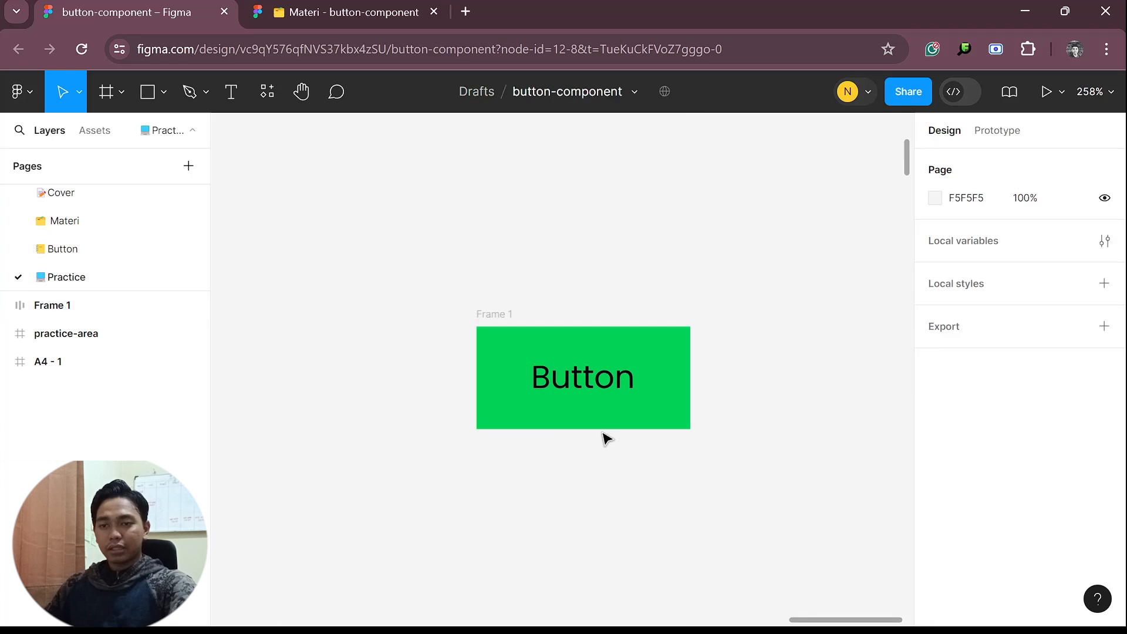
# Set the fill colour of the "Button" text inside the green frame to FFFFFF
pyautogui.click(614, 379)
pyautogui.click(935, 433)
pyautogui.write('FFFFFF')
pyautogui.press('Return')
pyautogui.click(636, 498)
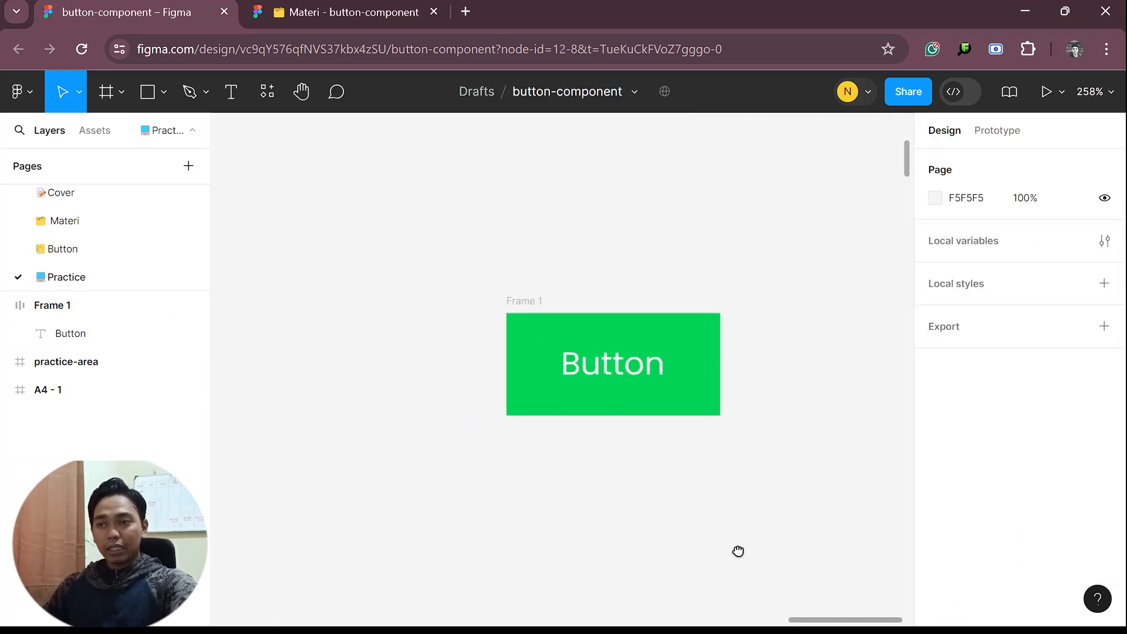
# Rename the green auto layout frame as button-v3
pyautogui.scroll(2, 615, 464)
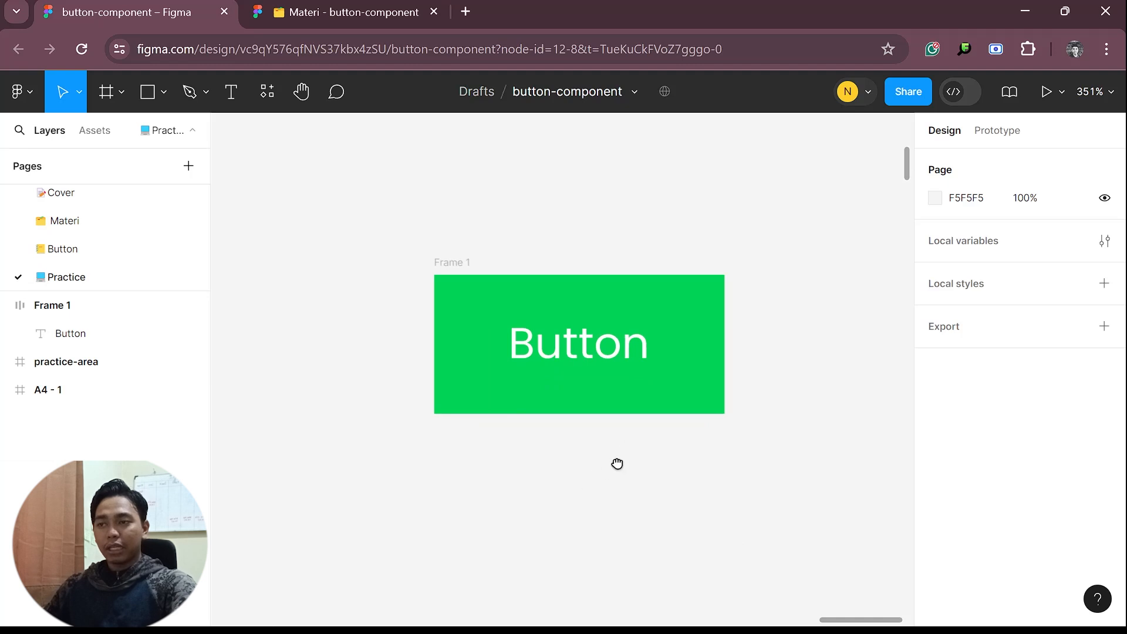
pyautogui.moveTo(616, 463); pyautogui.dragTo(594, 498)
pyautogui.doubleClick(433, 299)
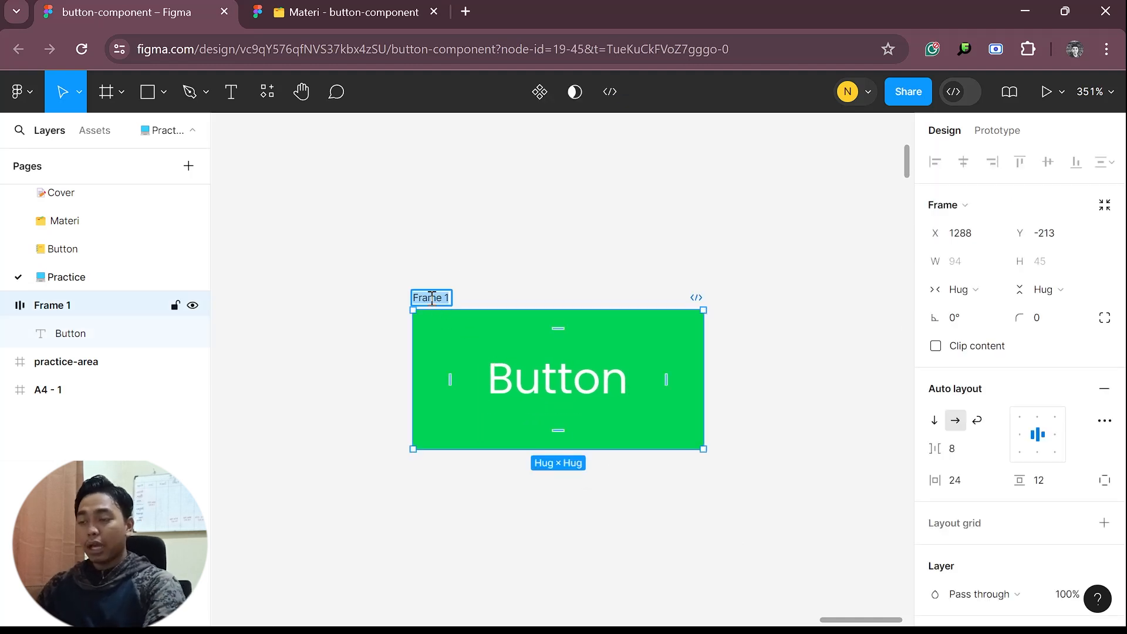
pyautogui.write('butt')
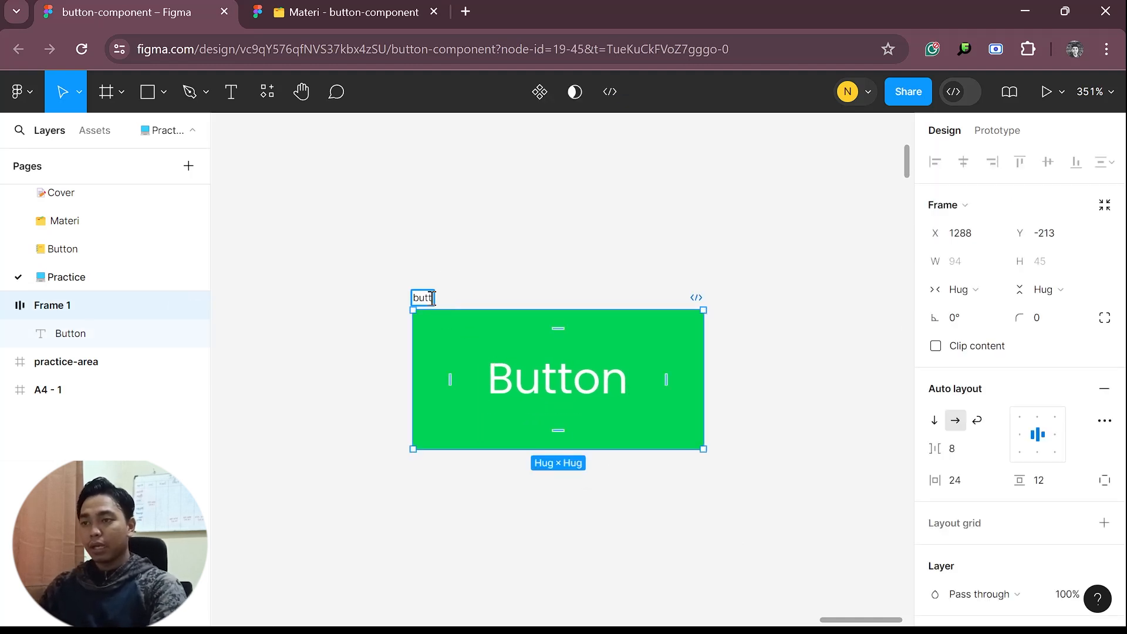
pyautogui.write('on')
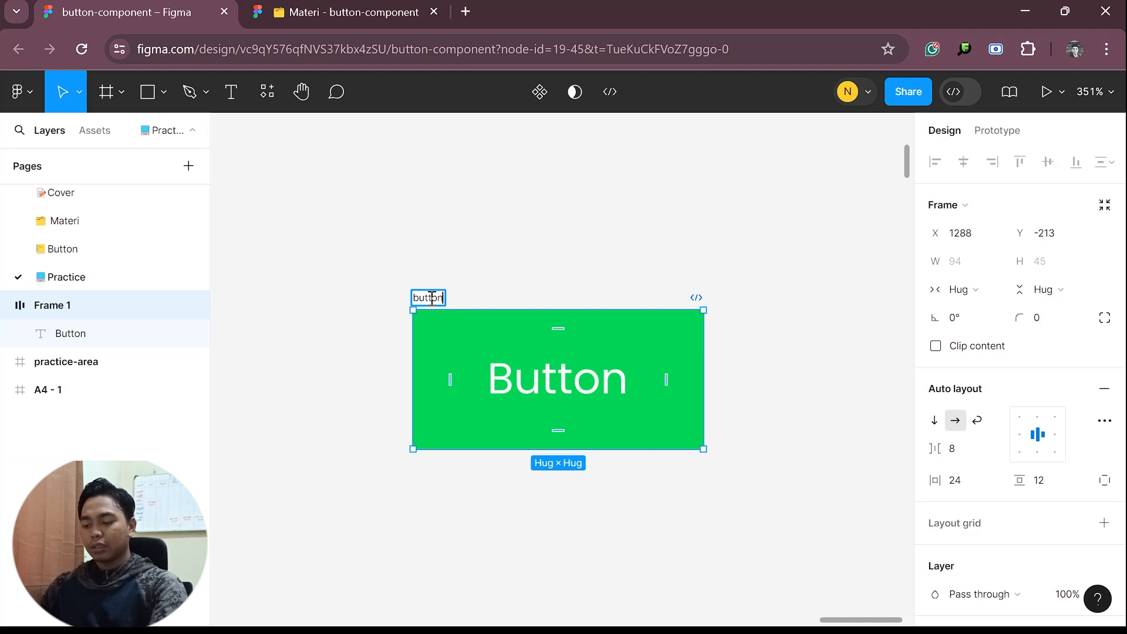
pyautogui.write('-v3')
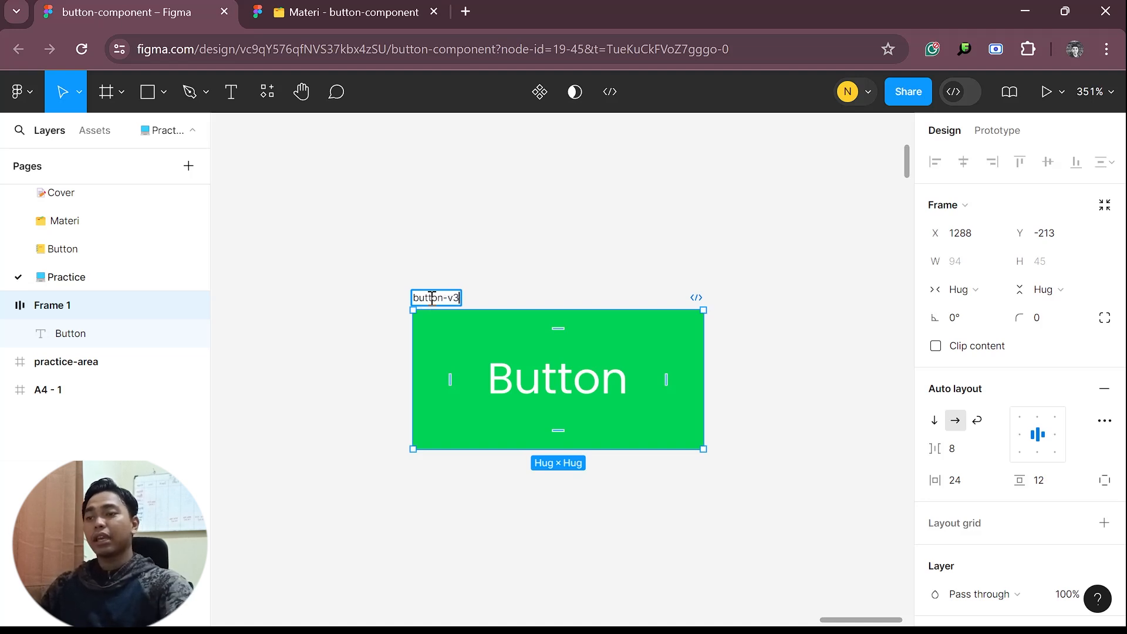
pyautogui.press('Return')
# Rename the green auto layout frame as button
pyautogui.doubleClick(450, 299)
pyautogui.write('button')
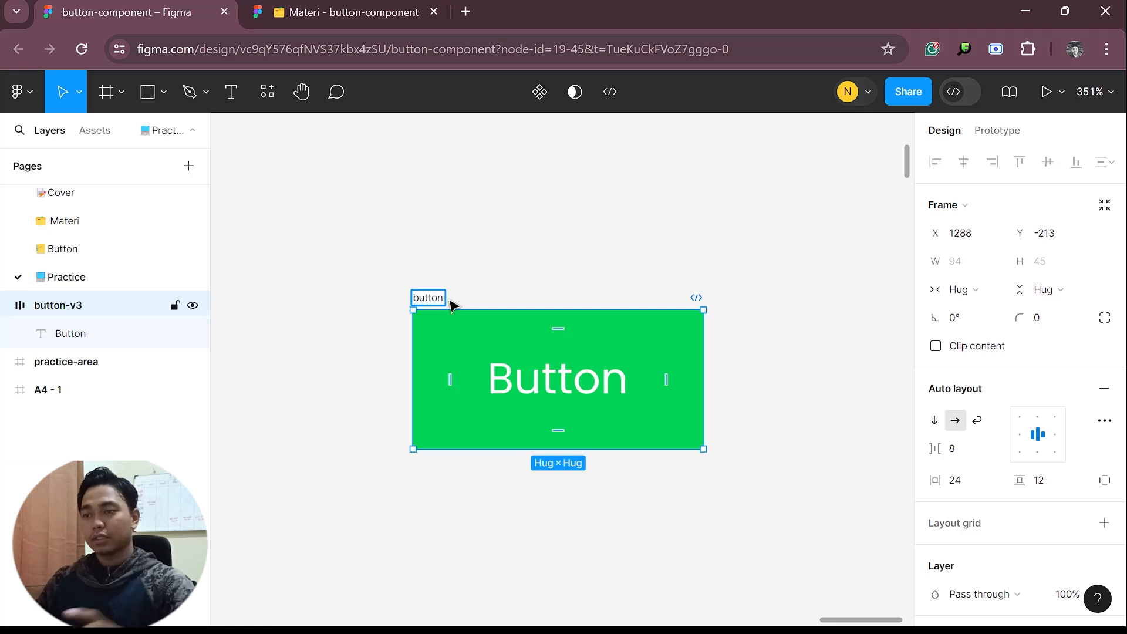
pyautogui.press('Return')
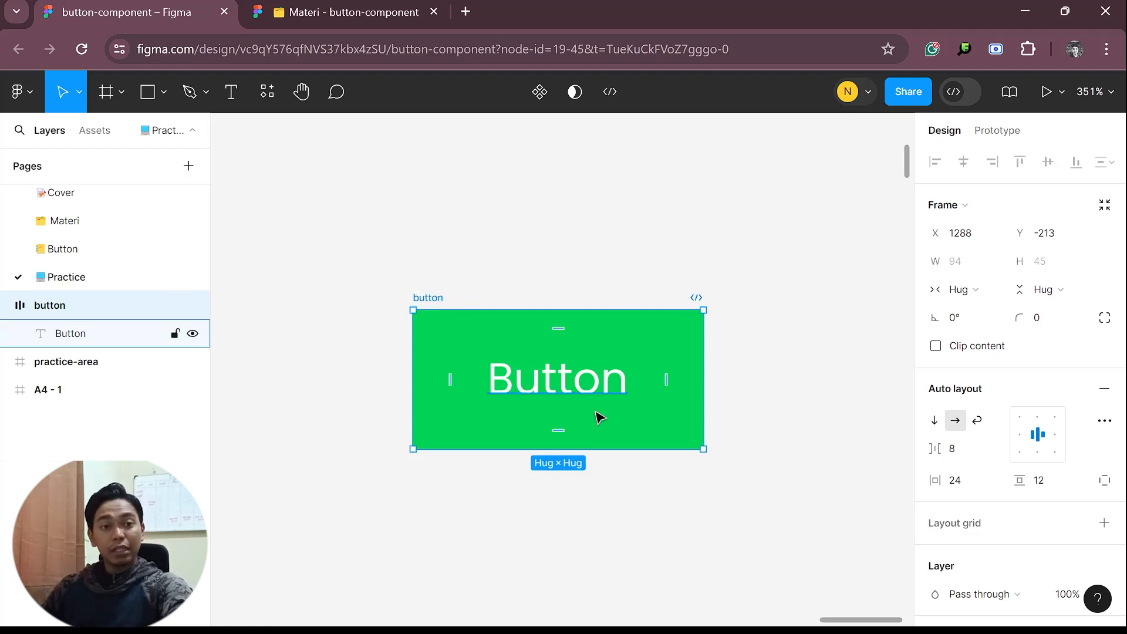
# Add a u:plus-circle icon from the local components on each side of the "Button" text inside the button frame
pyautogui.scroll(2, 581, 396)
pyautogui.moveTo(644, 392); pyautogui.dragTo(601, 435)
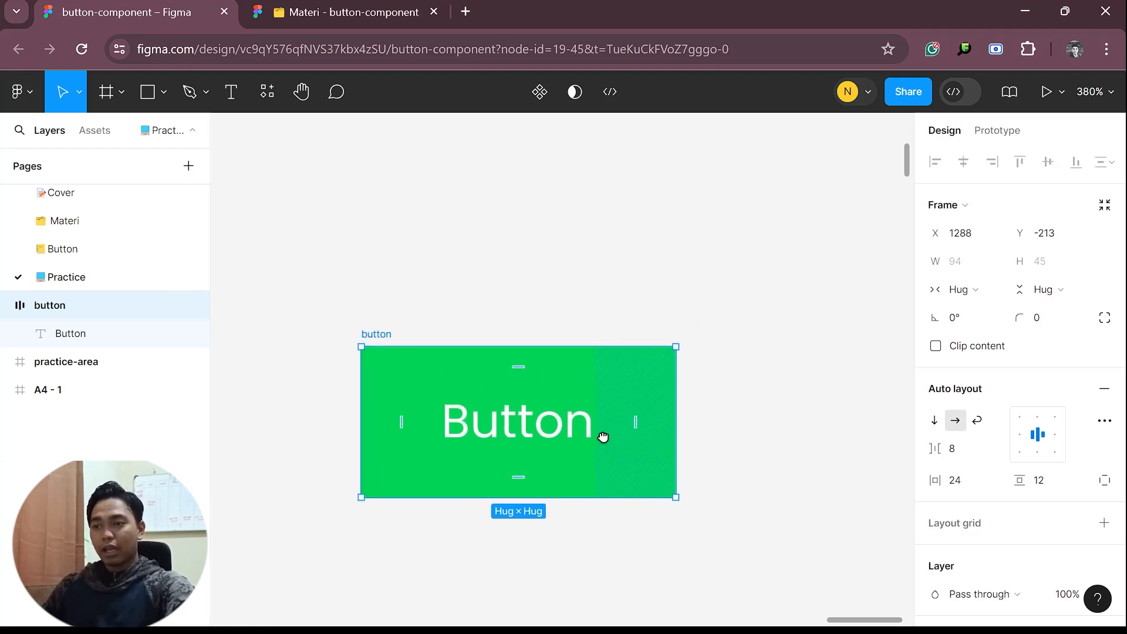
pyautogui.click(805, 445)
pyautogui.click(375, 344)
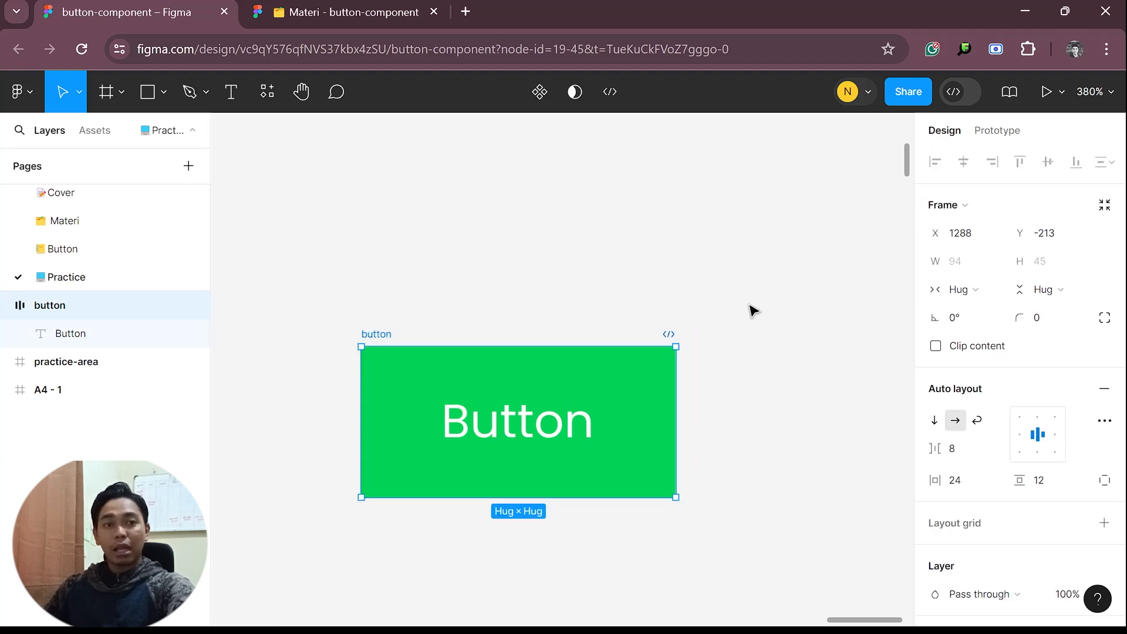
pyautogui.click(94, 131)
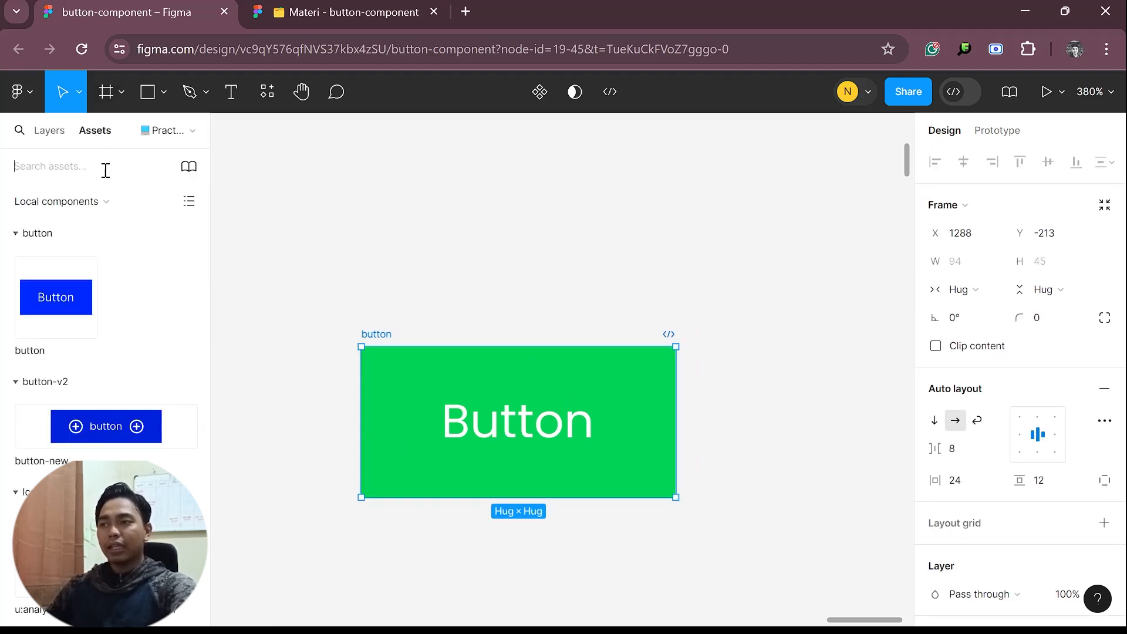
pyautogui.click(16, 236)
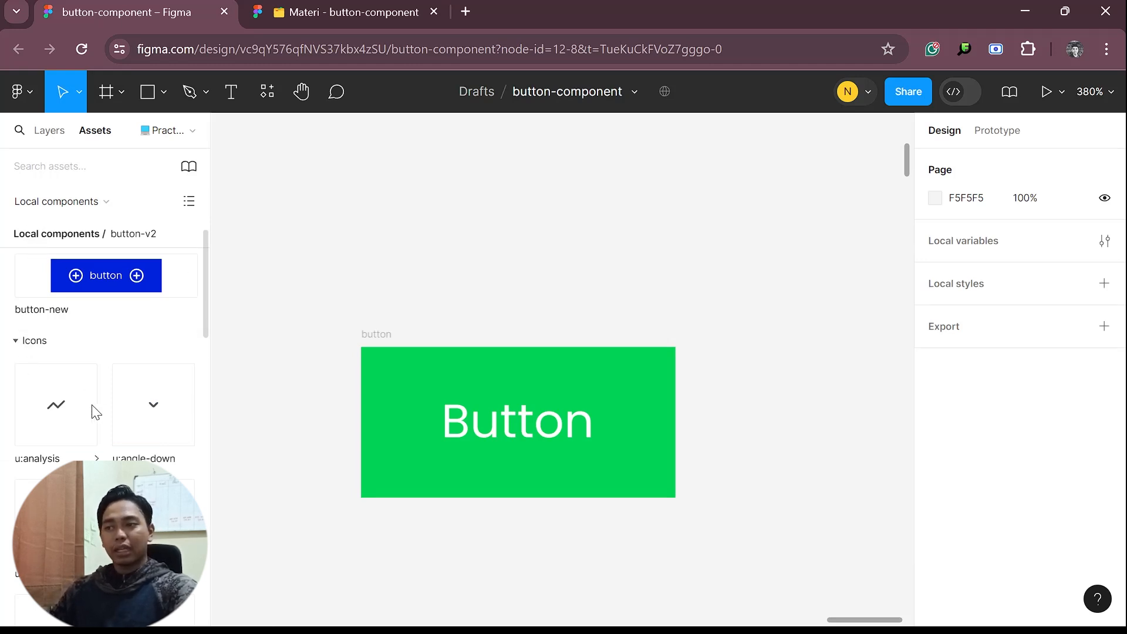
pyautogui.scroll(-3, 129, 449)
pyautogui.scroll(-8, 129, 449)
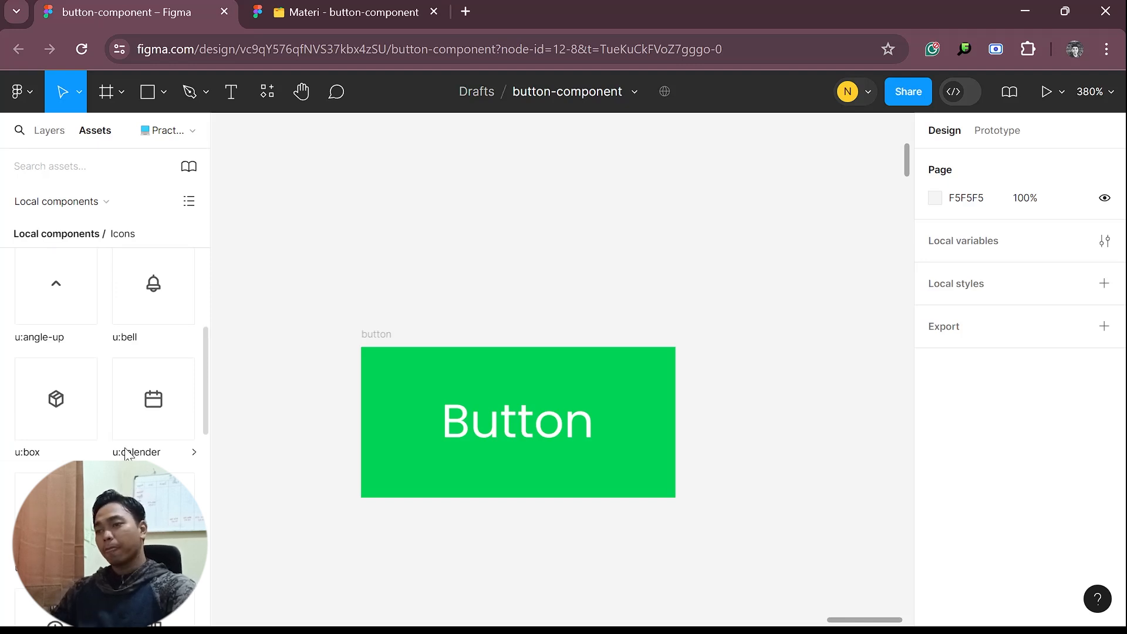
pyautogui.scroll(-10, 122, 456)
pyautogui.scroll(-5, 131, 449)
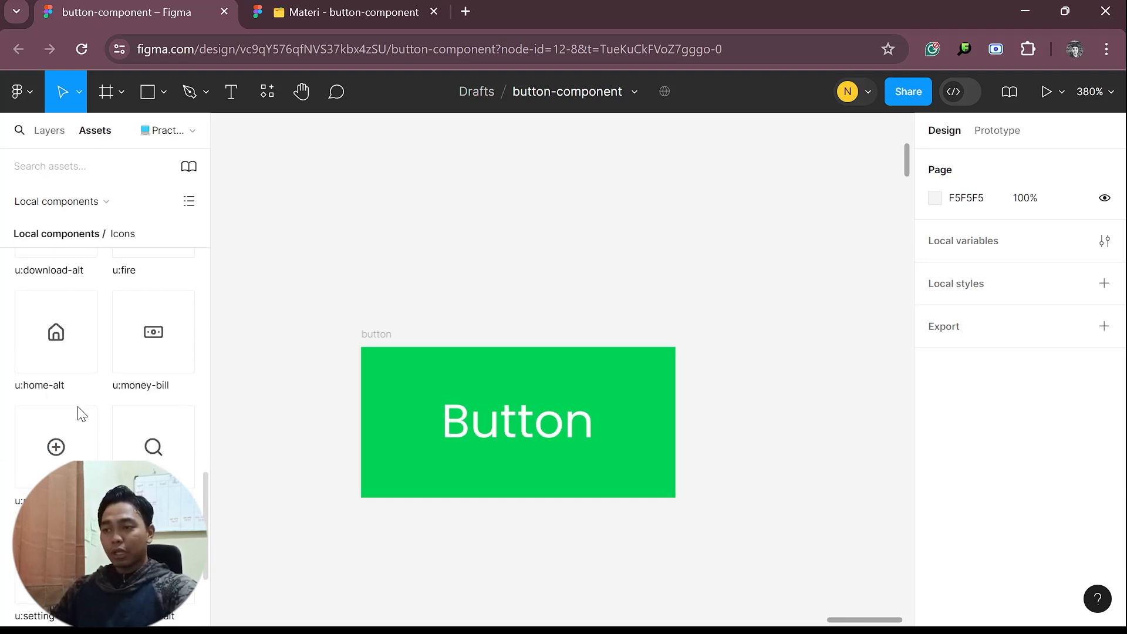
pyautogui.moveTo(633, 439); pyautogui.dragTo(632, 437)
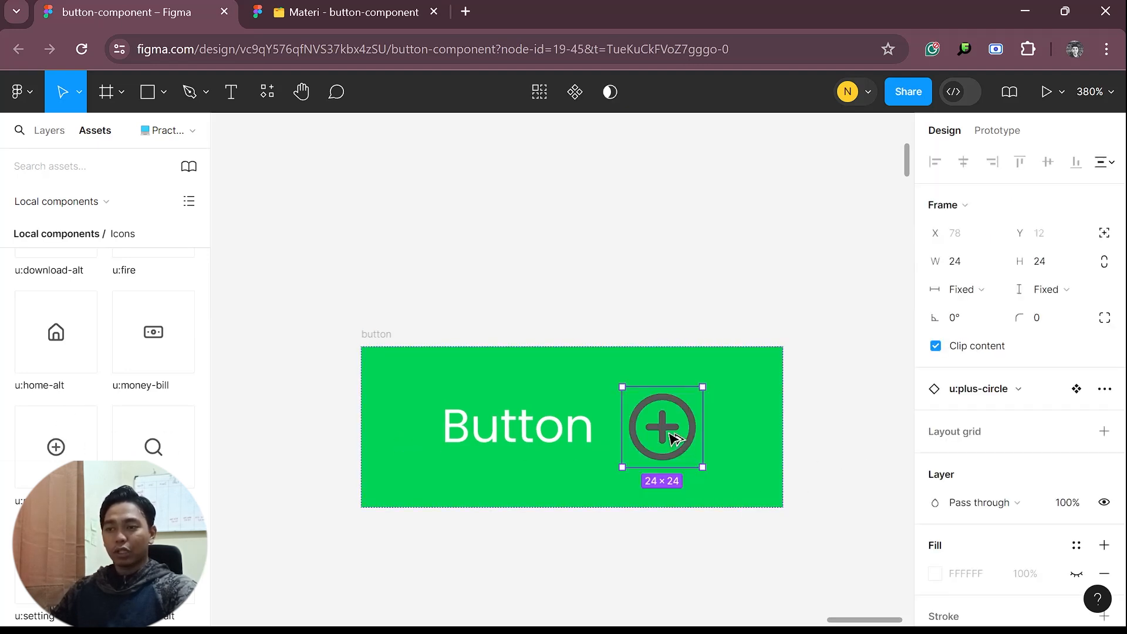
pyautogui.moveTo(673, 437); pyautogui.dragTo(420, 437)
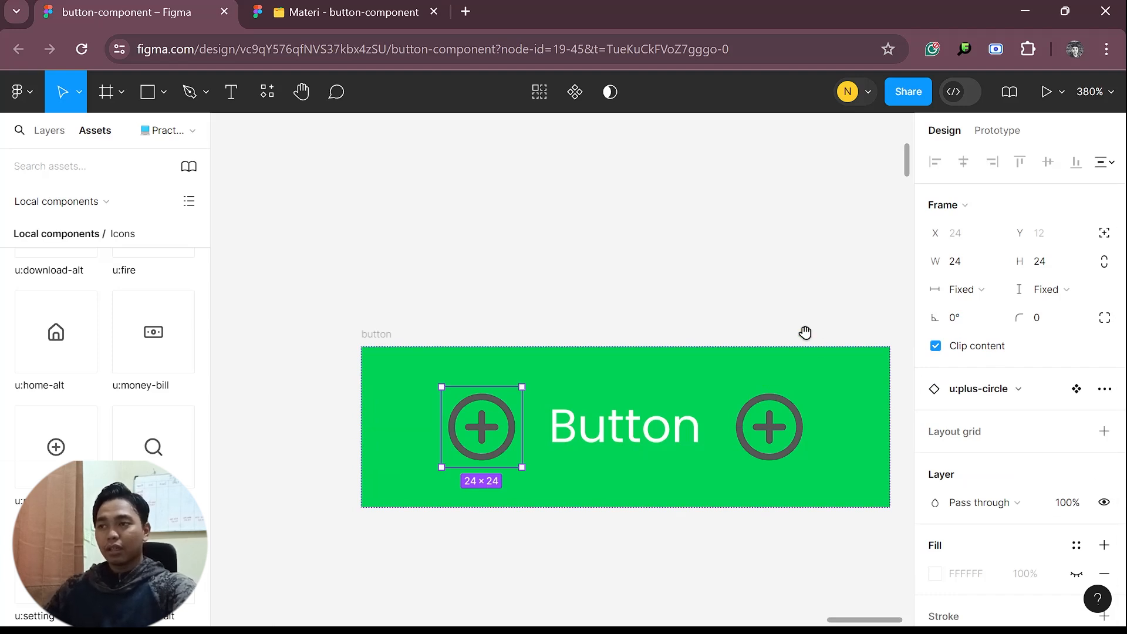
# Set the colour of both u:plus-circle icons in the button frame to FFFFFF
pyautogui.moveTo(804, 332); pyautogui.dragTo(709, 342)
pyautogui.click(49, 131)
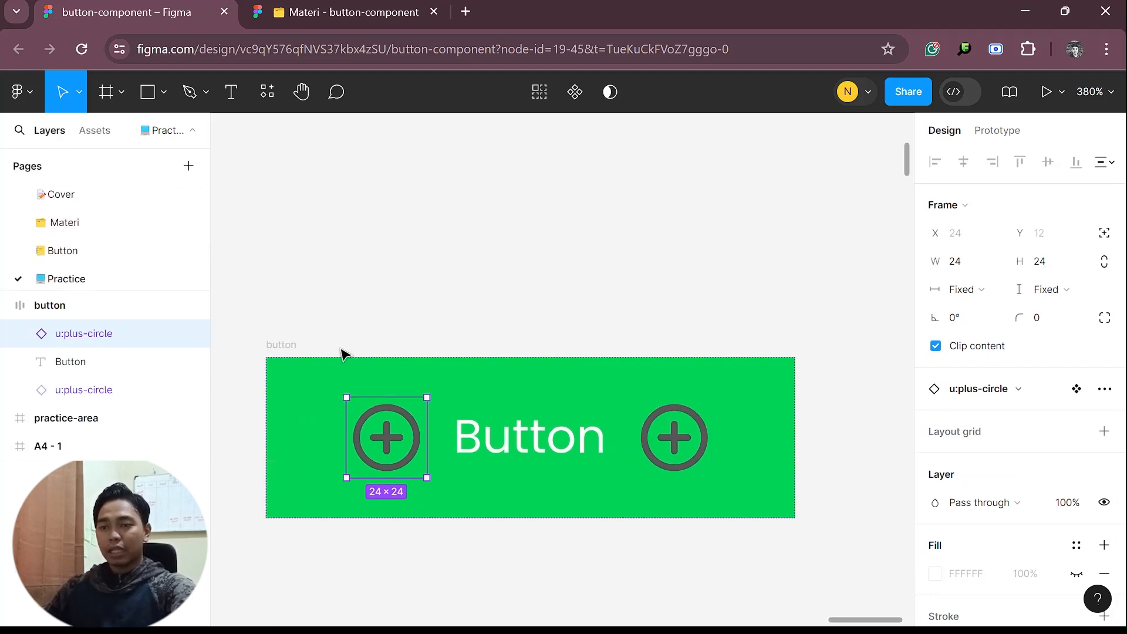
pyautogui.keyDown('shift'); pyautogui.click(674, 438); pyautogui.keyUp('shift')
pyautogui.scroll(-3, 946, 596)
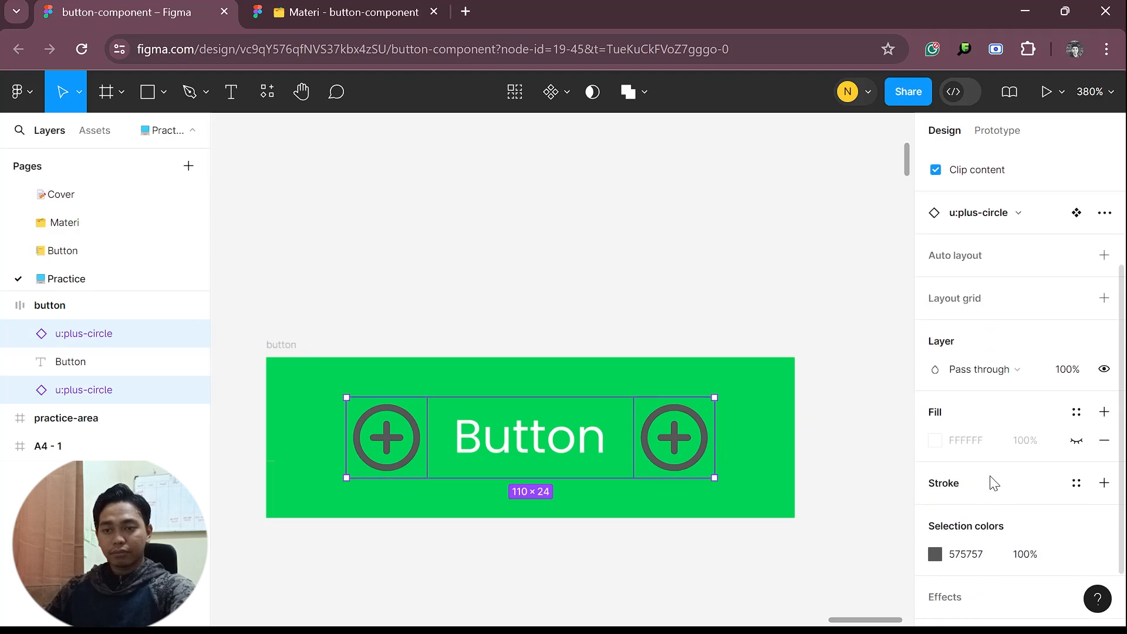
pyautogui.click(948, 555)
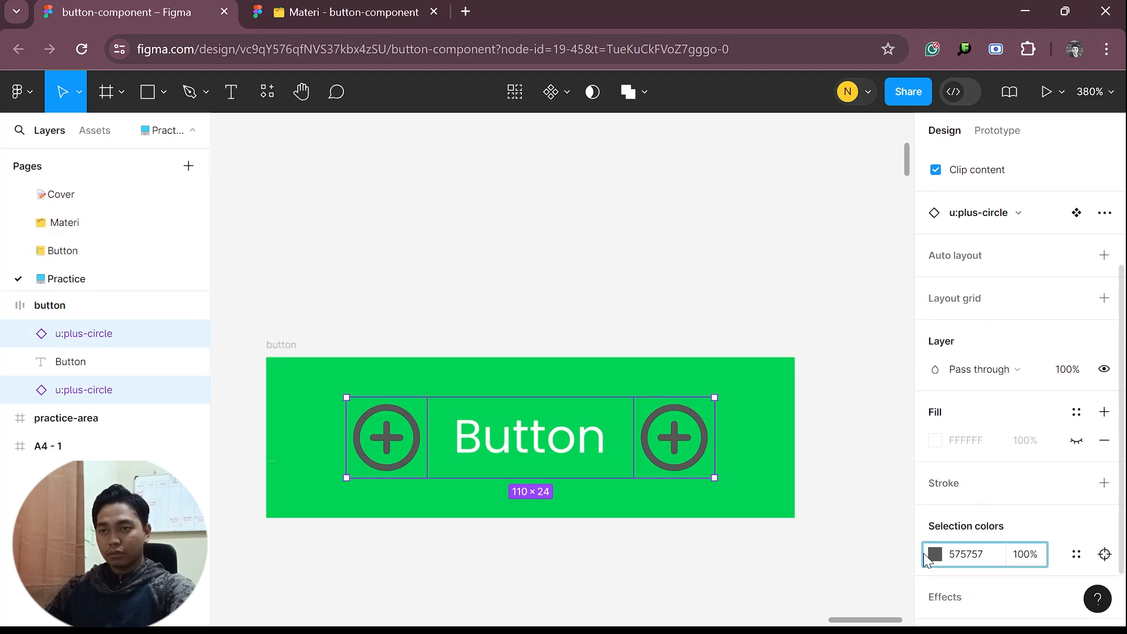
pyautogui.click(934, 554)
pyautogui.moveTo(812, 344); pyautogui.dragTo(614, 132)
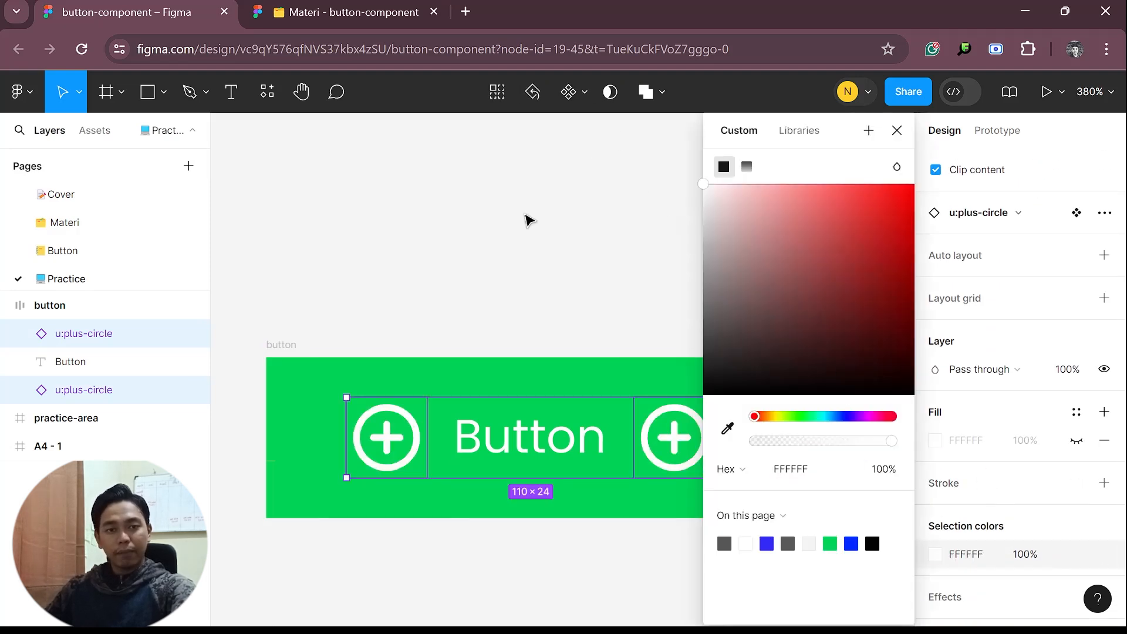
pyautogui.click(554, 276)
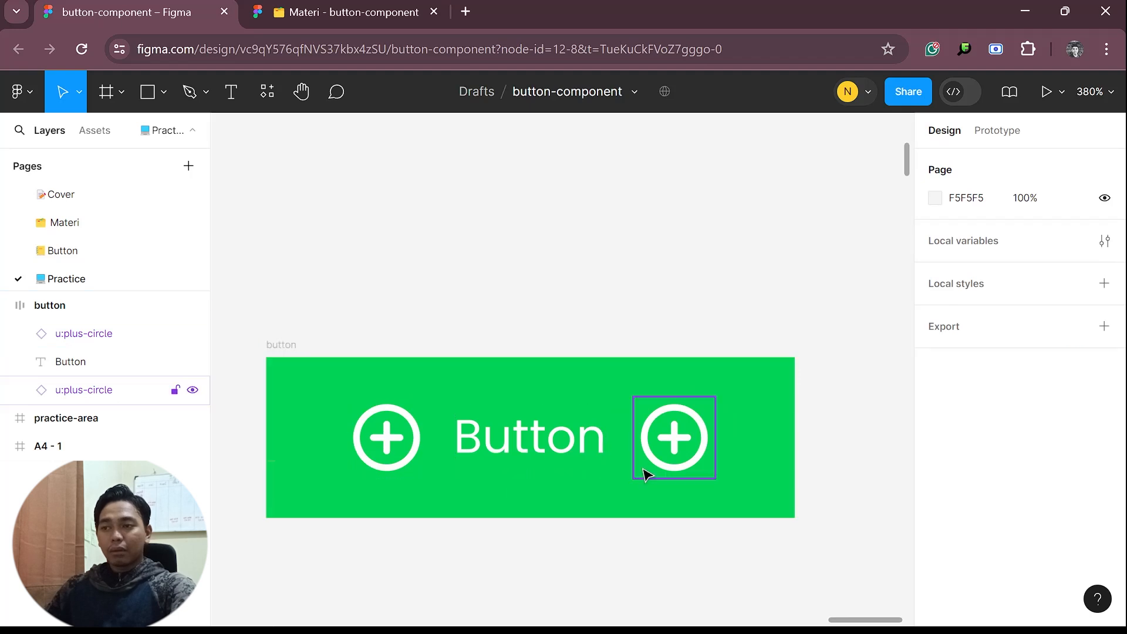
# Turn the whole button frame into a component
pyautogui.click(294, 359)
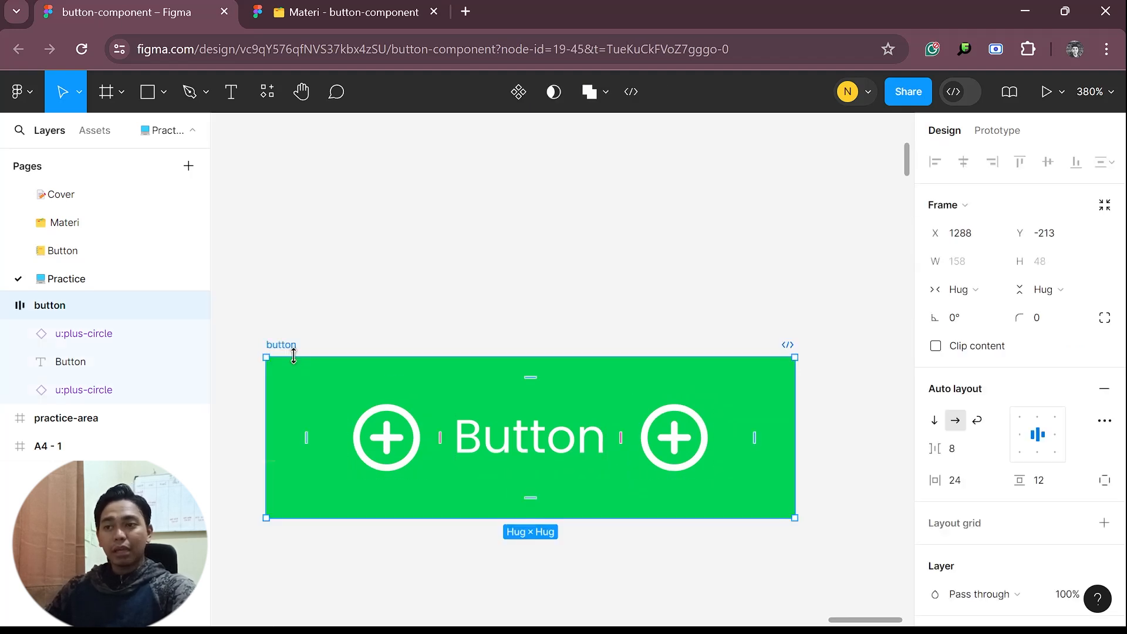
pyautogui.keyDown('ctrl'); pyautogui.scroll(-1, 394, 392); pyautogui.keyUp('ctrl')
pyautogui.scroll(-1, 536, 402)
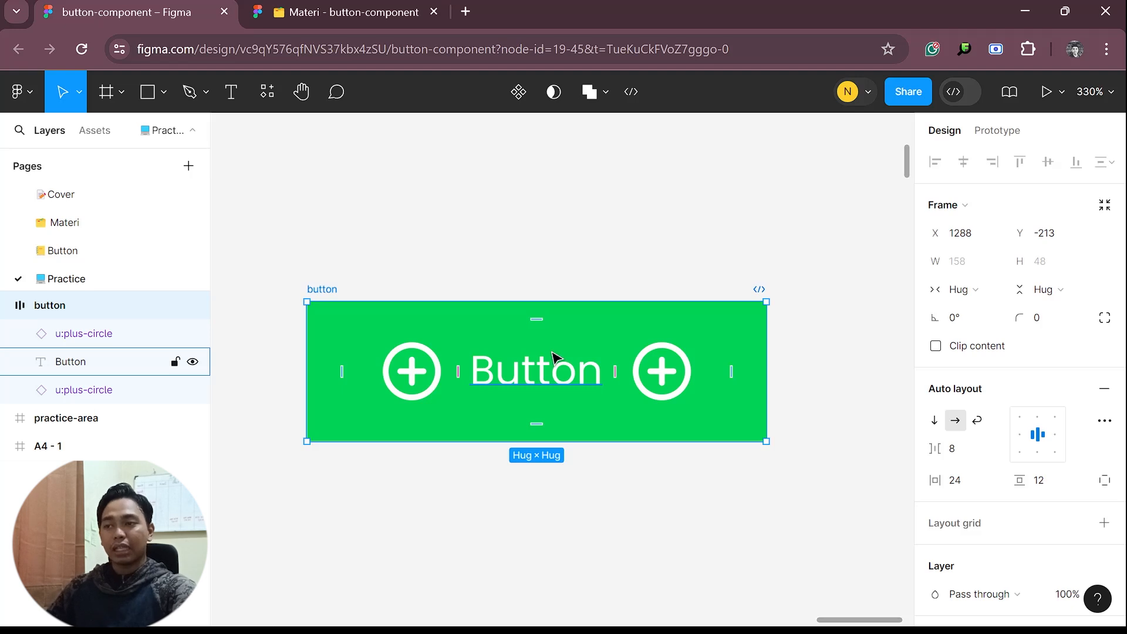
pyautogui.click(370, 237)
pyautogui.click(309, 300)
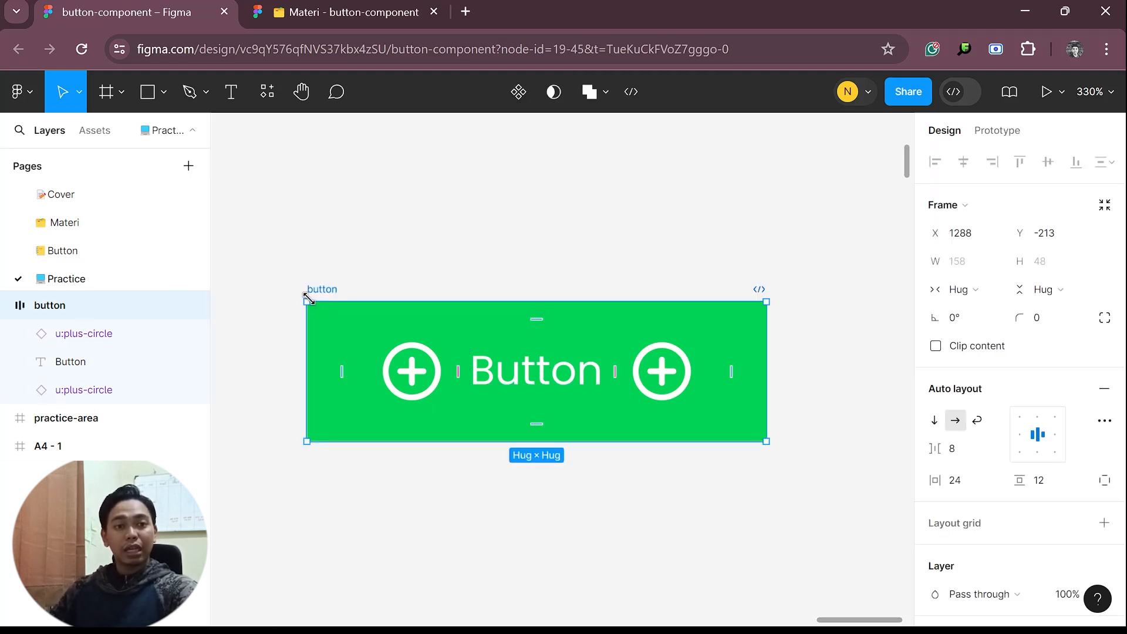
pyautogui.click(519, 98)
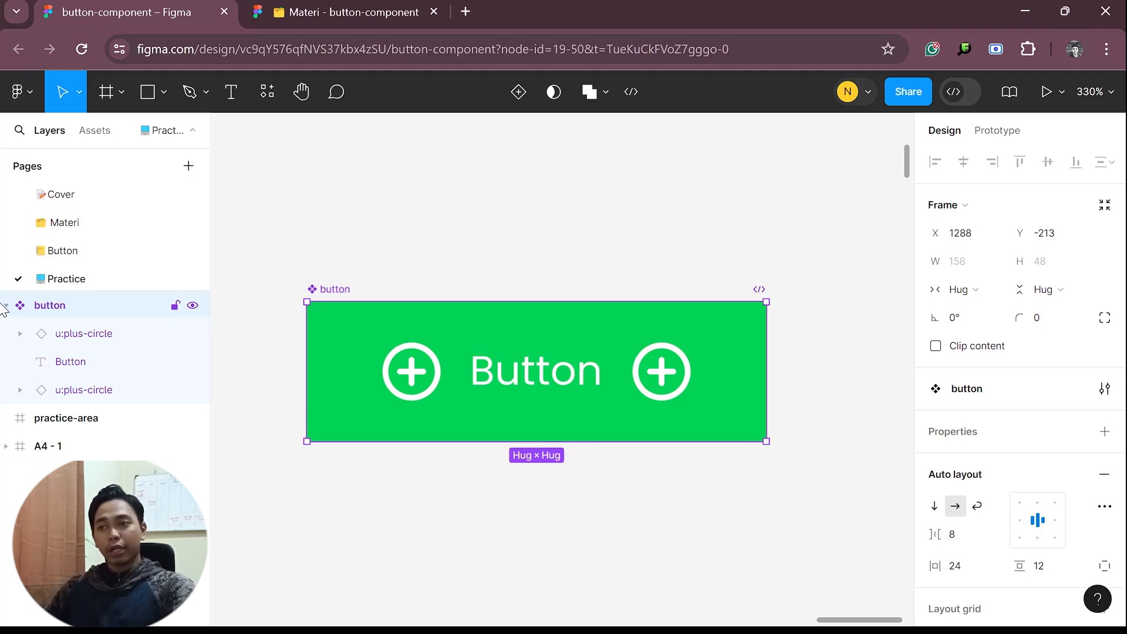
pyautogui.press('c')
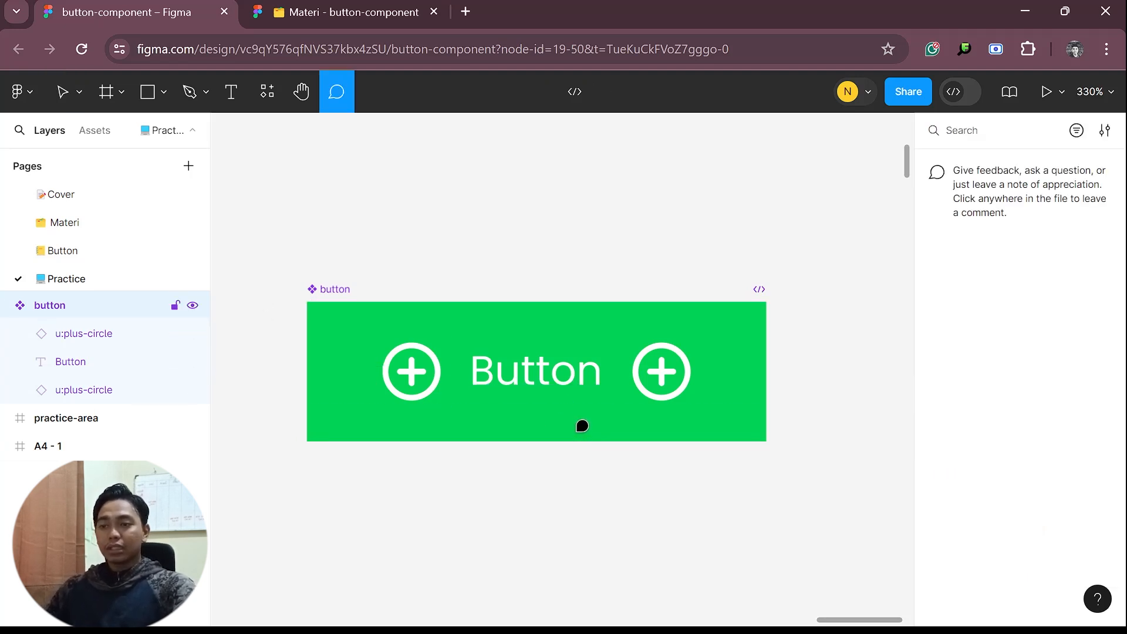
pyautogui.press('Escape')
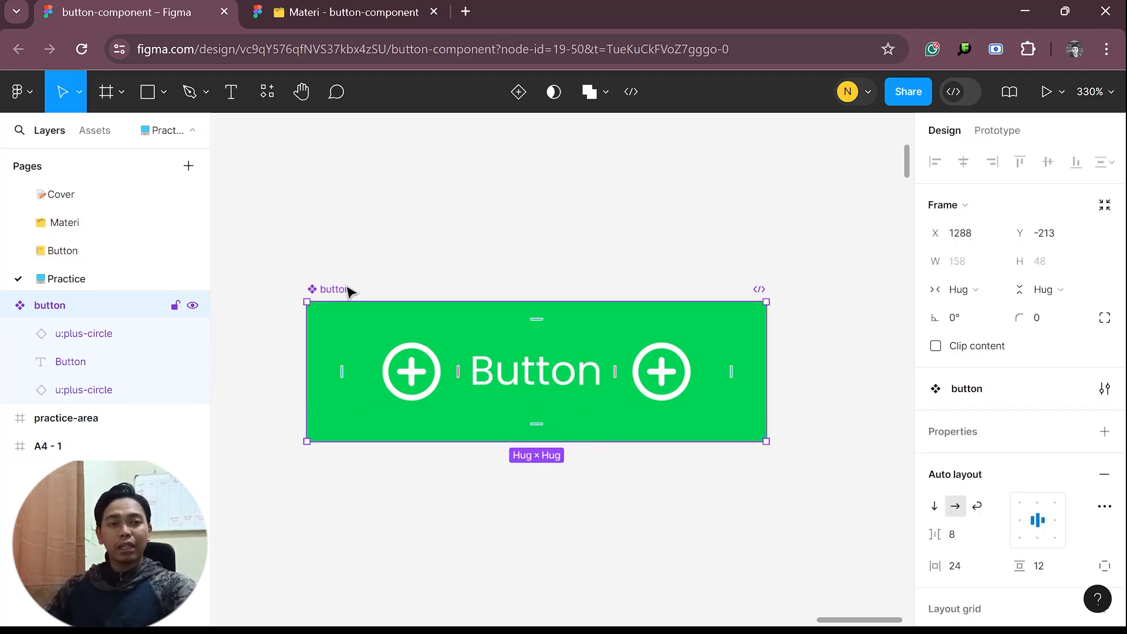
# Add a variant property to the button component and name it type
pyautogui.click(1105, 432)
pyautogui.click(1024, 489)
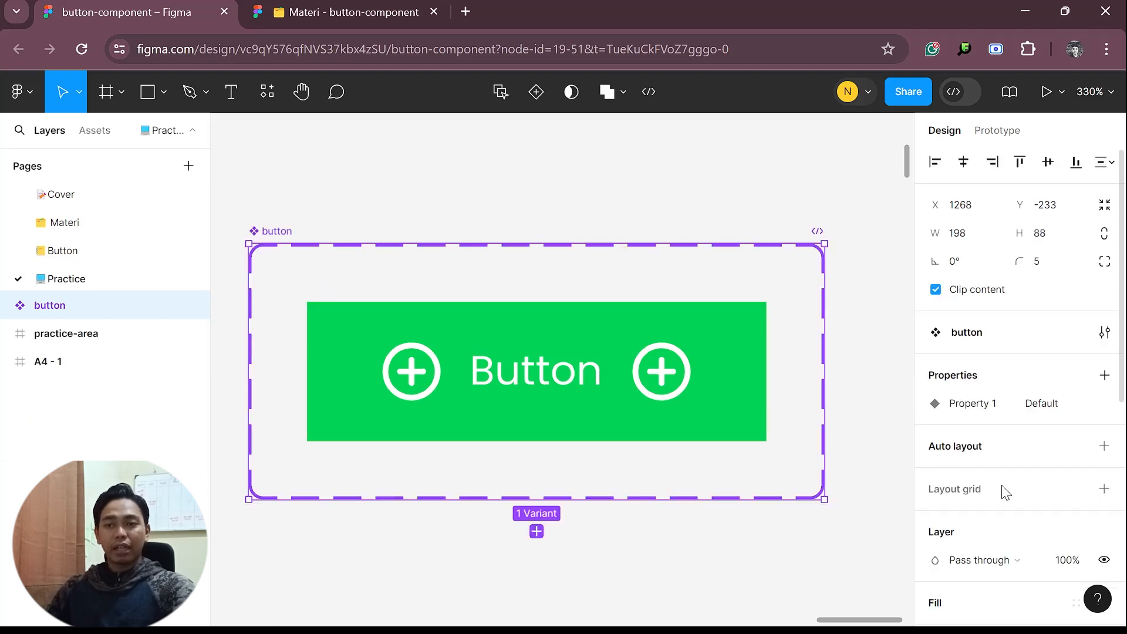
pyautogui.click(985, 413)
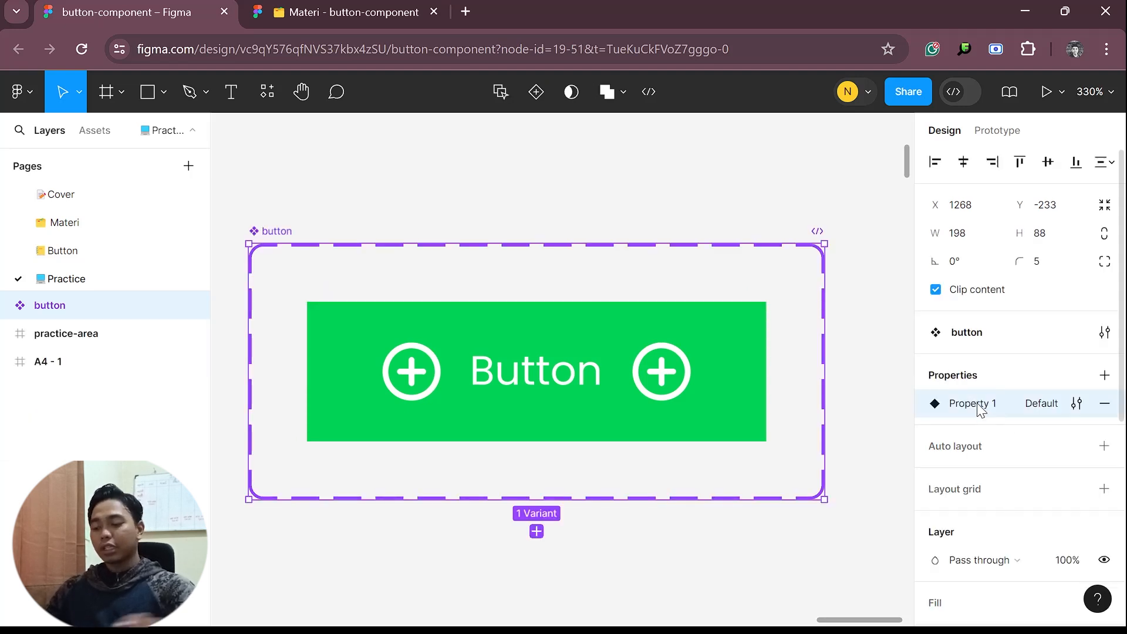
pyautogui.doubleClick(979, 405)
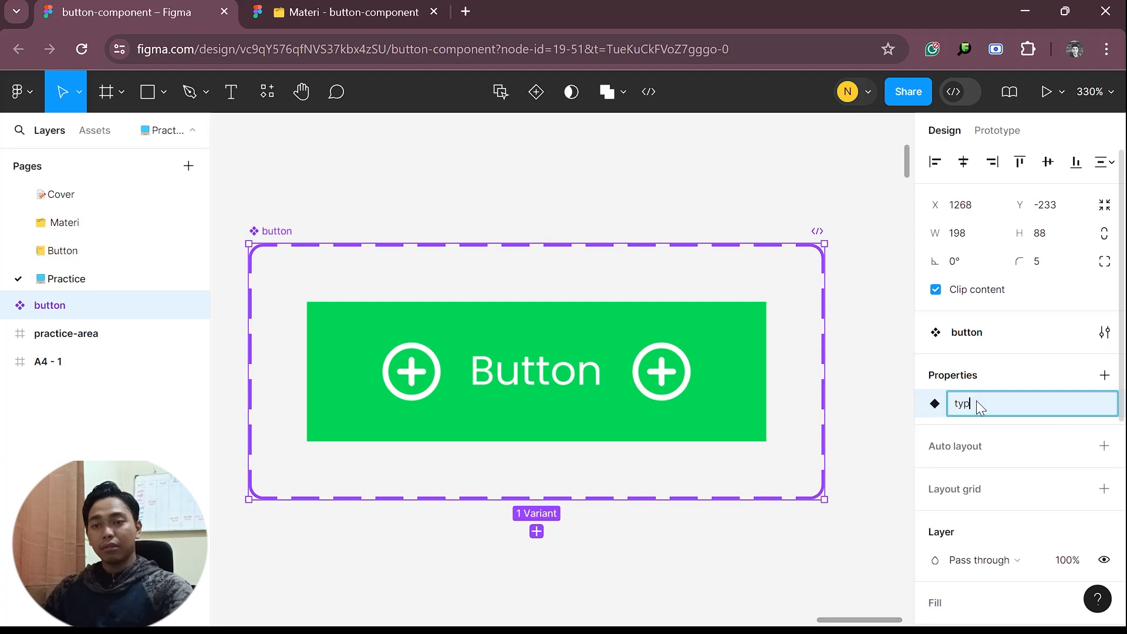
pyautogui.press('Return')
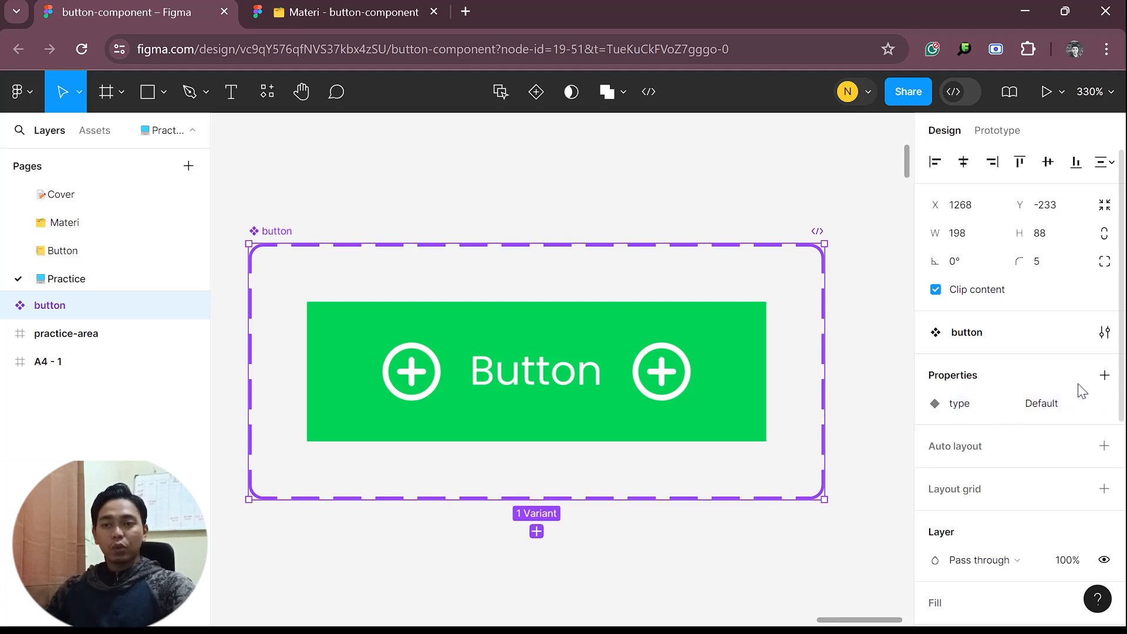
# Create a second variant property named state with the value Default for the button component set
pyautogui.click(1102, 379)
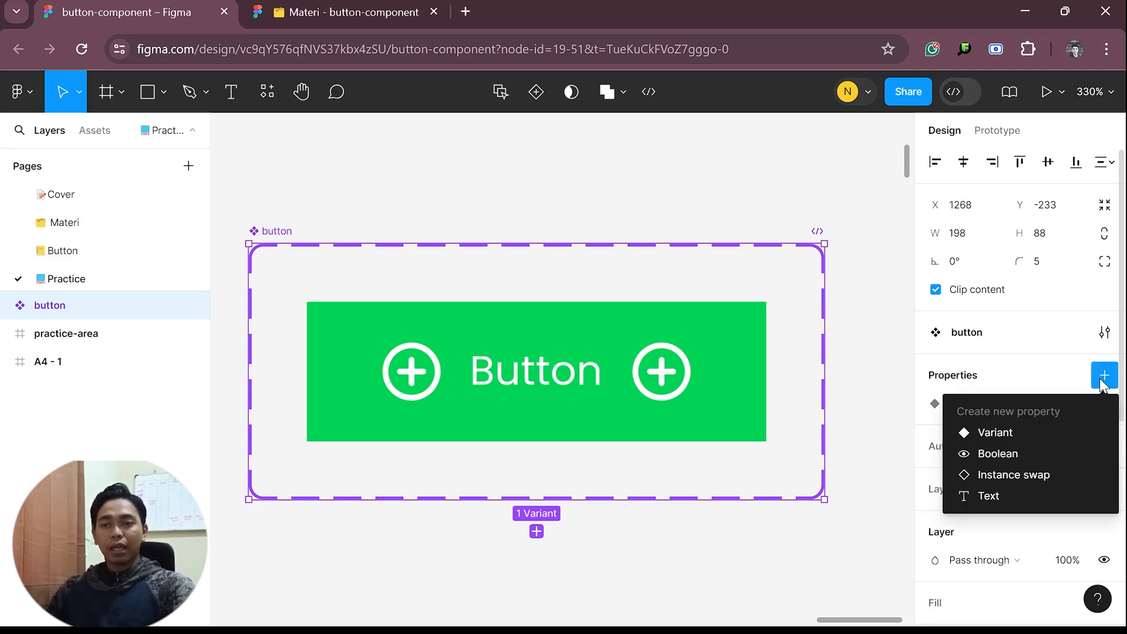
pyautogui.click(1015, 432)
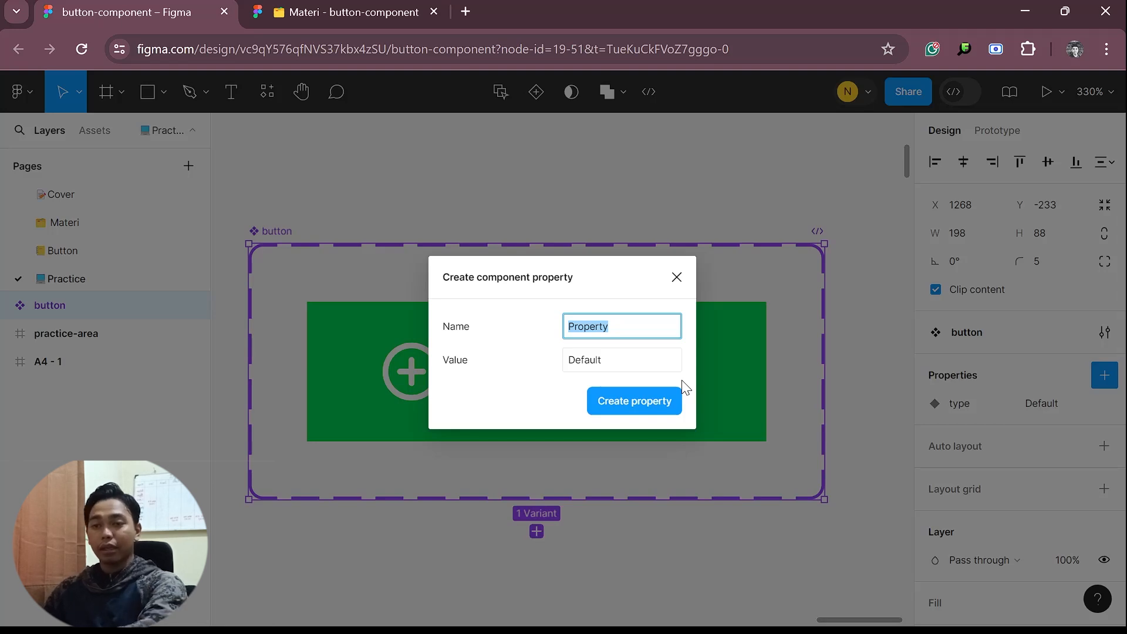
pyautogui.write('state')
pyautogui.press('Return')
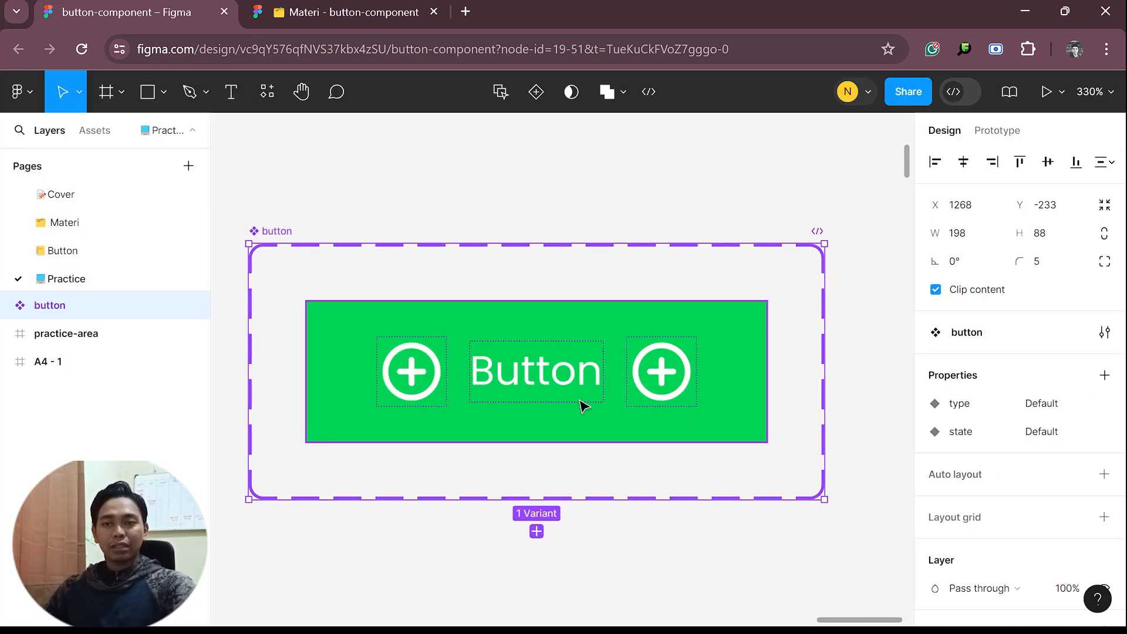
# Create a Boolean property named icon-front for the button component set
pyautogui.click(1106, 377)
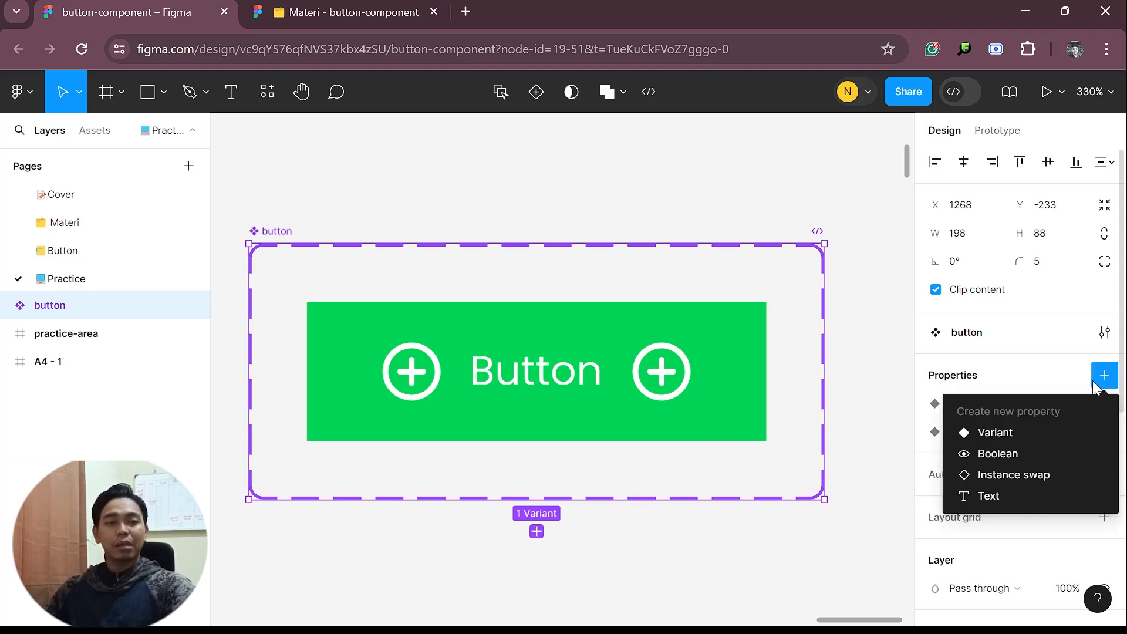
pyautogui.click(1058, 451)
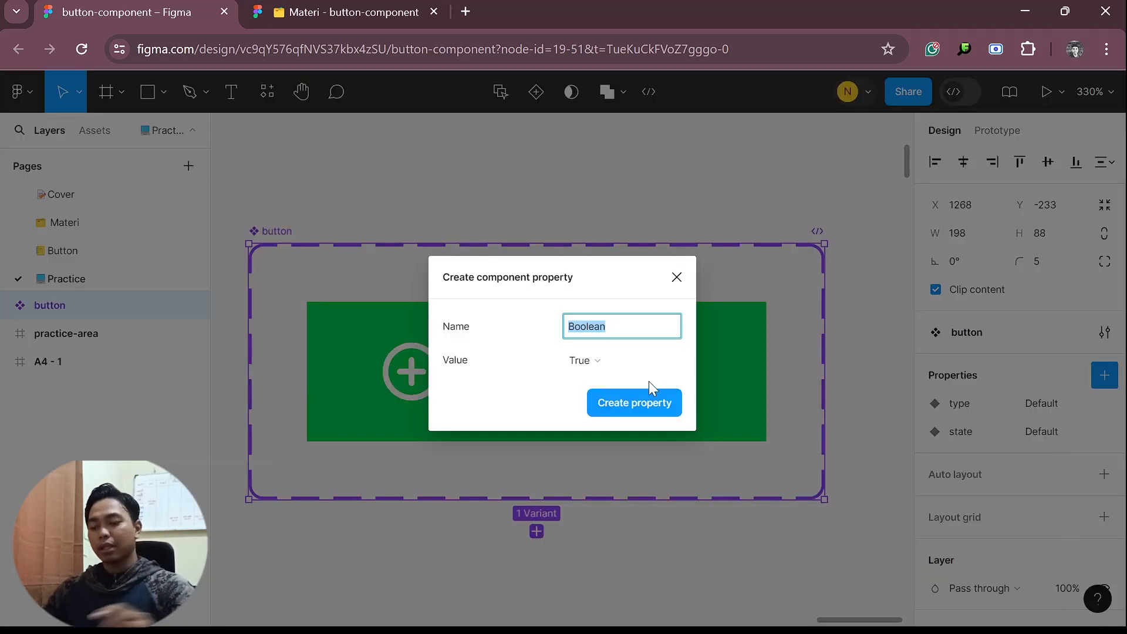
pyautogui.write('icon')
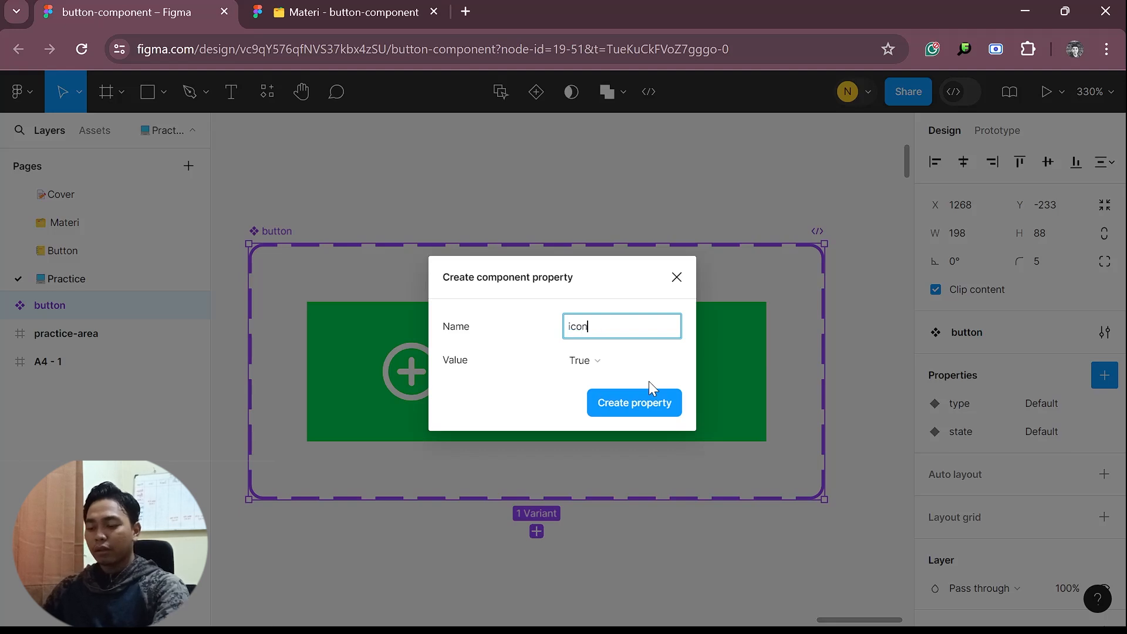
pyautogui.write('-front')
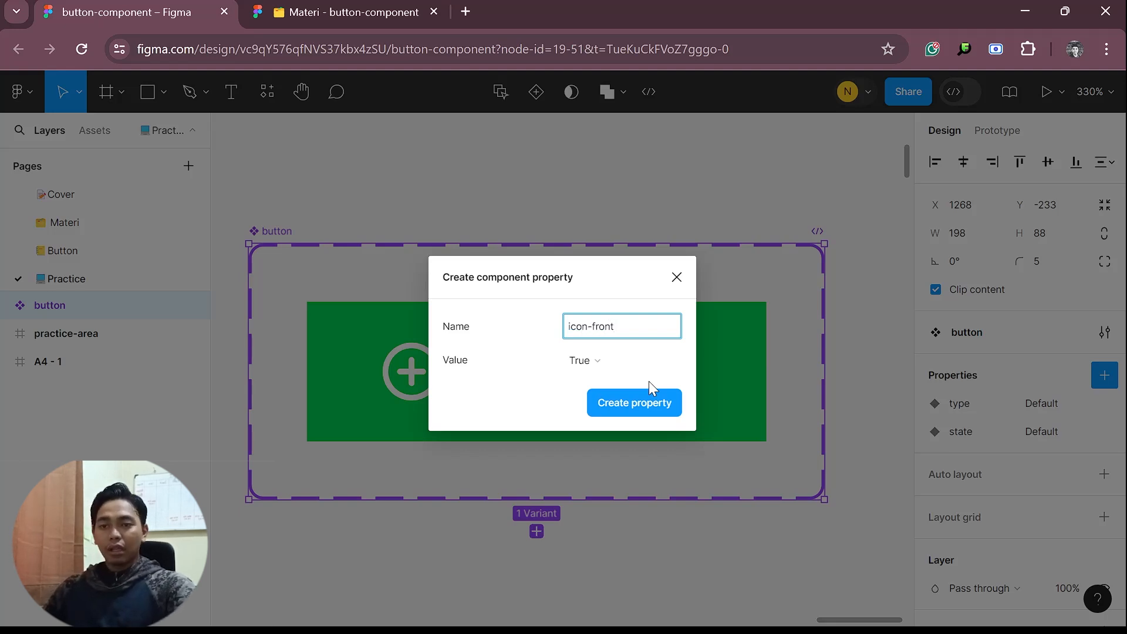
pyautogui.press('Return')
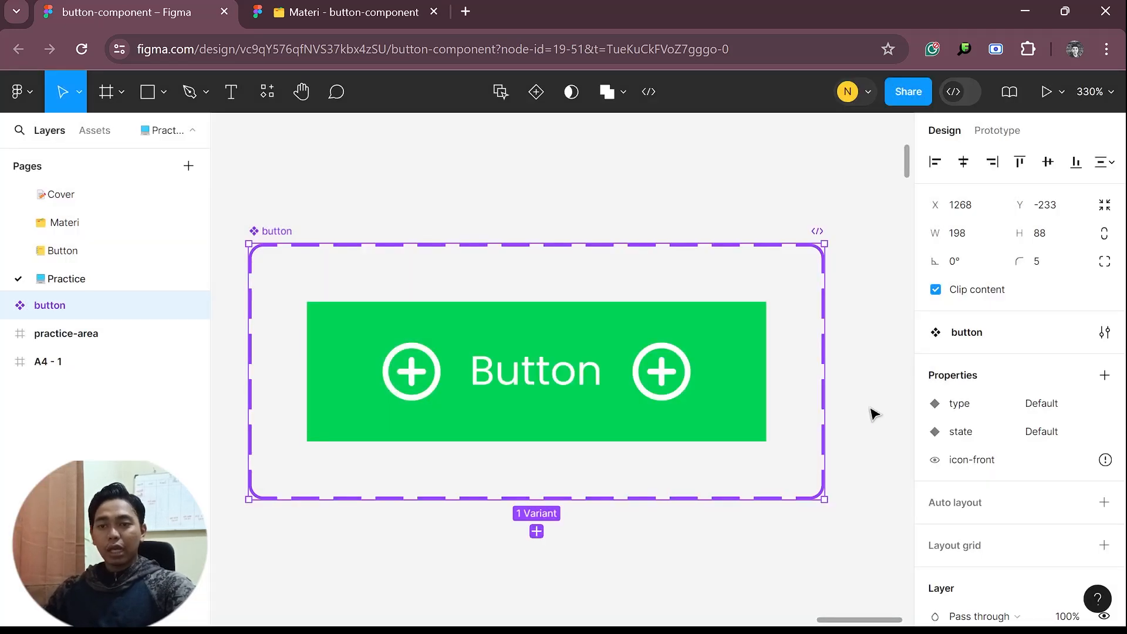
# Create another Boolean property named icon-back for the button component set
pyautogui.click(1105, 375)
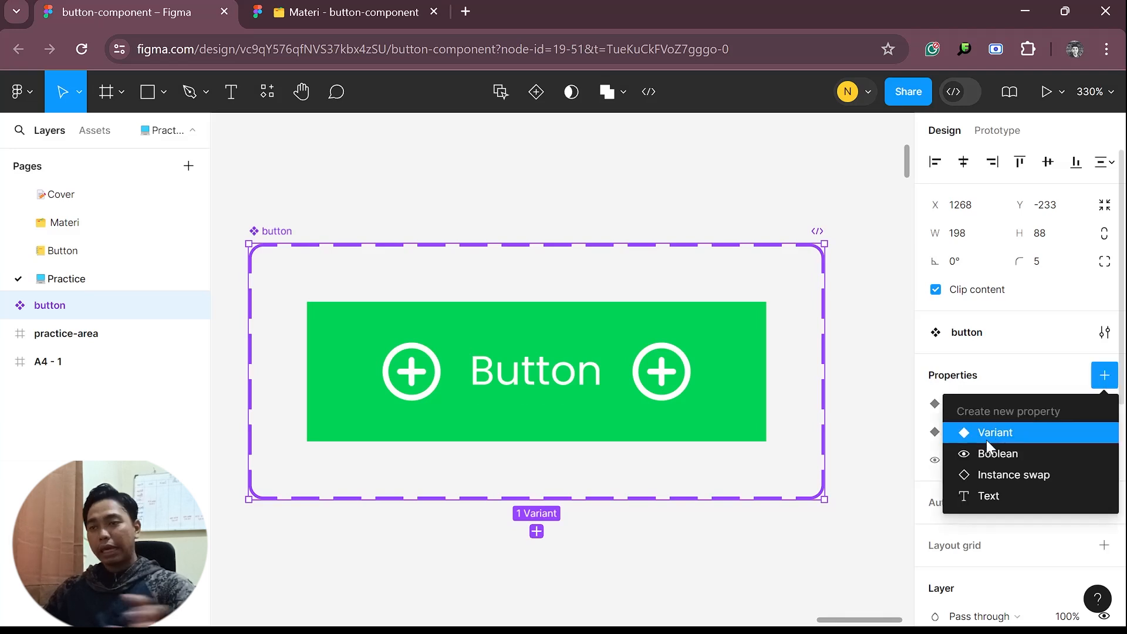
pyautogui.click(987, 459)
pyautogui.write('icon-back')
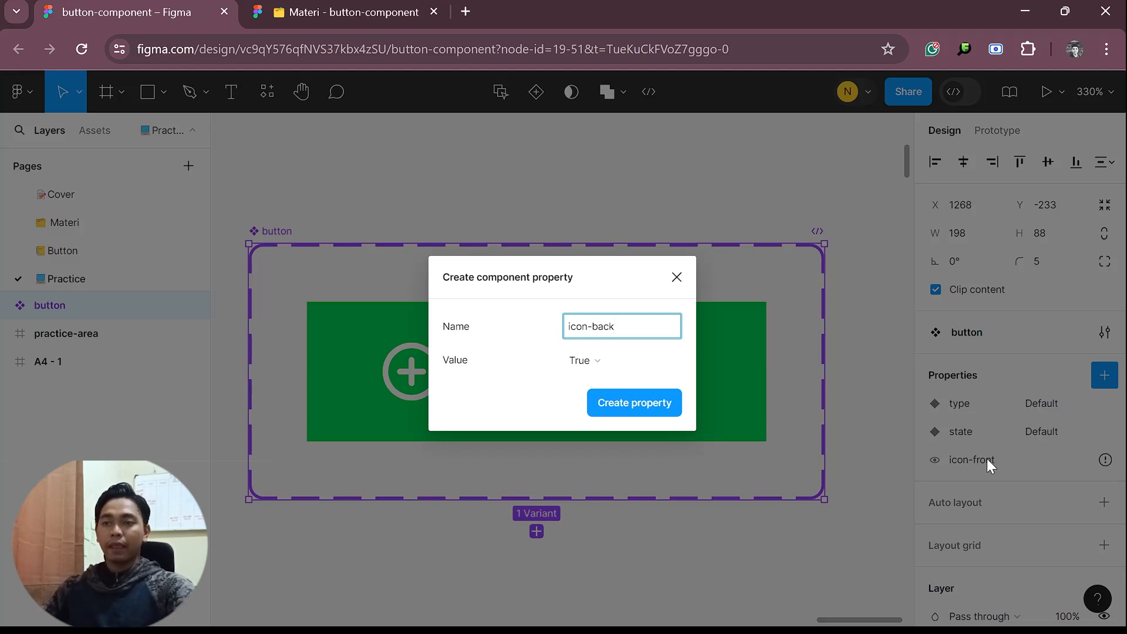
pyautogui.press('Return')
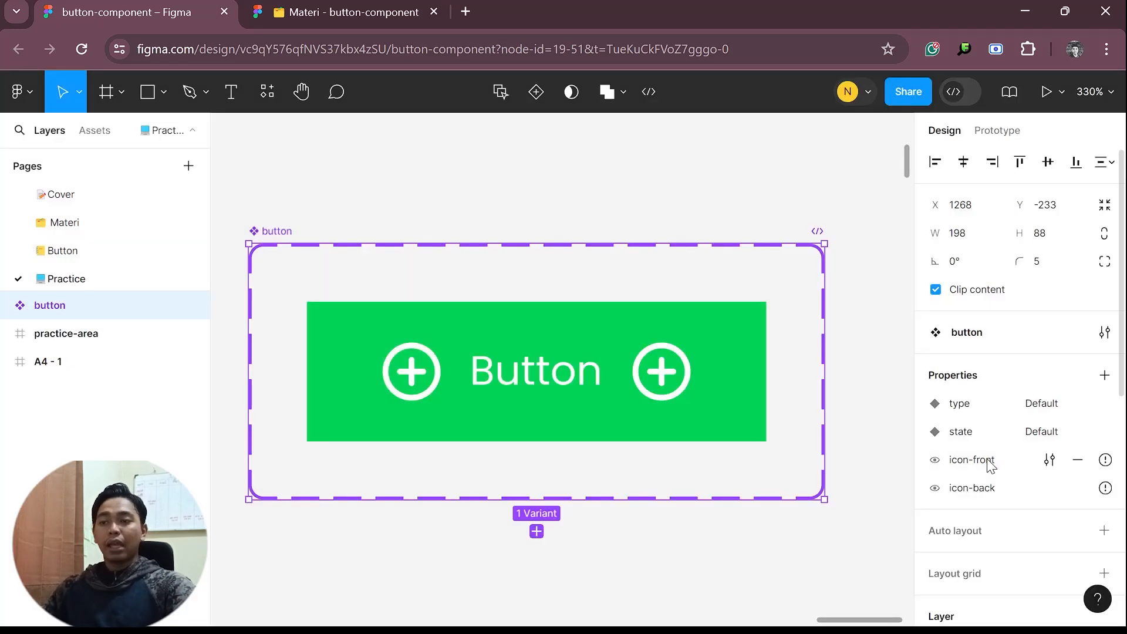
pyautogui.click(657, 559)
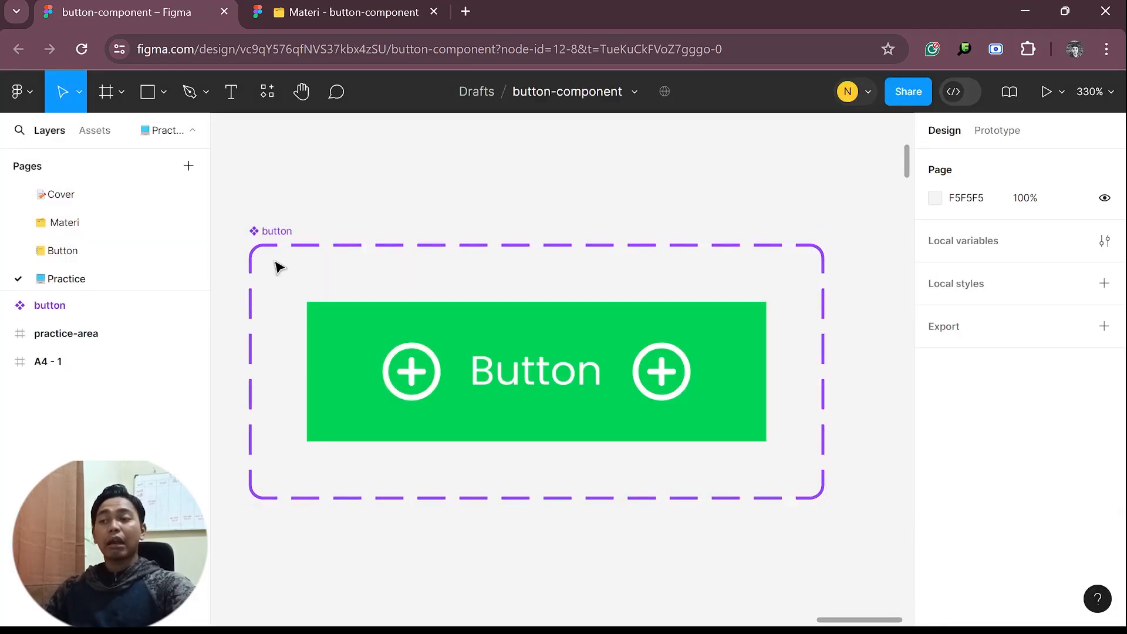
# Add a second variant to the button component set
pyautogui.click(274, 235)
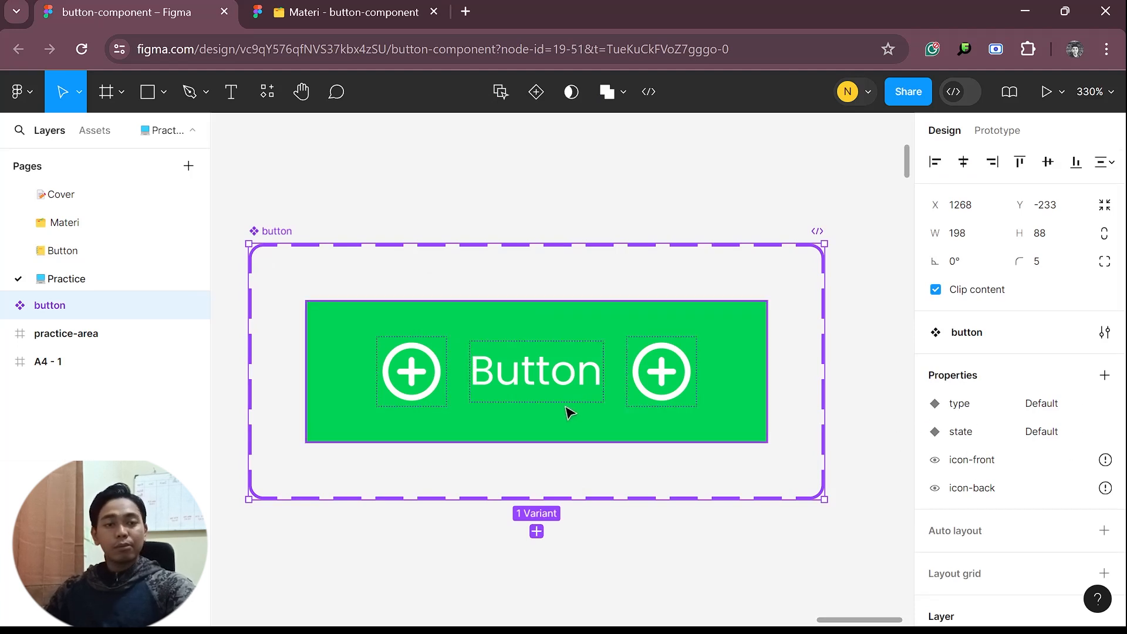
pyautogui.scroll(-1, 563, 423)
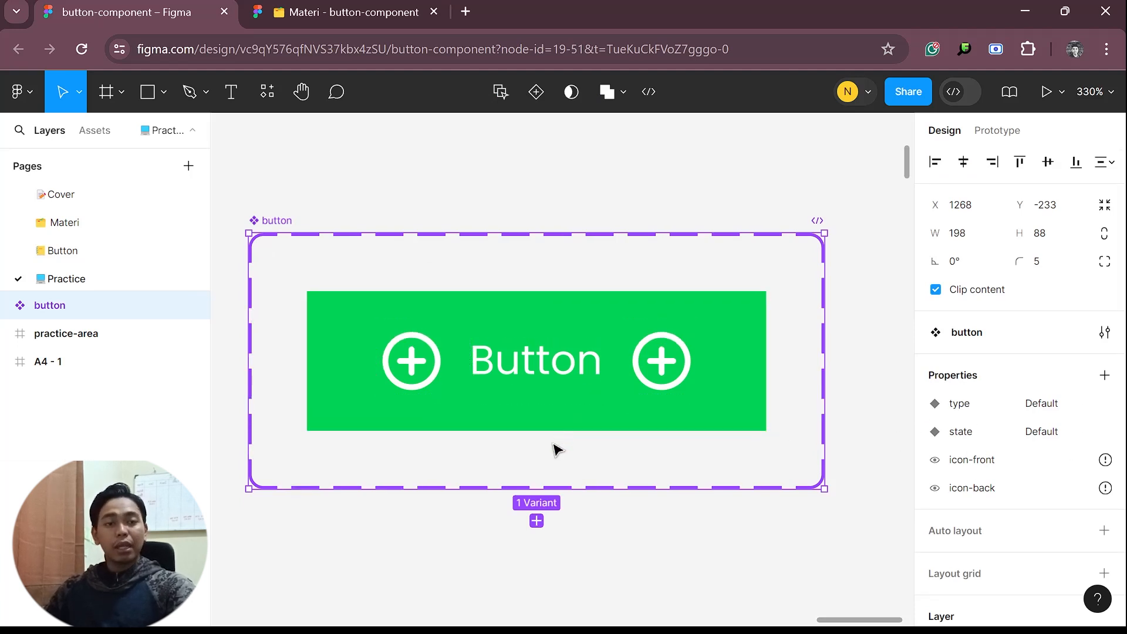
pyautogui.click(536, 521)
pyautogui.scroll(-3, 557, 459)
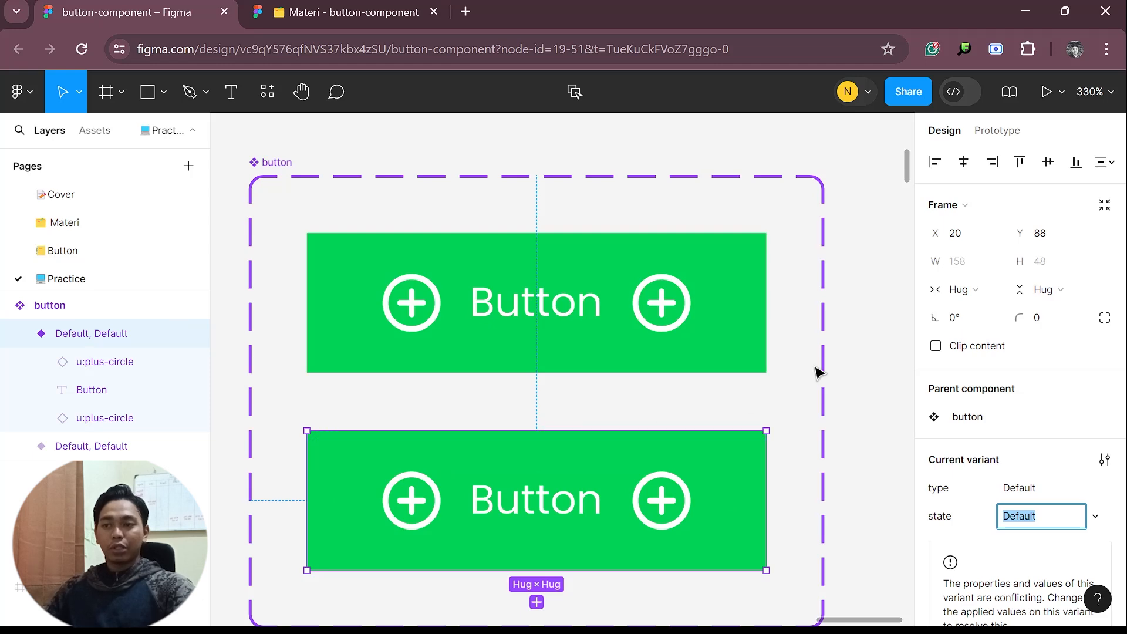
# Try a blue 0022D3 fill on the lower button variant and return the fill to green 00D355
pyautogui.click(543, 462)
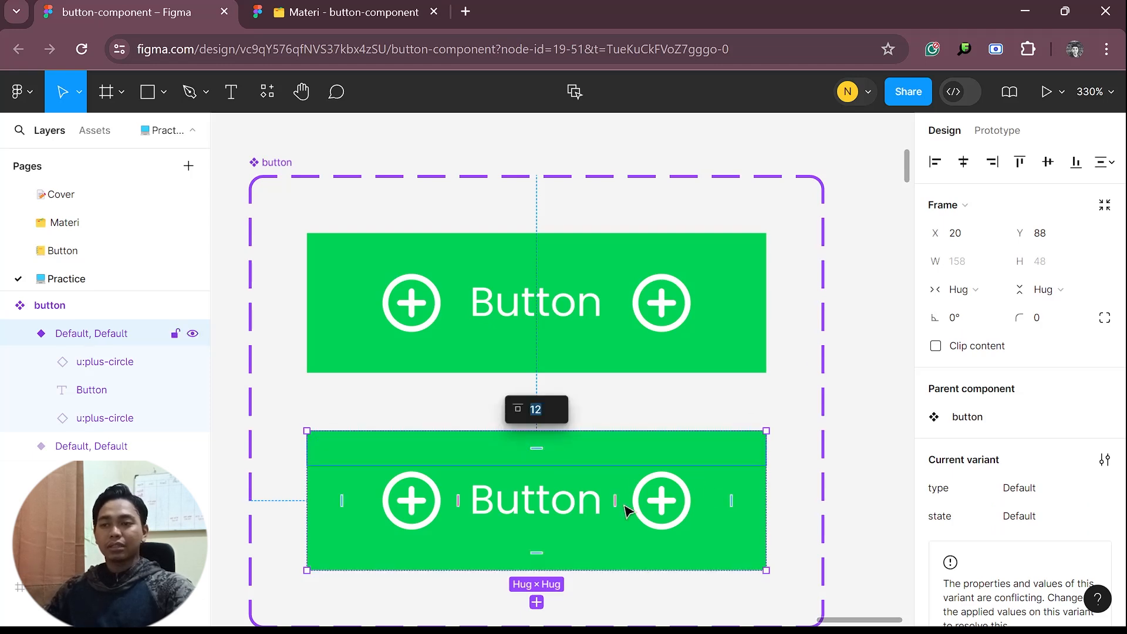
pyautogui.click(593, 554)
pyautogui.scroll(-10, 1051, 510)
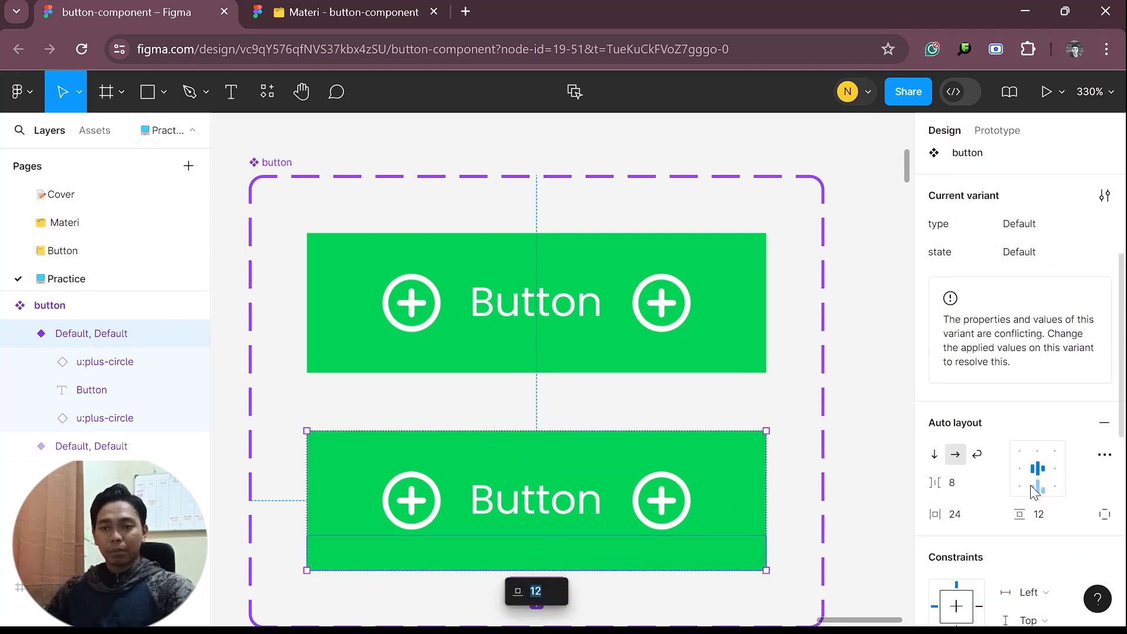
pyautogui.click(935, 461)
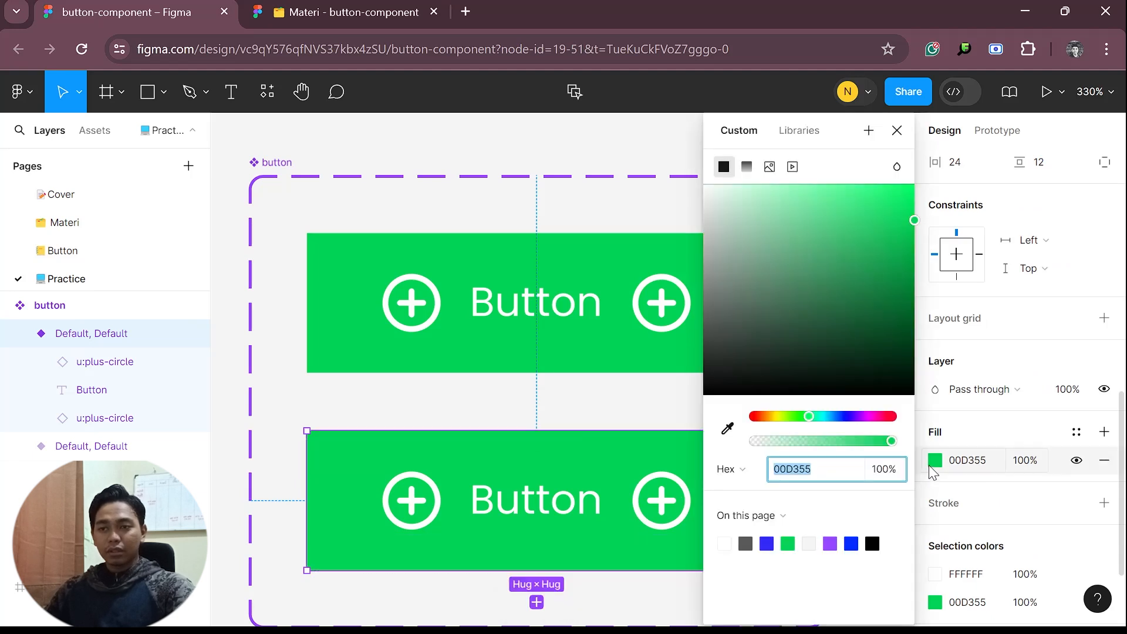
pyautogui.click(843, 417)
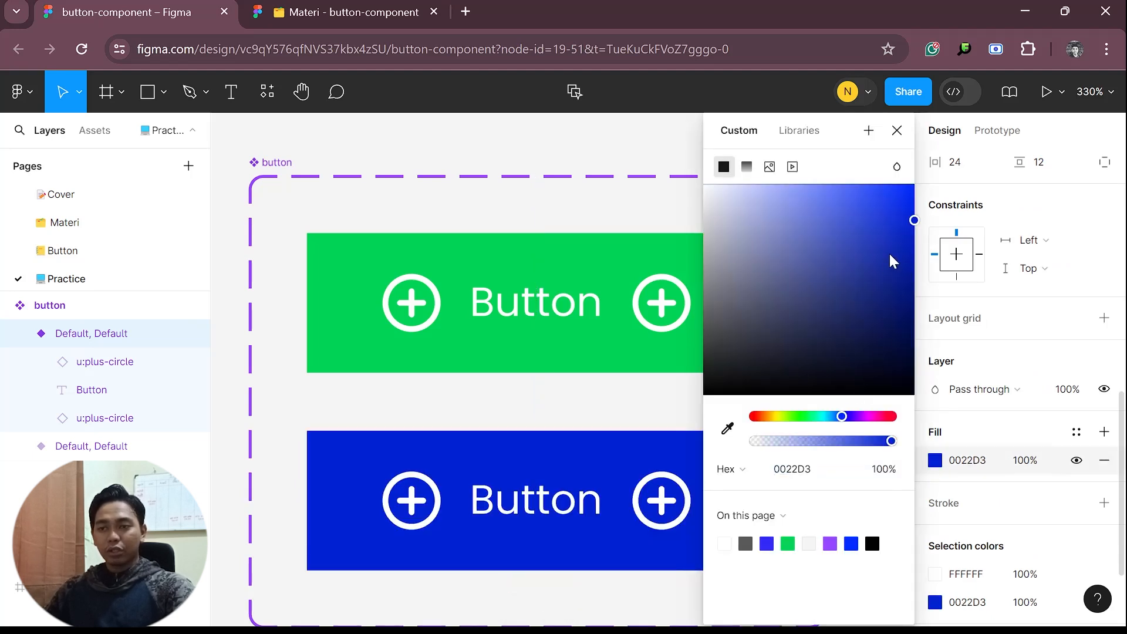
pyautogui.click(807, 417)
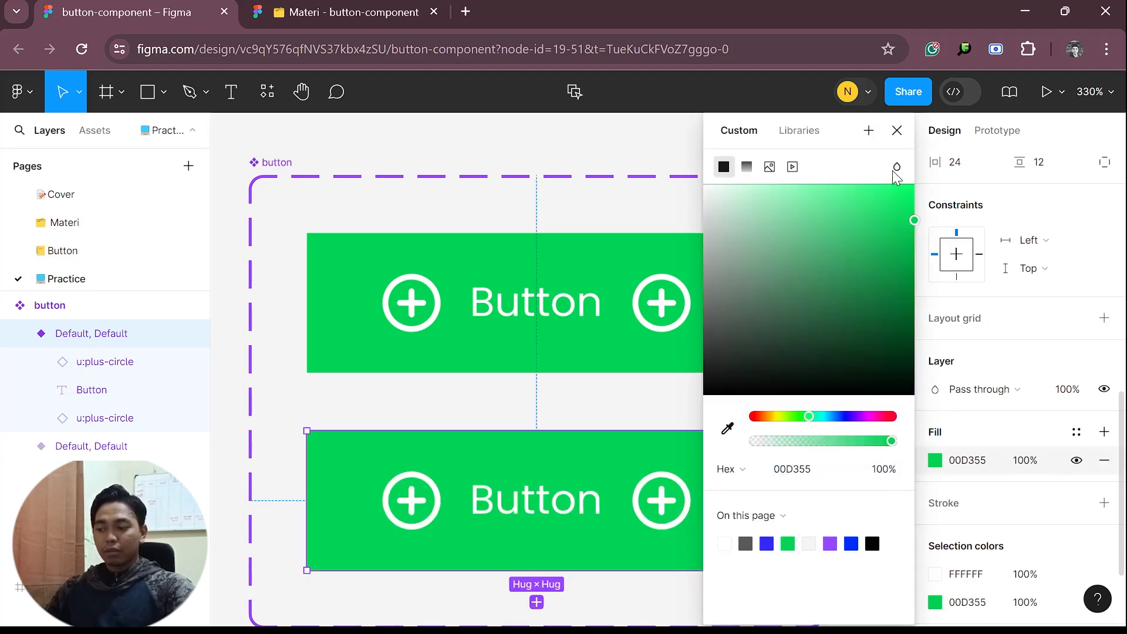
pyautogui.click(900, 139)
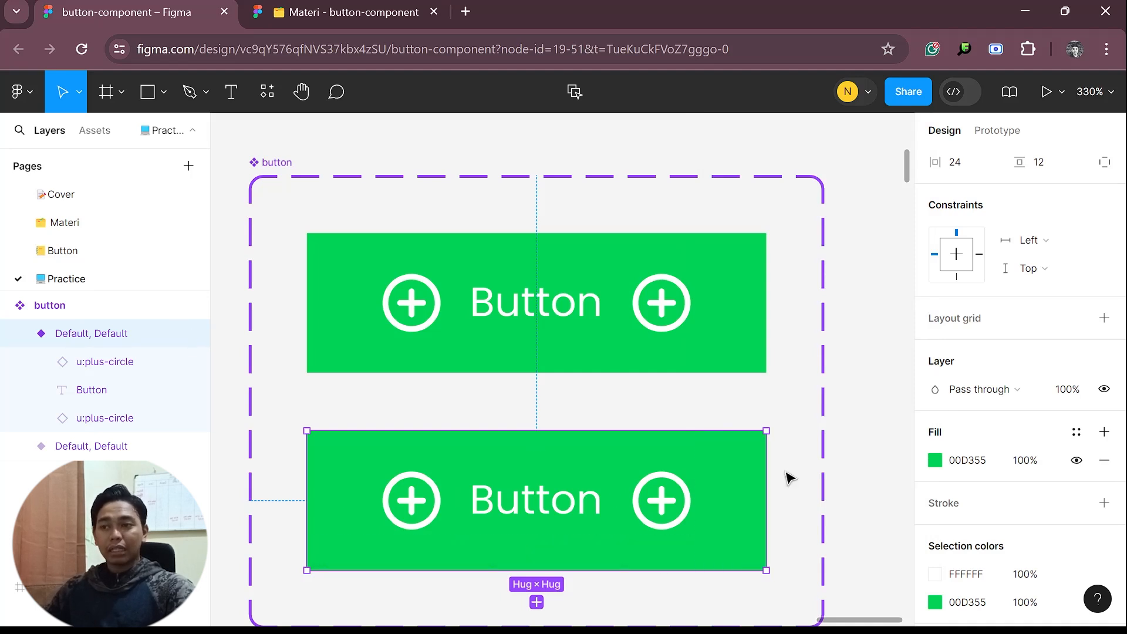
# Swap the fill and stroke of the lower button variant so it has a green outline
pyautogui.click(596, 457)
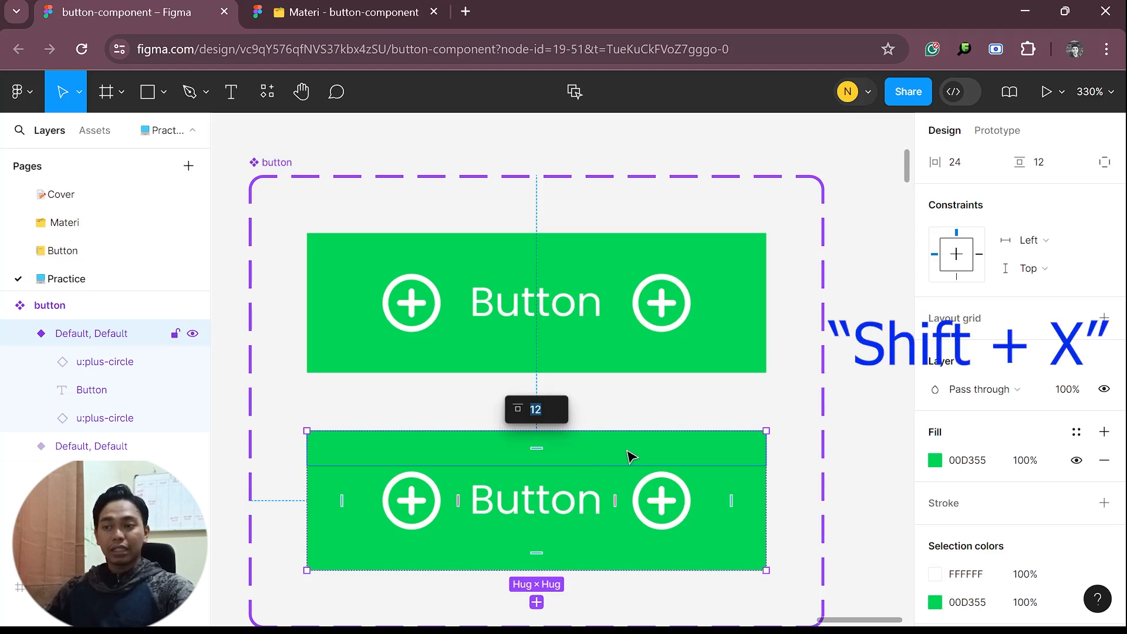
pyautogui.click(647, 406)
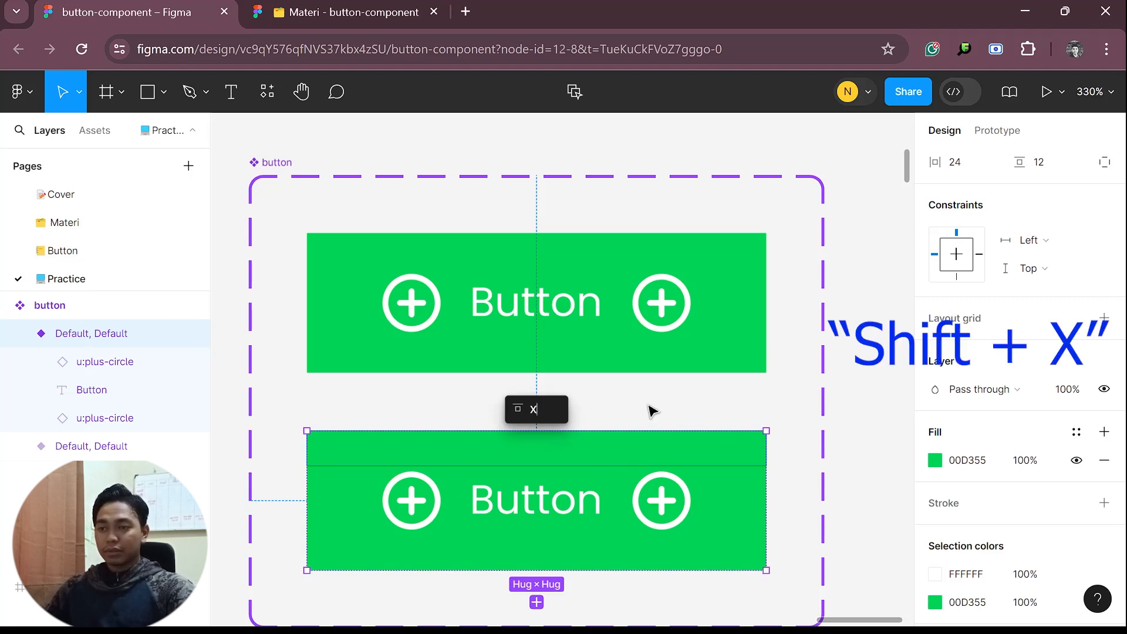
pyautogui.click(612, 462)
pyautogui.hotkey('shift', 'x')
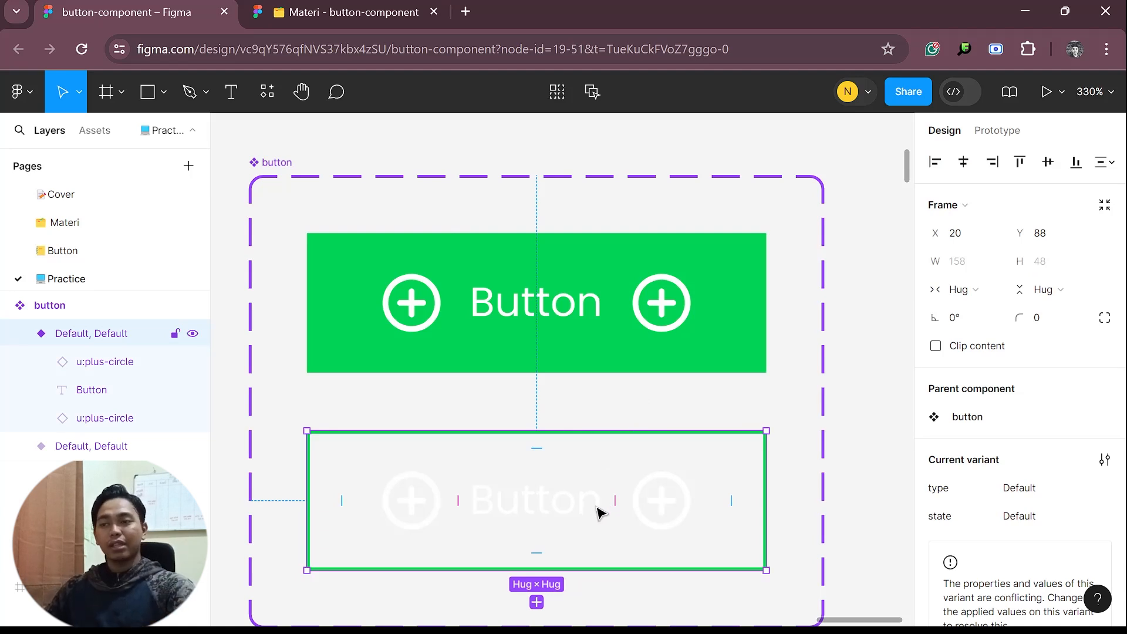
# Recolour both plus-circle icons and the Button label in the outlined variant with the same green as its outline
pyautogui.scroll(-1, 642, 495)
pyautogui.click(427, 475)
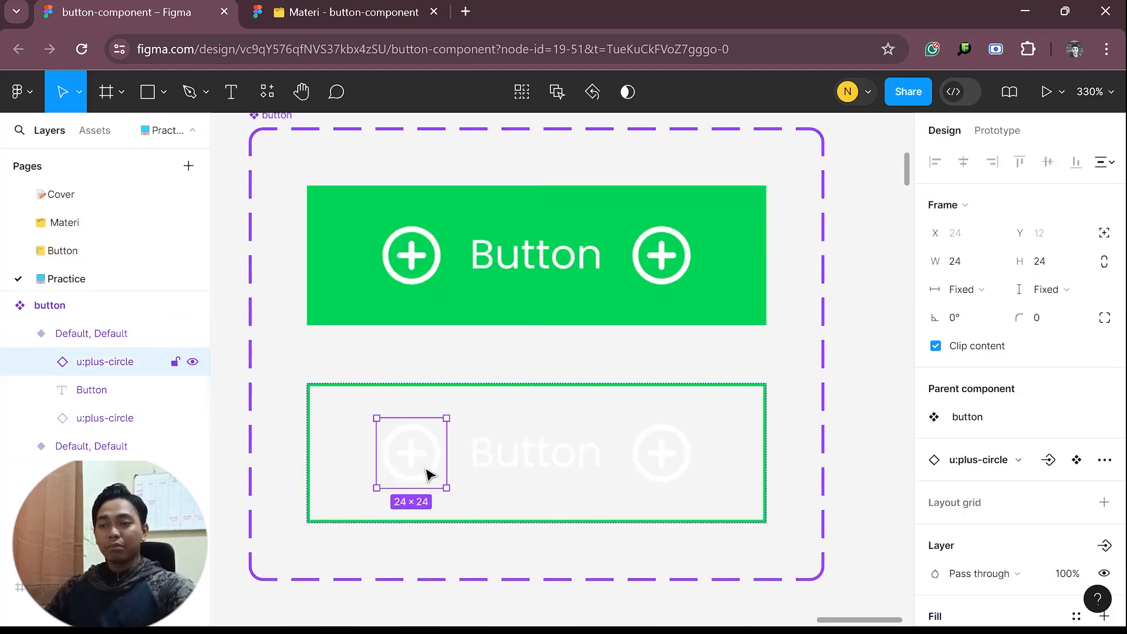
pyautogui.keyDown('shift'); pyautogui.click(535, 463); pyautogui.keyUp('shift')
pyautogui.keyDown('shift'); pyautogui.click(685, 460); pyautogui.keyUp('shift')
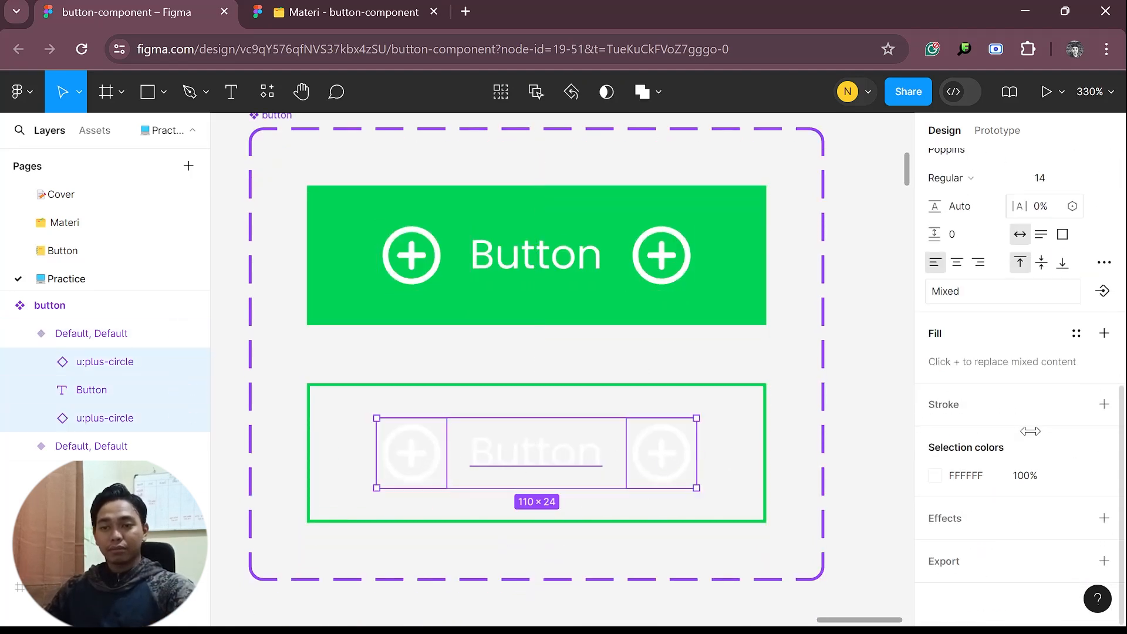
pyautogui.click(935, 479)
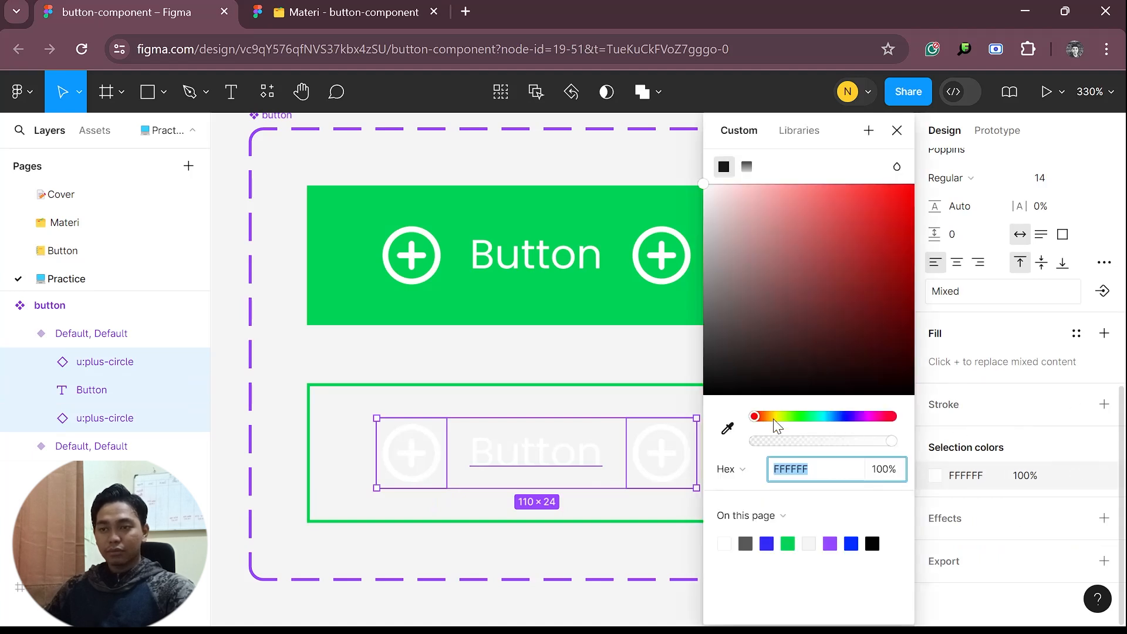
pyautogui.click(789, 542)
pyautogui.click(604, 571)
pyautogui.scroll(-5, 604, 552)
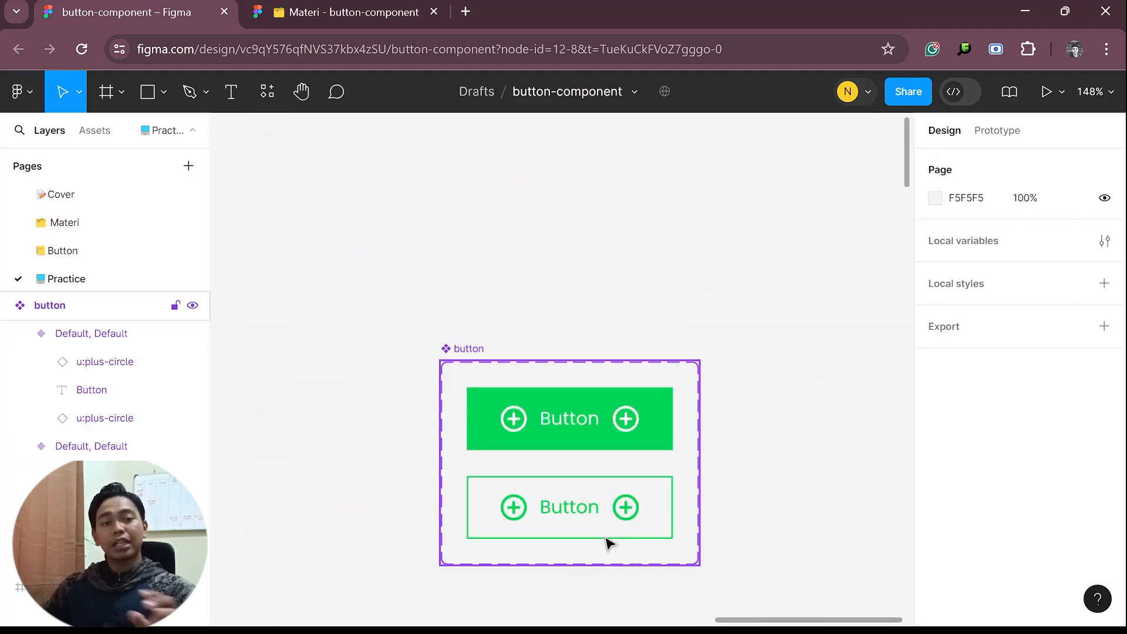
# Set the type of the filled green variant to primary
pyautogui.scroll(-2, 667, 483)
pyautogui.click(650, 456)
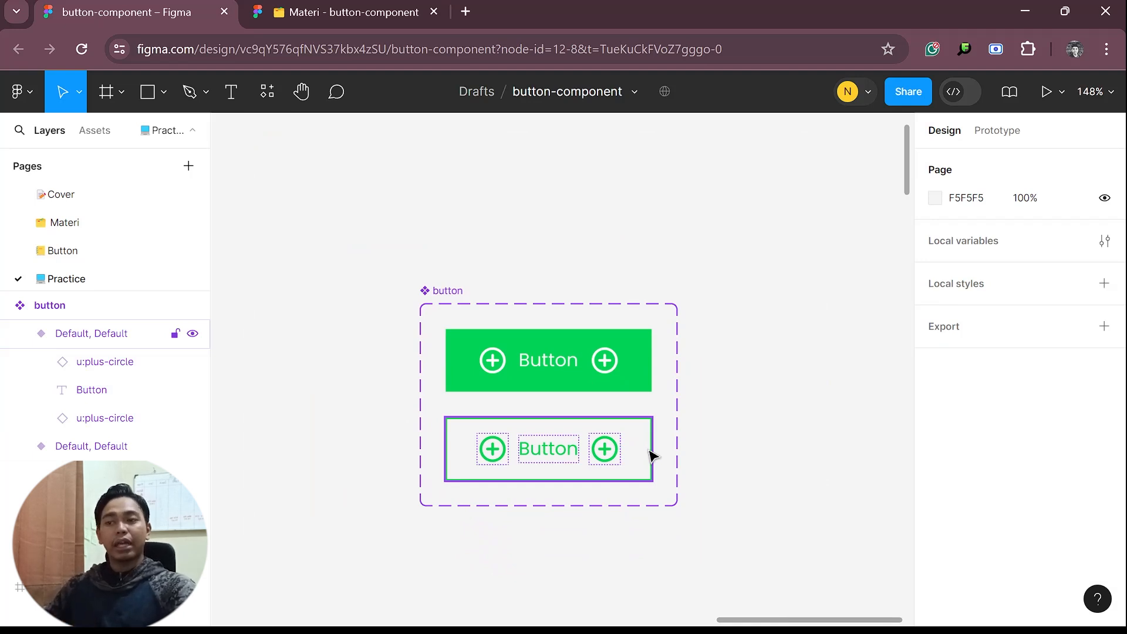
pyautogui.click(576, 387)
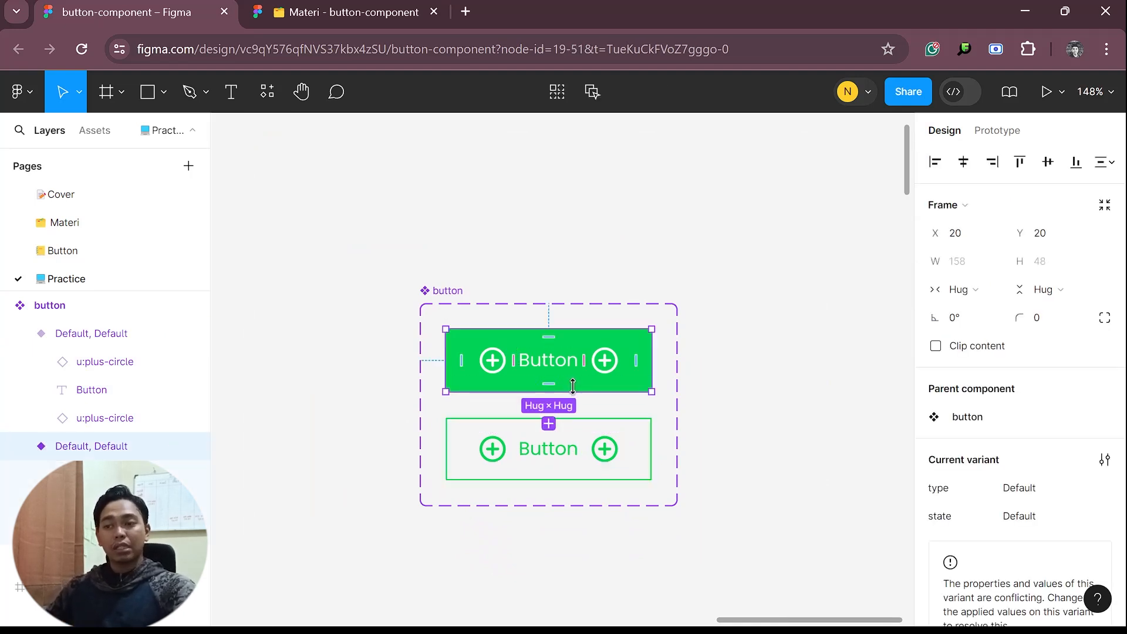
pyautogui.click(596, 446)
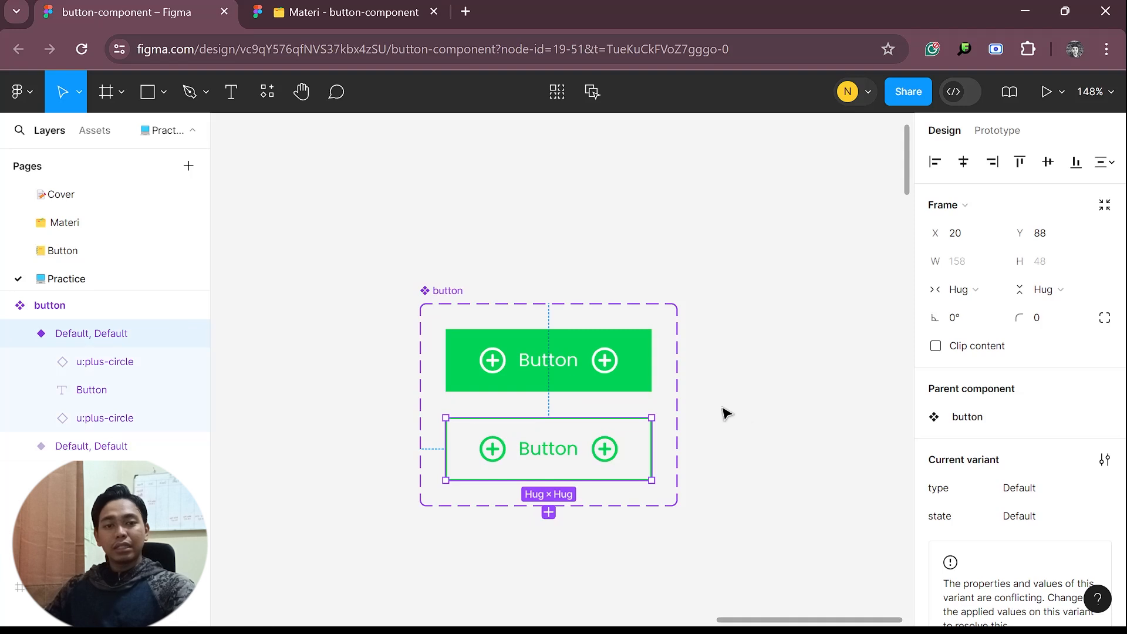
pyautogui.click(572, 383)
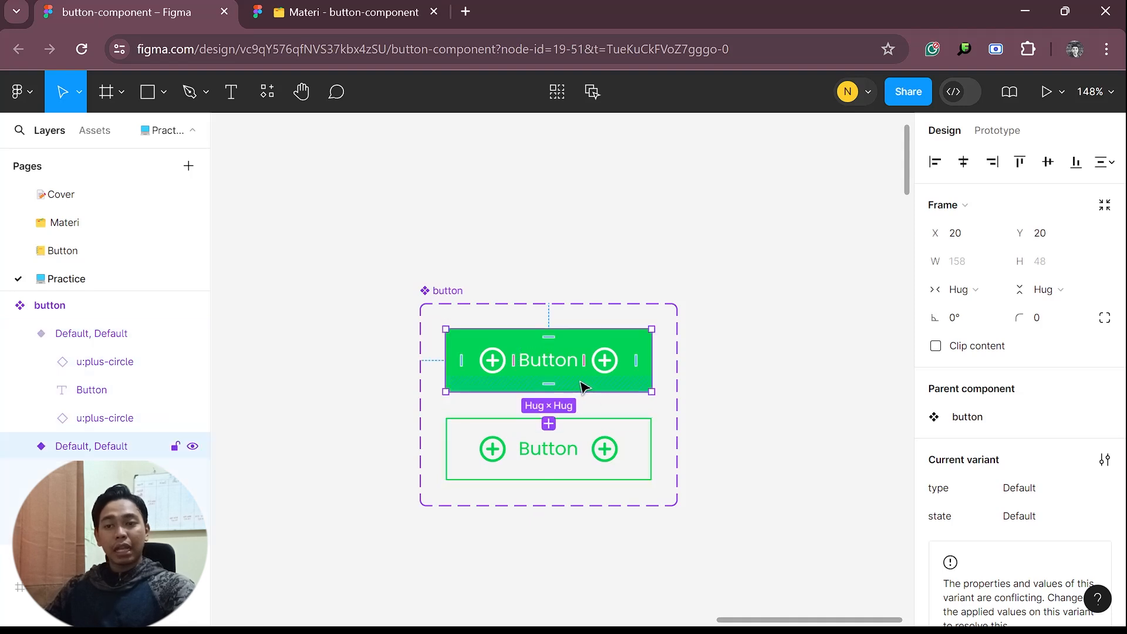
pyautogui.click(1042, 500)
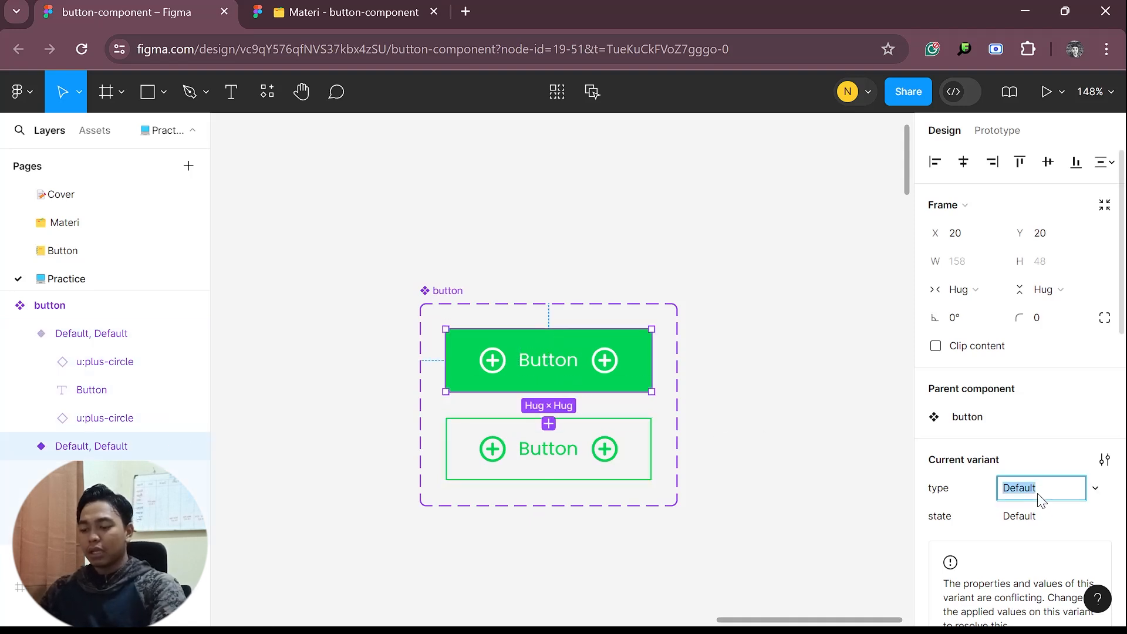
pyautogui.write('primary')
# Set the type of the outlined variant to secondary
pyautogui.click(611, 472)
pyautogui.click(1032, 492)
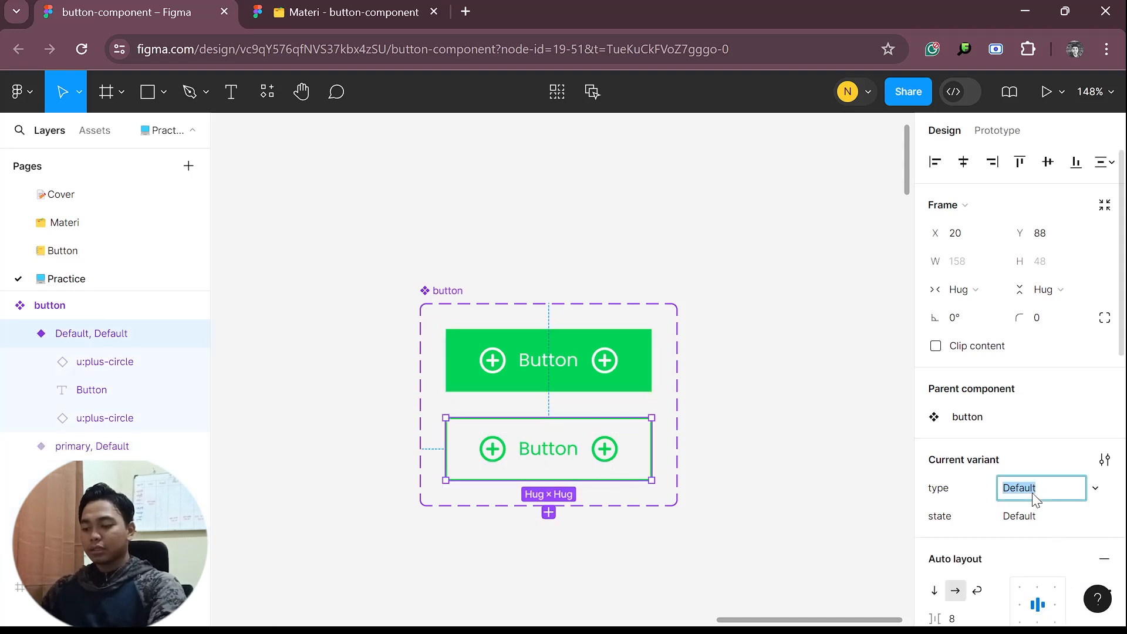
pyautogui.write('seconad')
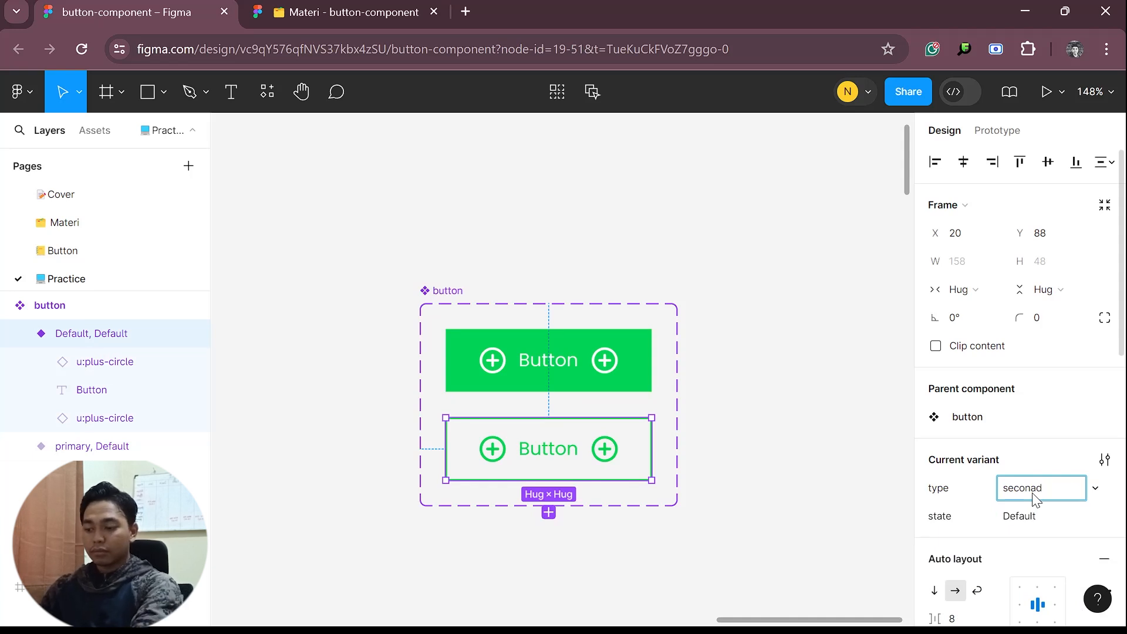
pyautogui.press('Return')
pyautogui.click(704, 452)
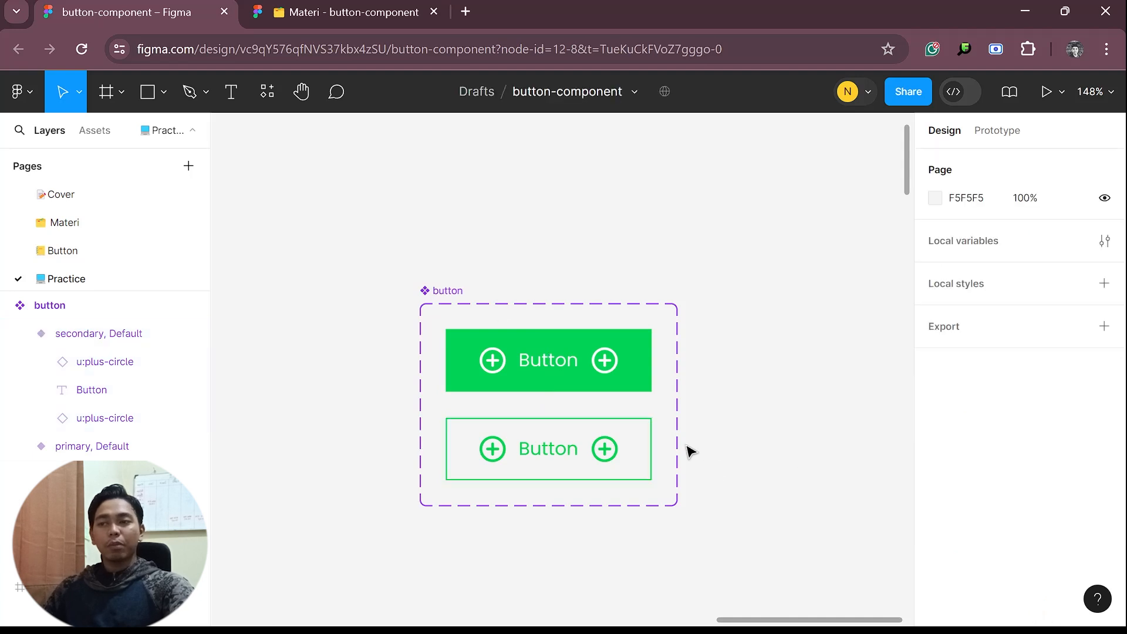
# Widen the button component set's frame to about 693, extending it past the right side of the two variants
pyautogui.click(431, 302)
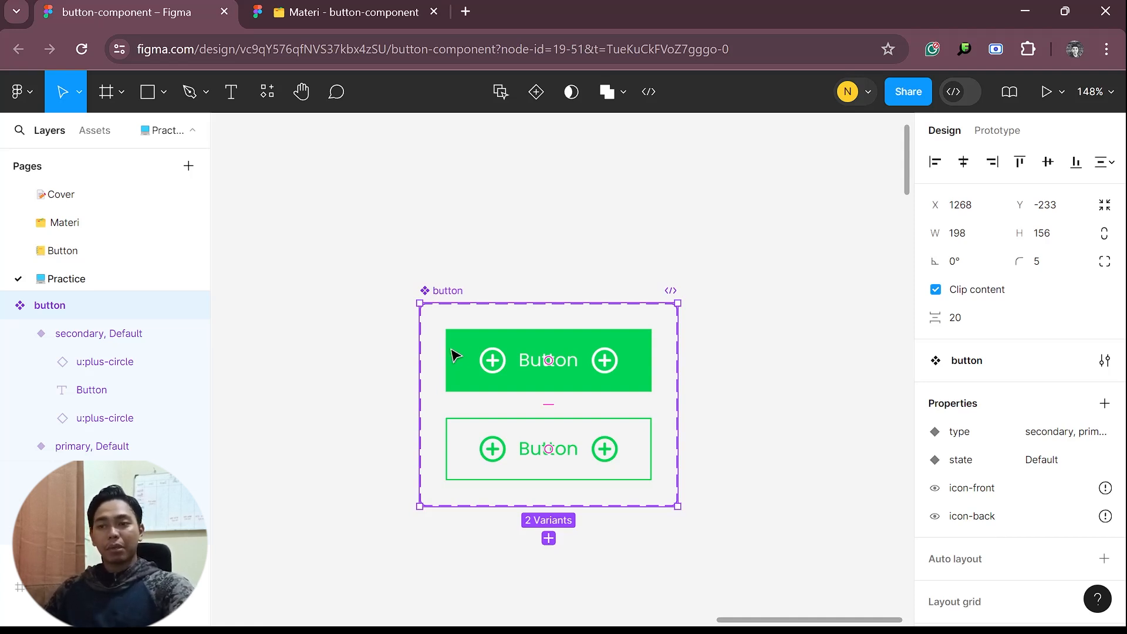
pyautogui.moveTo(676, 438); pyautogui.dragTo(684, 439)
pyautogui.moveTo(967, 451); pyautogui.dragTo(812, 422)
pyautogui.scroll(-5, 545, 411)
pyautogui.hscroll(-3, 564, 417)
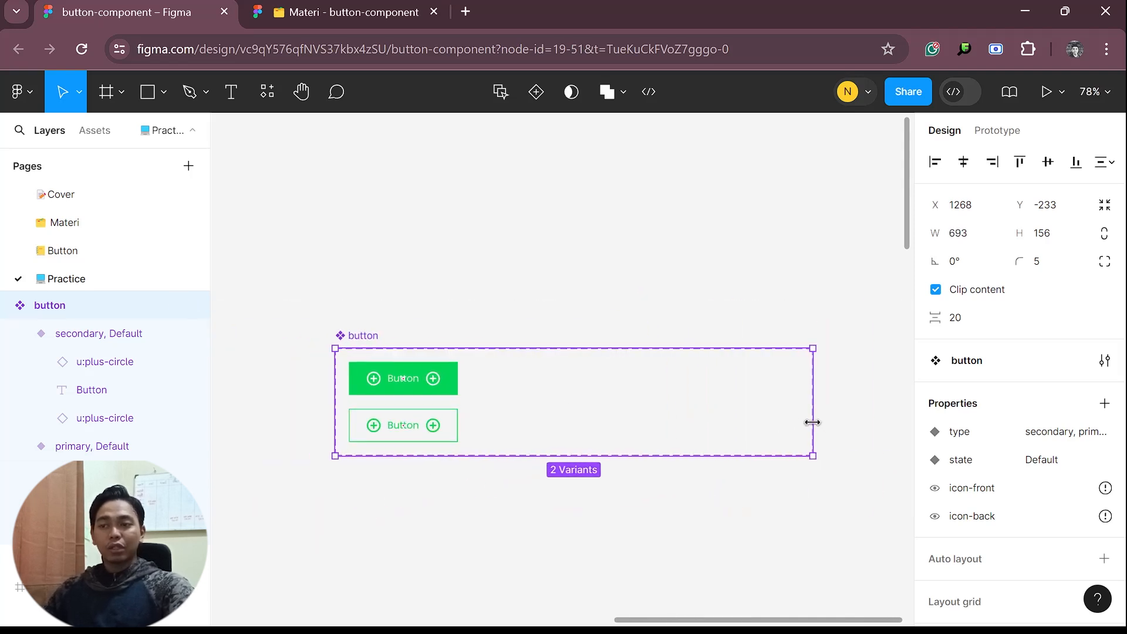
# Duplicate both button variants into two more columns and narrow the component set's frame to about 564
pyautogui.click(587, 487)
pyautogui.click(421, 429)
pyautogui.moveTo(421, 429); pyautogui.dragTo(660, 385)
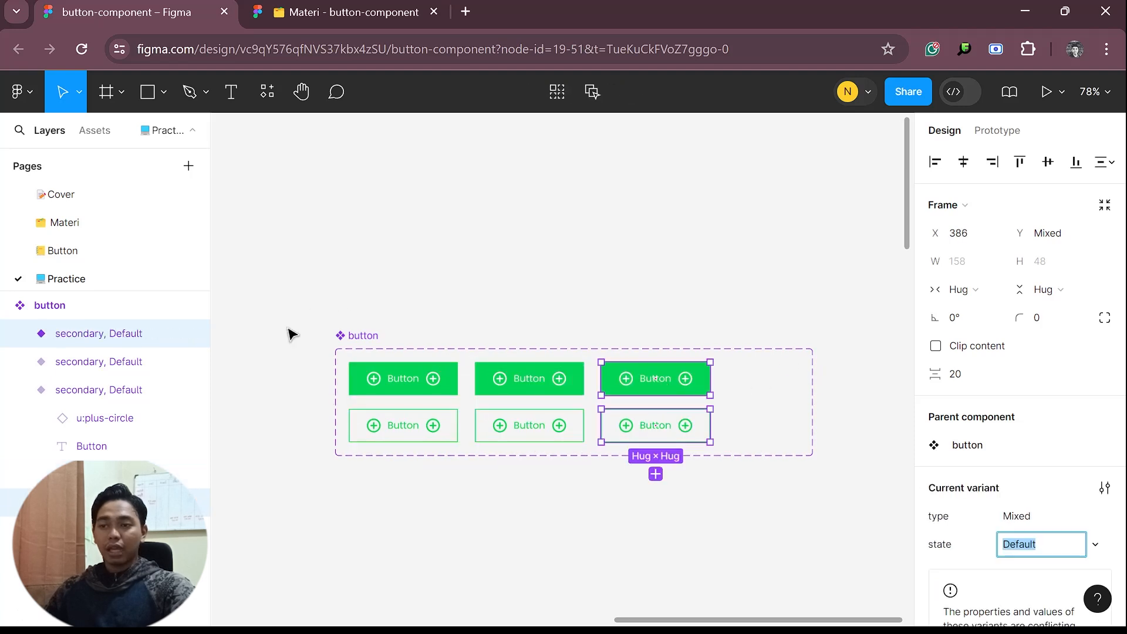
pyautogui.click(345, 336)
pyautogui.moveTo(813, 431); pyautogui.dragTo(722, 432)
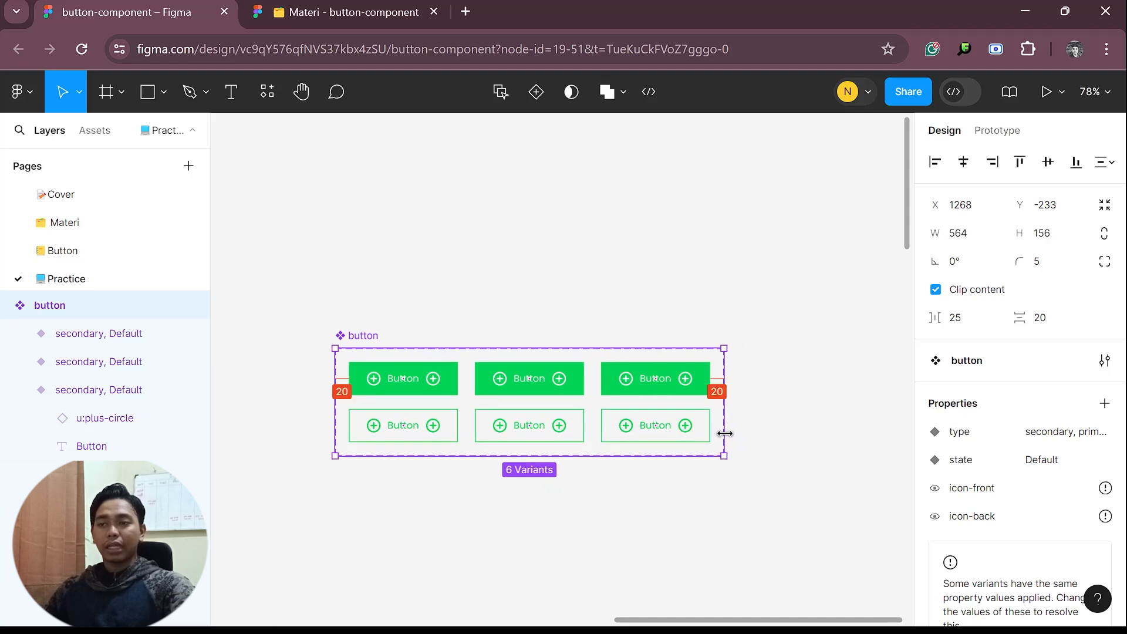
# Change the fill of the middle primary variant to dark green 005E26
pyautogui.click(509, 379)
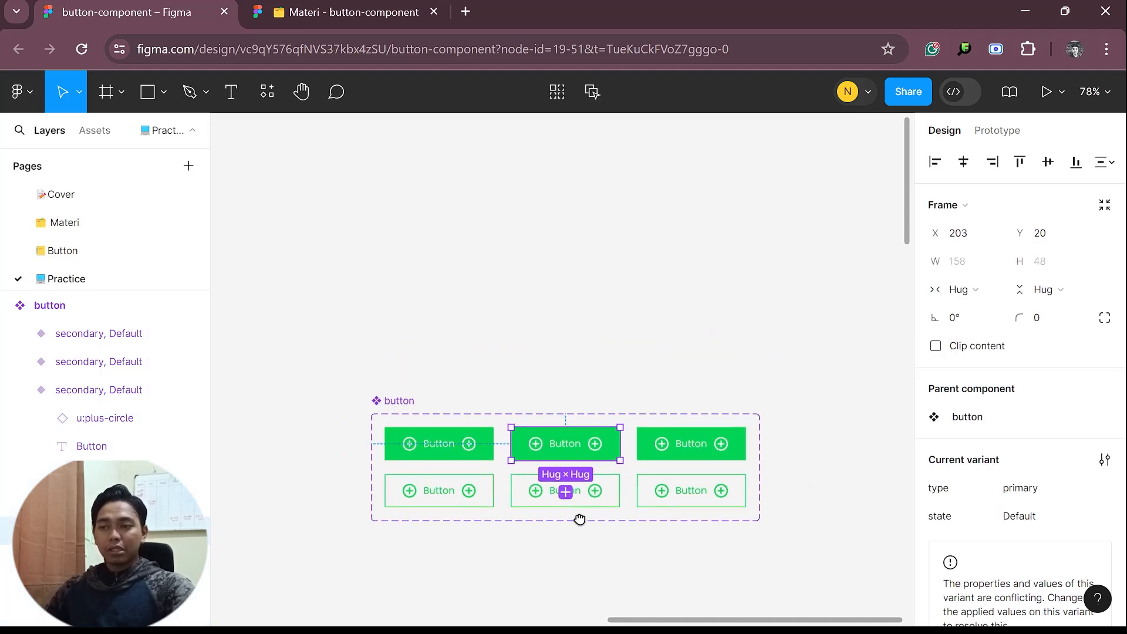
pyautogui.scroll(5, 581, 487)
pyautogui.scroll(-2, 614, 430)
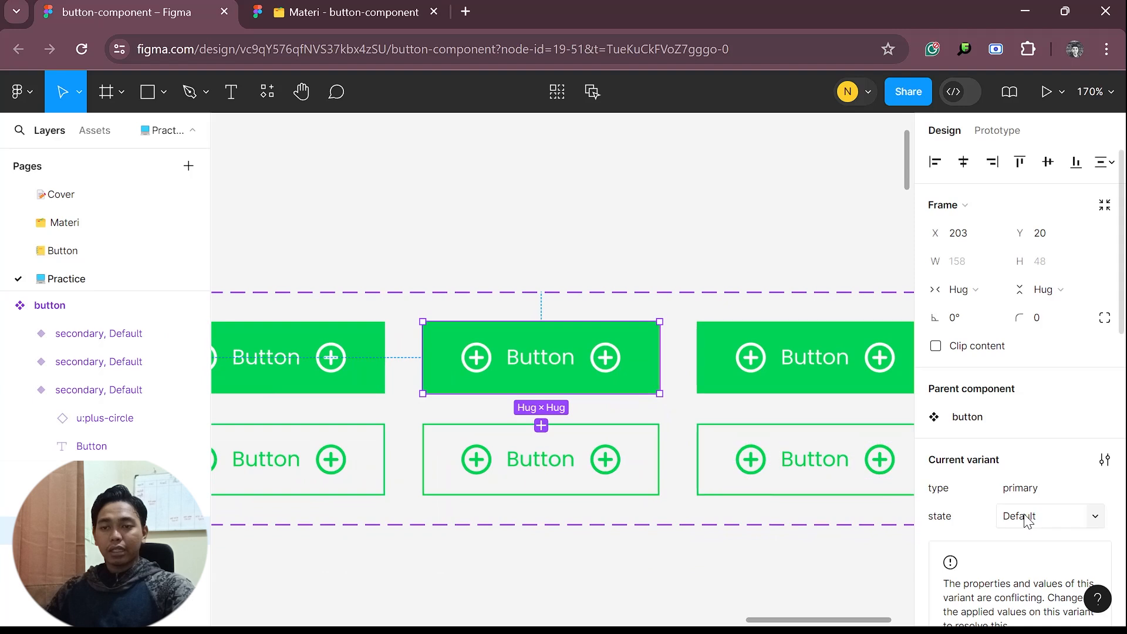
pyautogui.scroll(-10, 1013, 514)
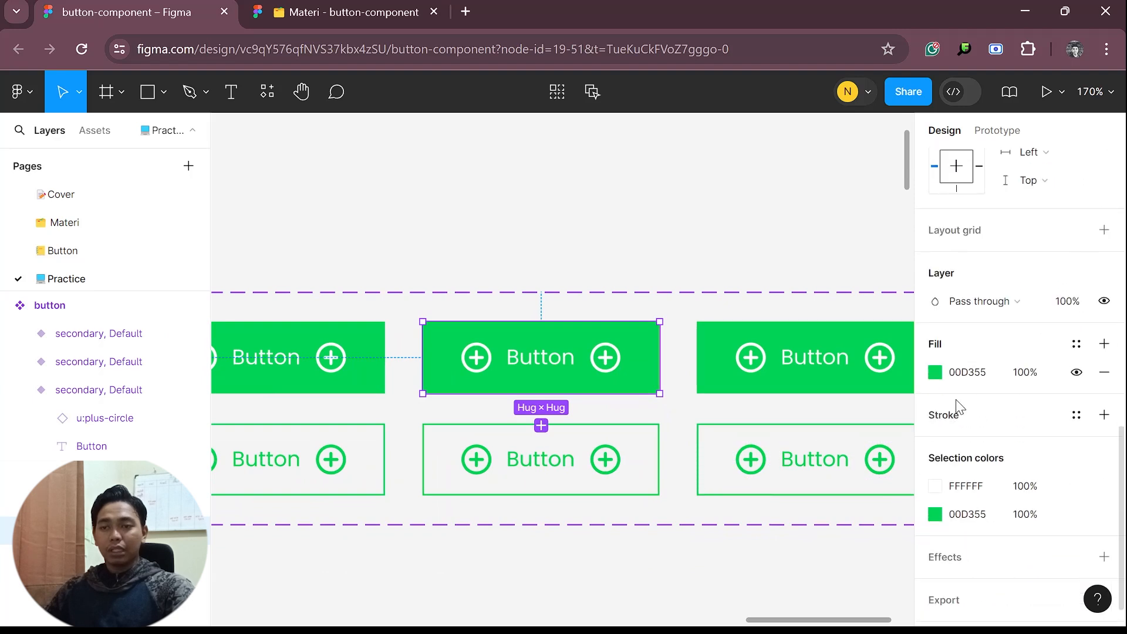
pyautogui.click(931, 373)
pyautogui.press('Escape')
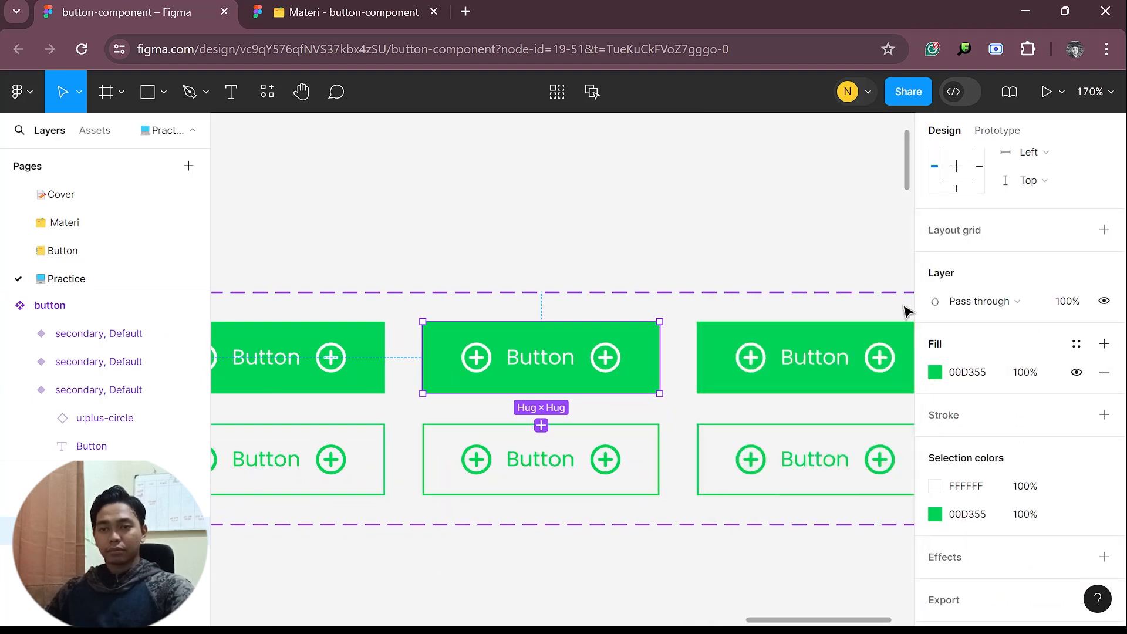
pyautogui.click(935, 374)
pyautogui.moveTo(861, 229); pyautogui.dragTo(914, 314)
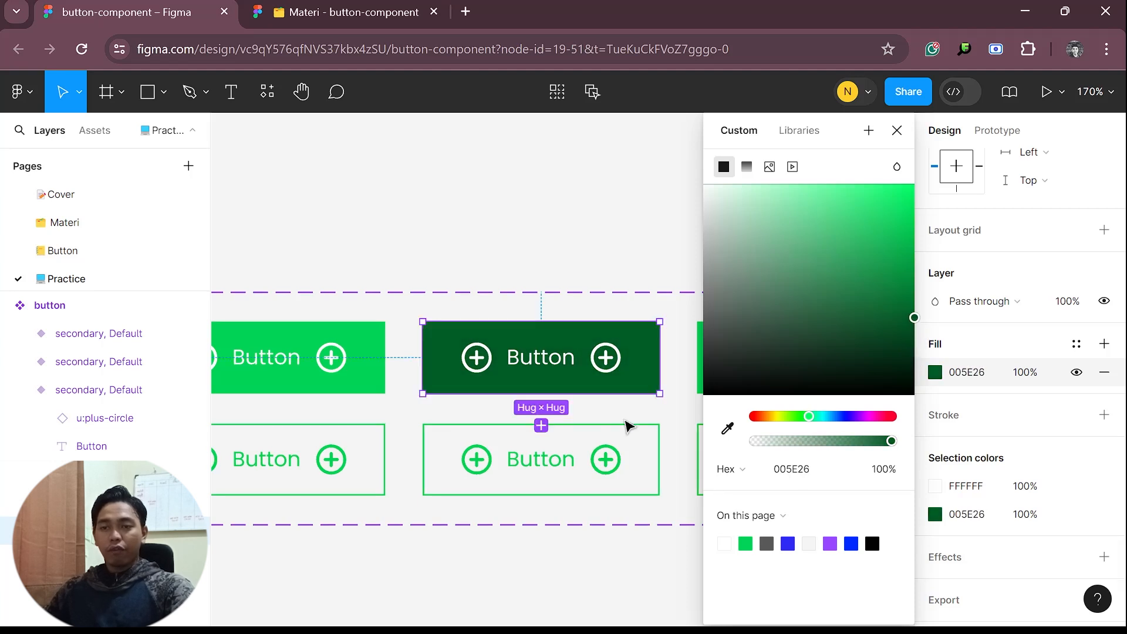
# Add a pale green CCFCDF fill to the middle outlined variant
pyautogui.click(599, 455)
pyautogui.click(1104, 344)
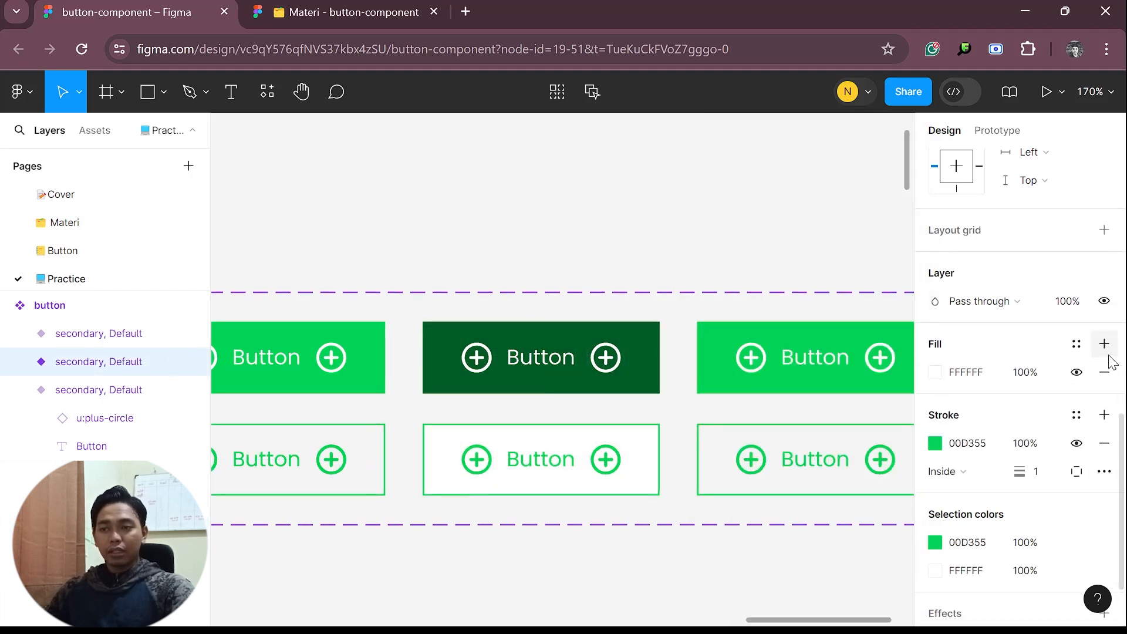
pyautogui.click(933, 372)
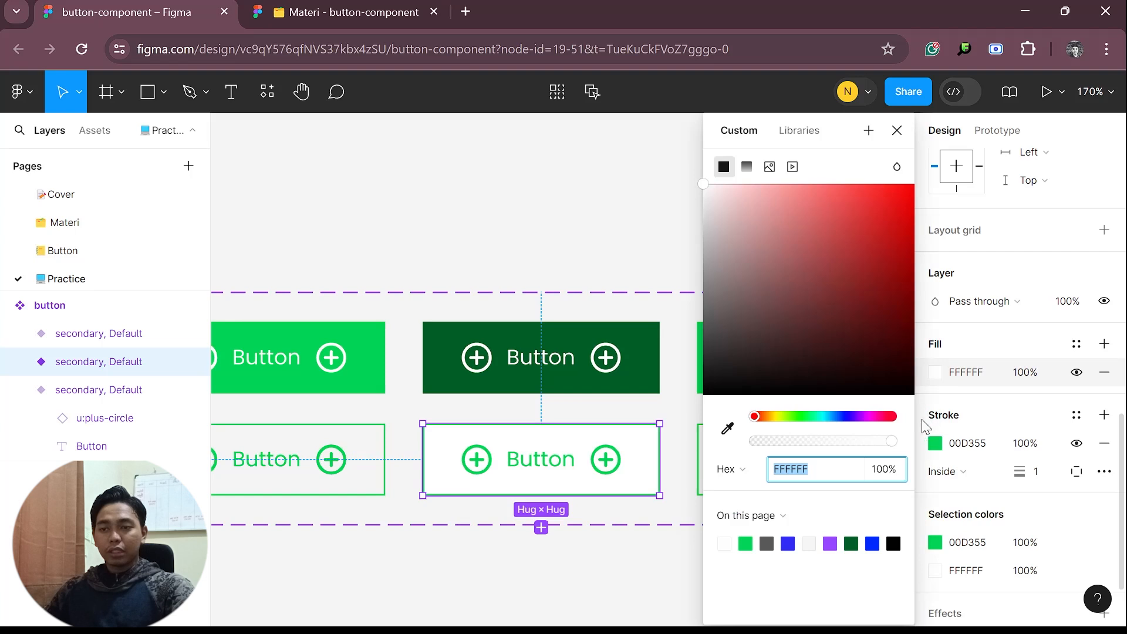
pyautogui.click(746, 544)
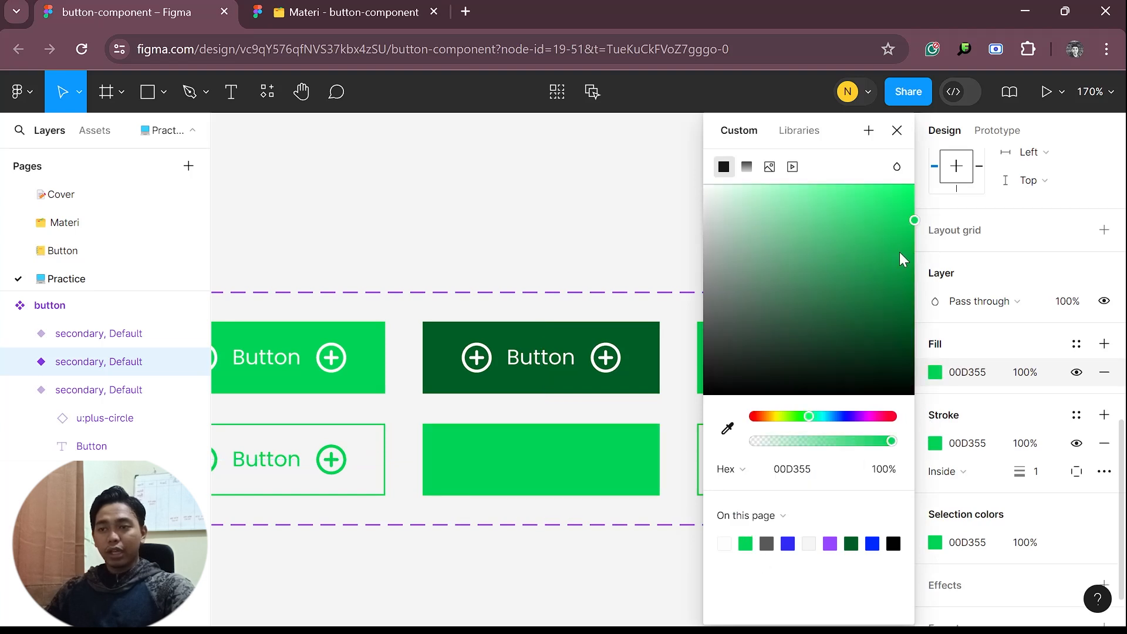
pyautogui.moveTo(889, 199); pyautogui.dragTo(743, 193)
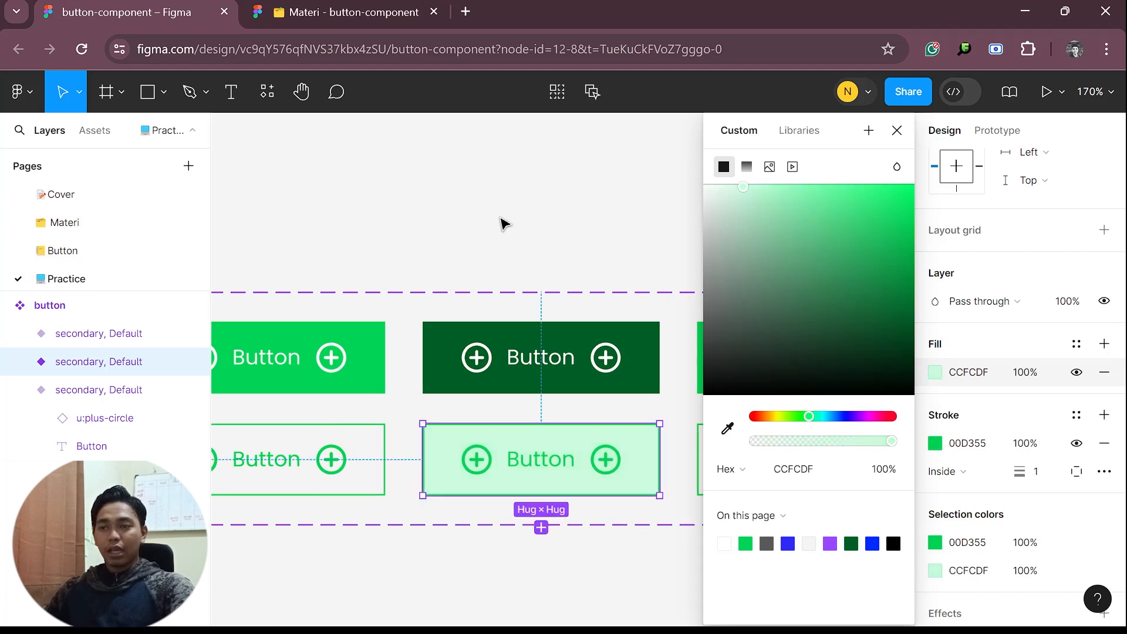
pyautogui.click(502, 224)
# Change the fill of the third-column primary variant to light green B4FFD2 and copy its hex code
pyautogui.scroll(-3, 558, 319)
pyautogui.moveTo(704, 360); pyautogui.dragTo(596, 374)
pyautogui.click(653, 371)
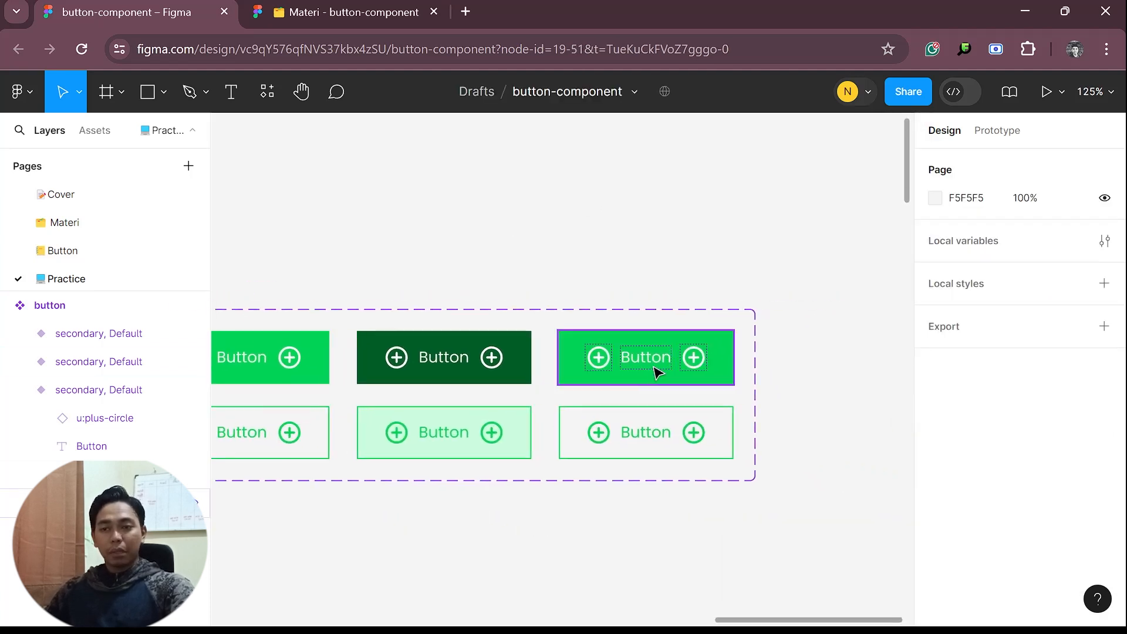
pyautogui.scroll(-5, 1082, 470)
pyautogui.scroll(-3, 1082, 457)
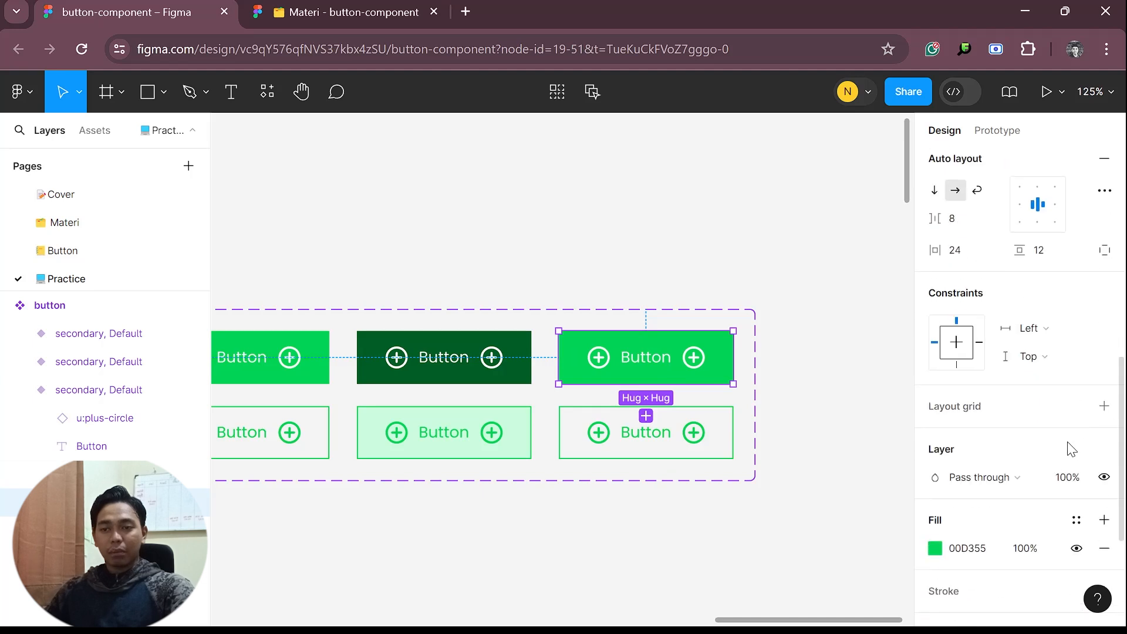
pyautogui.click(935, 548)
pyautogui.moveTo(914, 221); pyautogui.dragTo(764, 183)
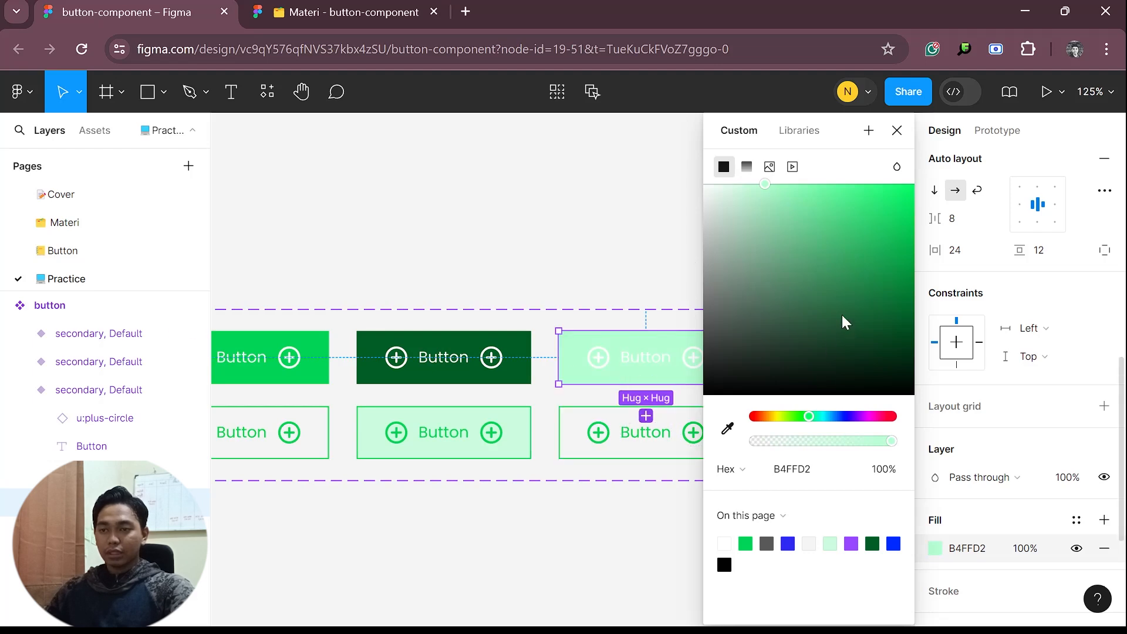
pyautogui.click(815, 470)
pyautogui.hotkey('ctrl', 'c')
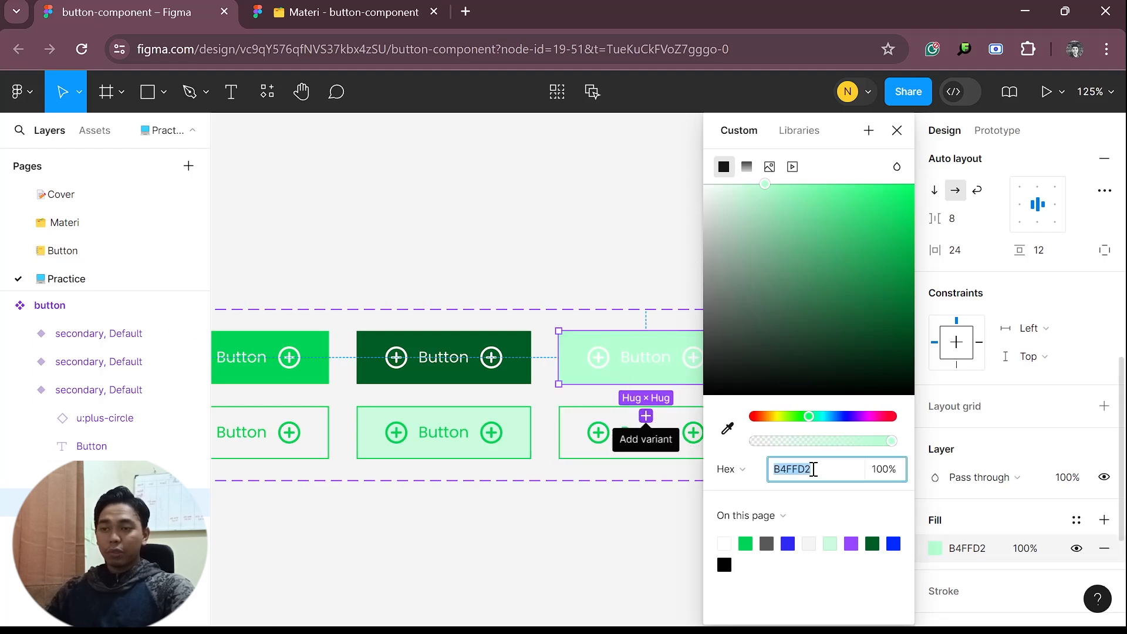
pyautogui.click(629, 511)
# Set the stroke of the third-column outlined variant to the copied colour B4FFD2
pyautogui.click(637, 453)
pyautogui.scroll(-5, 957, 512)
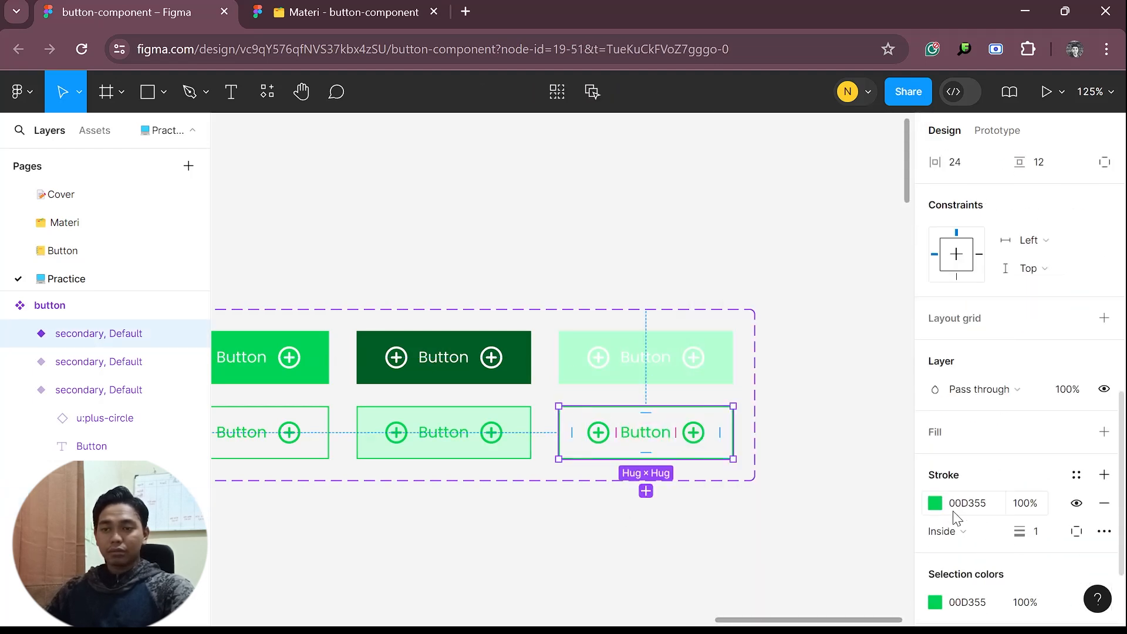
pyautogui.click(935, 504)
pyautogui.hotkey('ctrl', 'v')
pyautogui.click(660, 547)
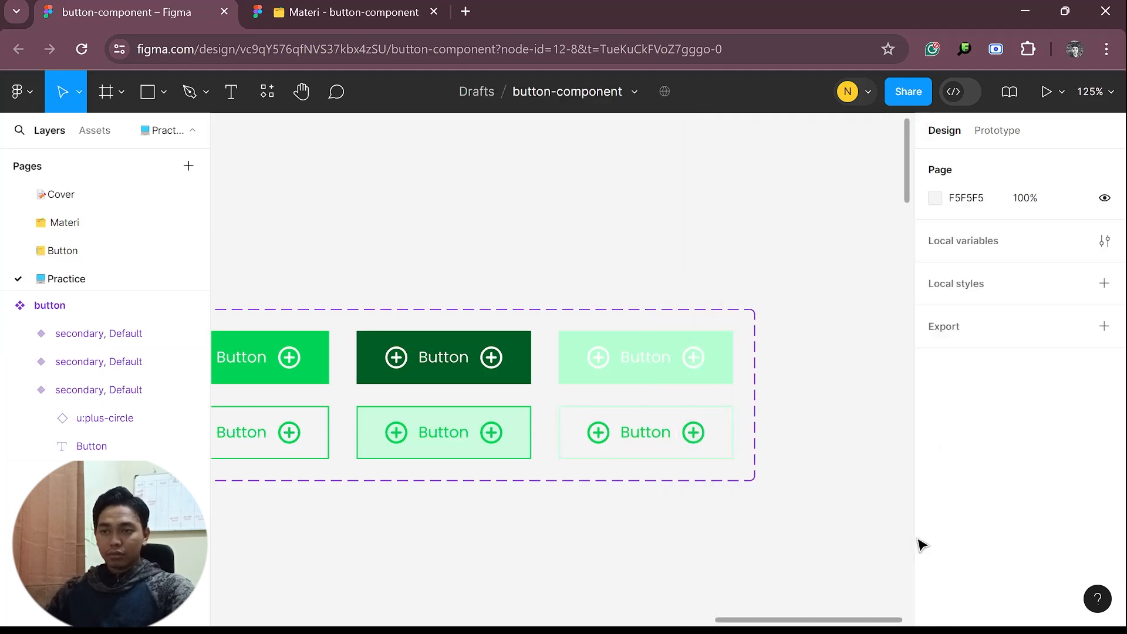
# Recolour the icons and Button label in the third-column outlined variant with B4FFD2
pyautogui.click(730, 439)
pyautogui.scroll(-10, 960, 468)
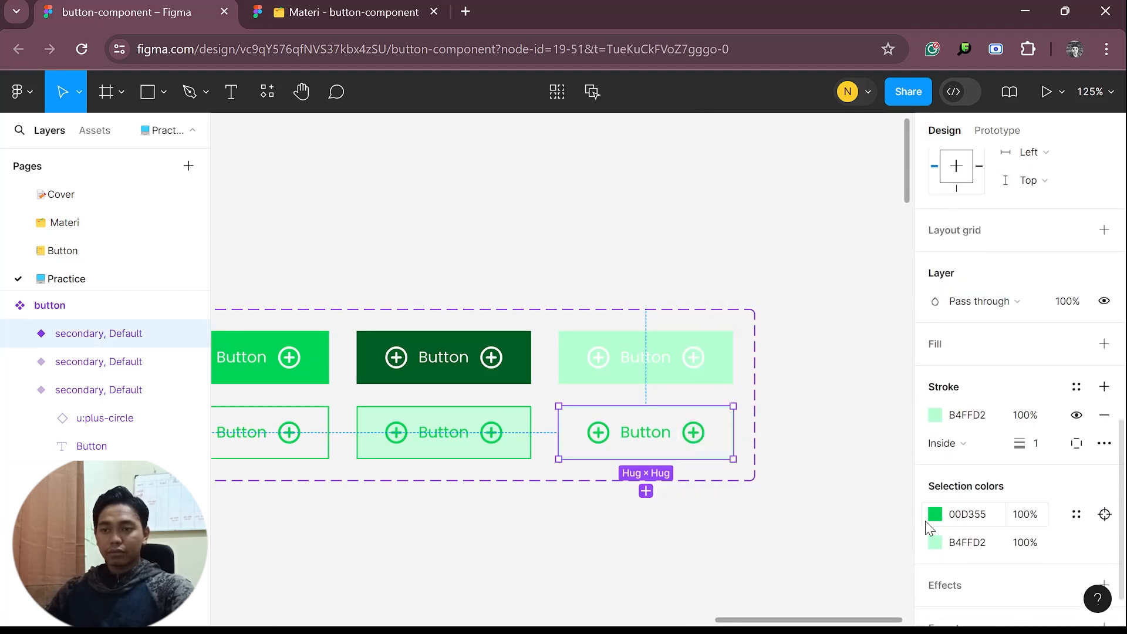
pyautogui.click(935, 514)
pyautogui.hotkey('ctrl', 'v')
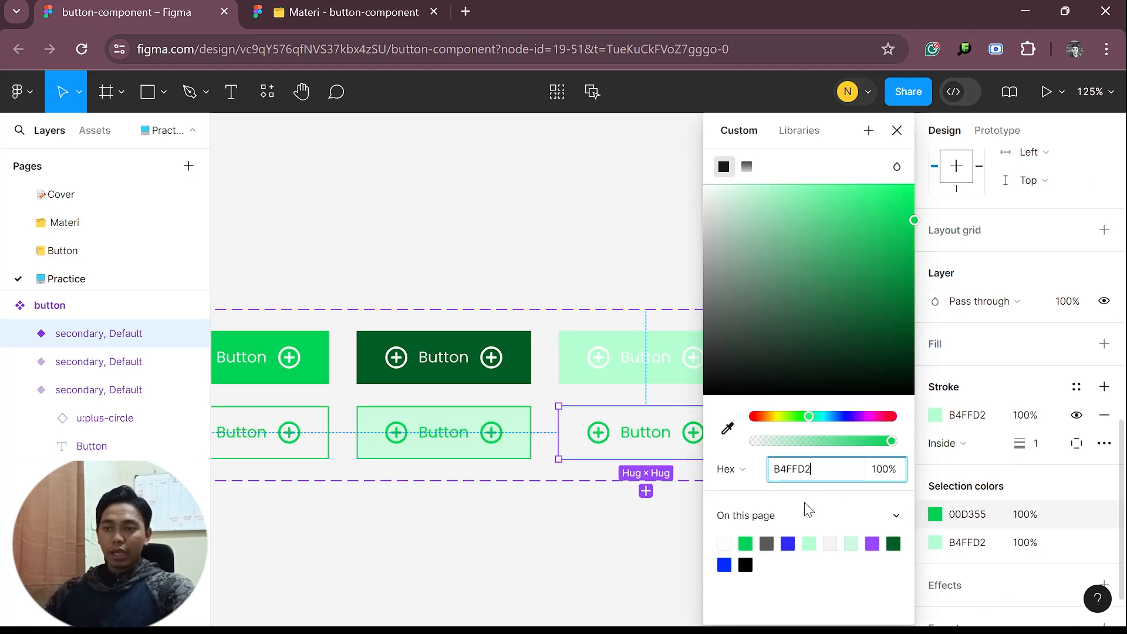
pyautogui.click(596, 558)
pyautogui.hscroll(-5, 616, 510)
pyautogui.scroll(-2, 733, 514)
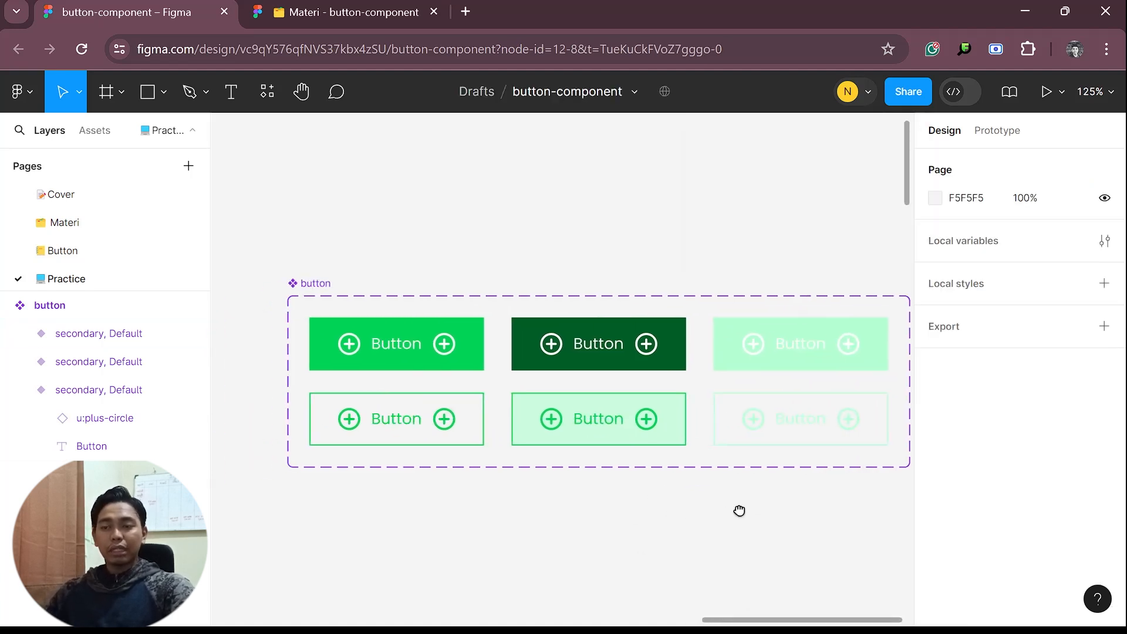
pyautogui.scroll(-3, 734, 519)
pyautogui.moveTo(755, 525); pyautogui.dragTo(692, 539)
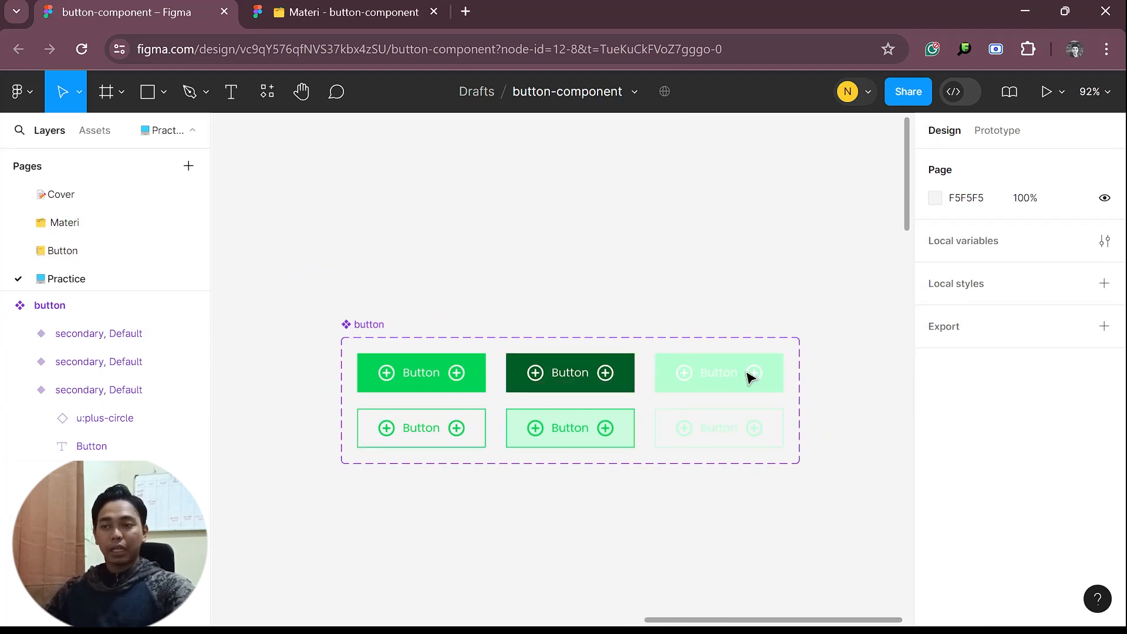
# Set the state of the dark green primary variant to hover
pyautogui.click(450, 389)
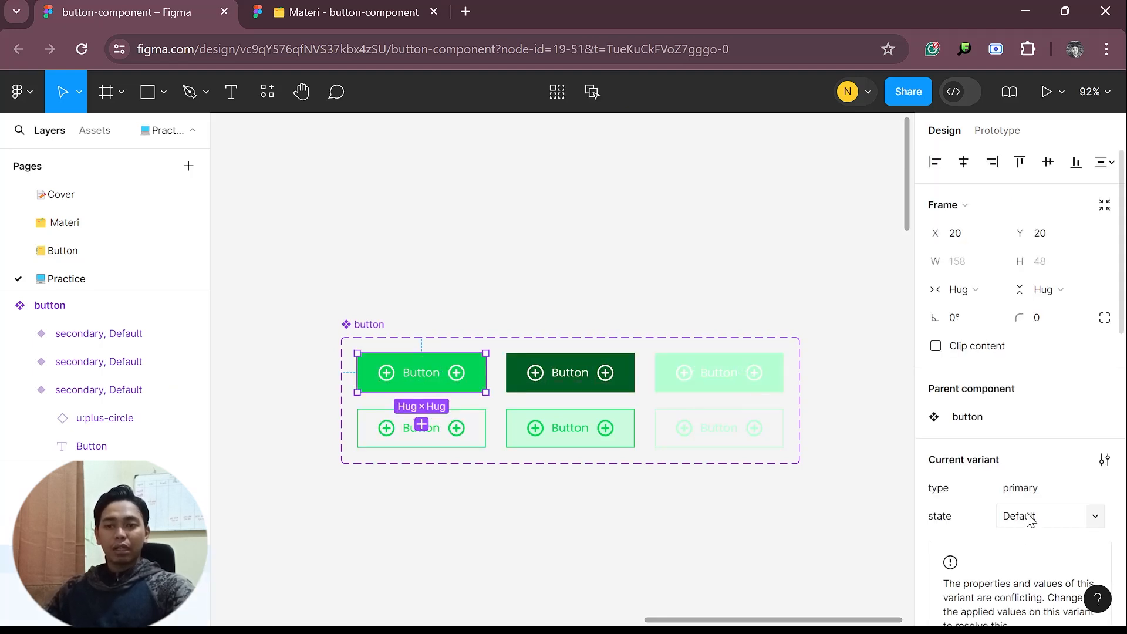
pyautogui.click(453, 428)
pyautogui.click(564, 370)
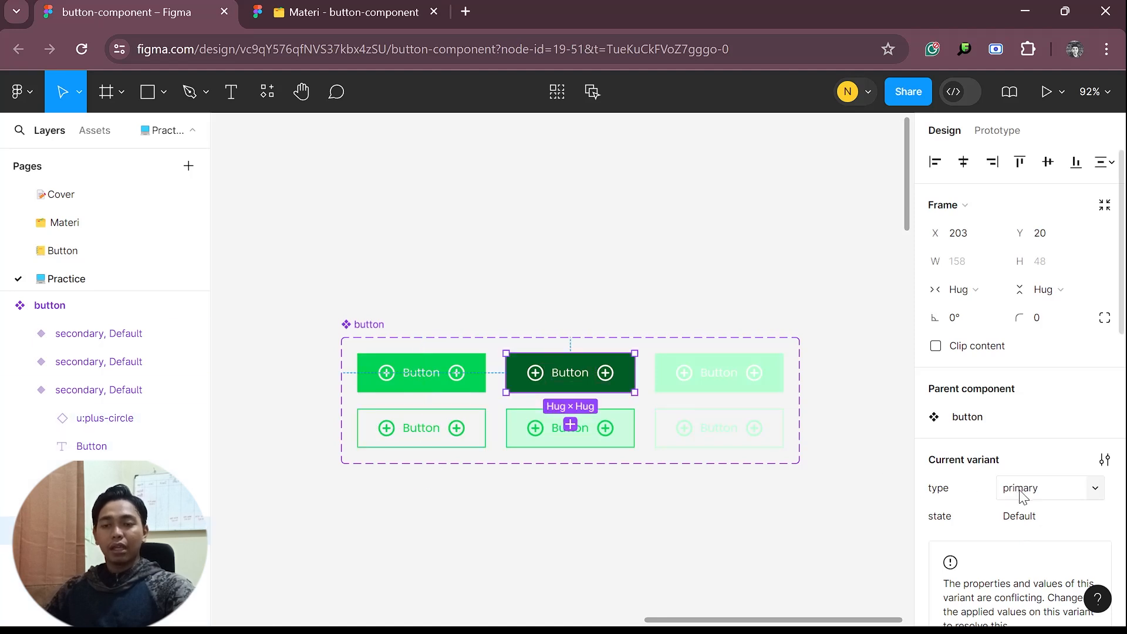
pyautogui.click(1033, 520)
pyautogui.write('hover')
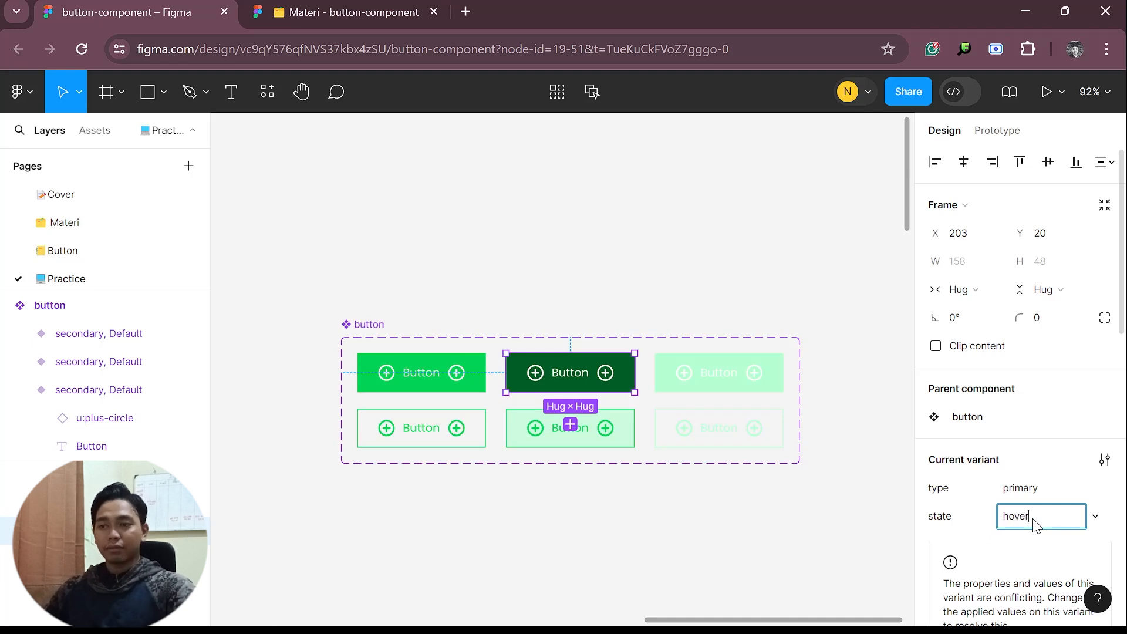
pyautogui.press('Return')
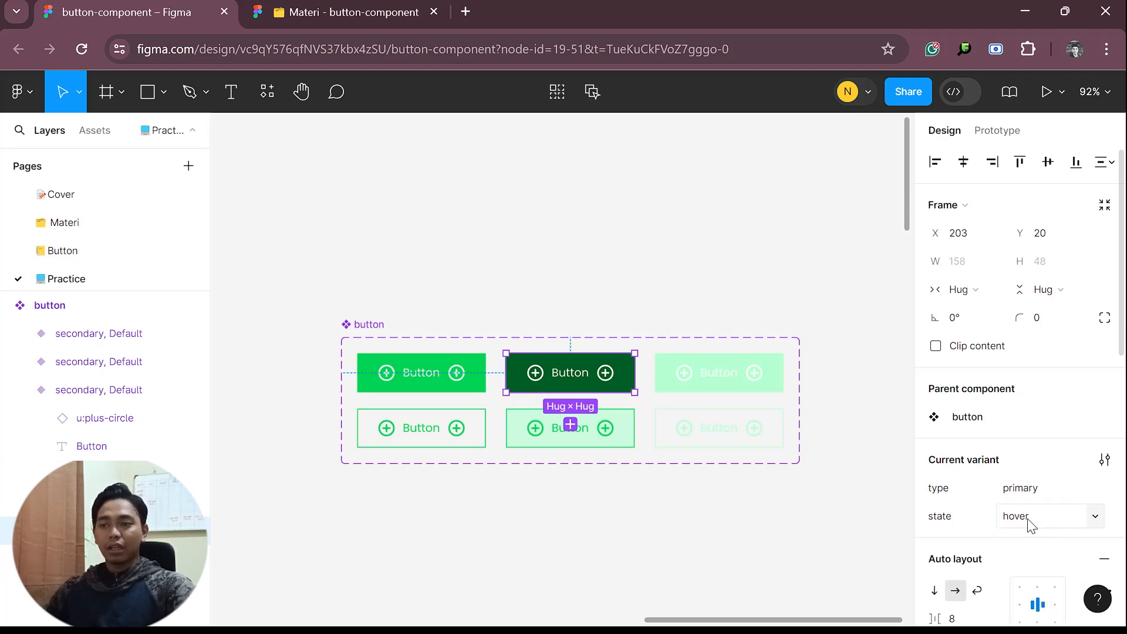
pyautogui.hotkey('ctrl', 'd')
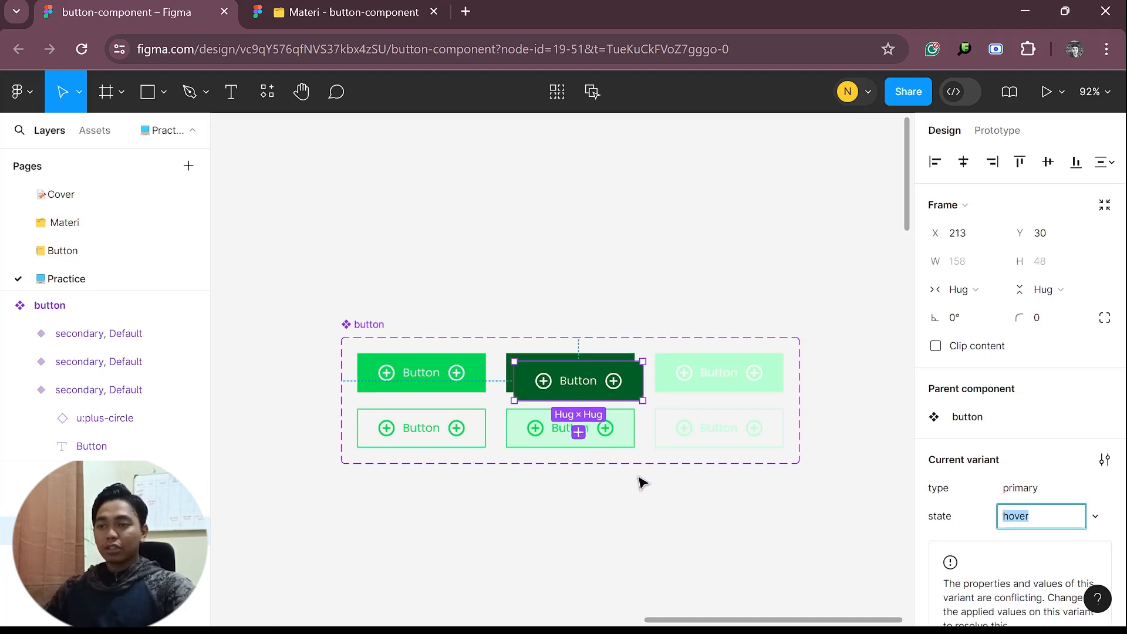
pyautogui.hotkey('ctrl', 'z')
# Set the state of the pale green secondary variant to hover
pyautogui.click(604, 432)
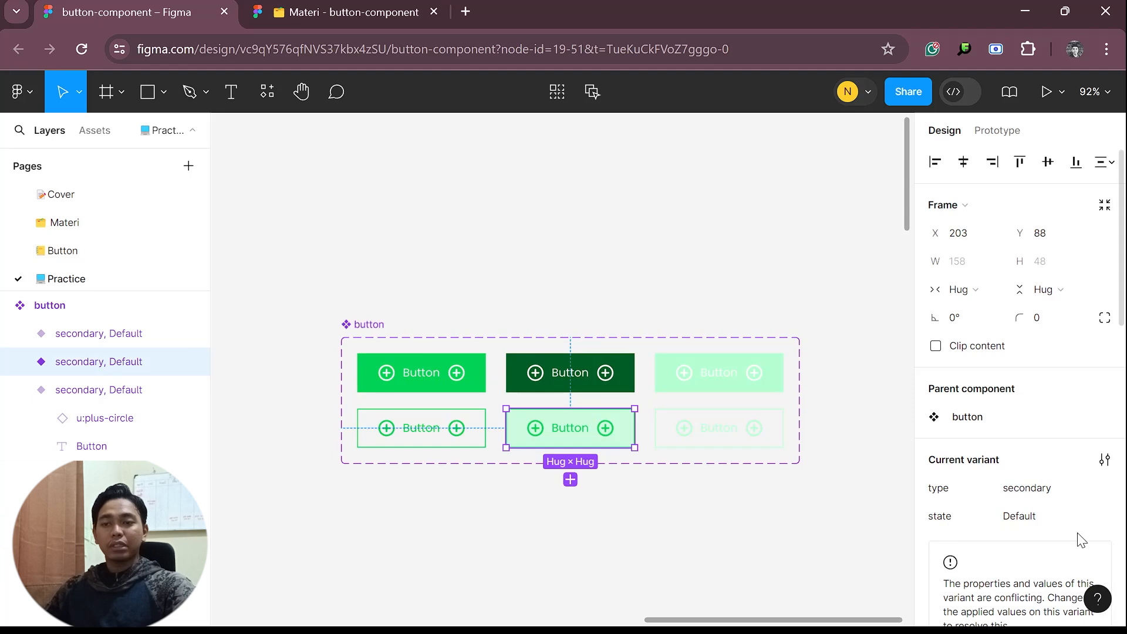
pyautogui.click(1055, 522)
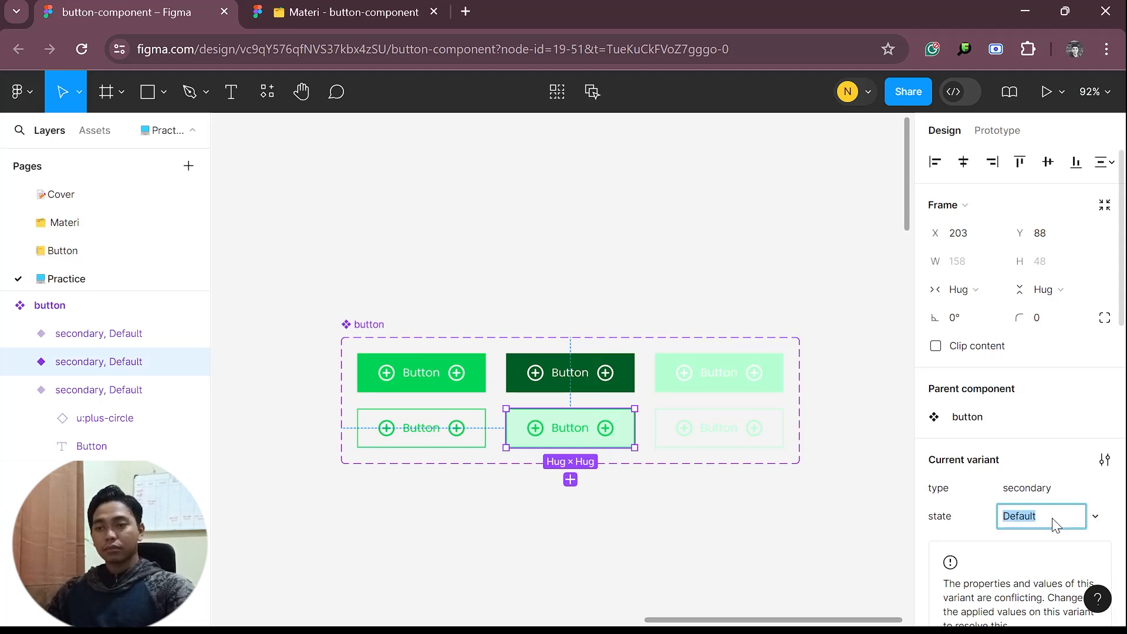
pyautogui.write('hover')
pyautogui.press('Return')
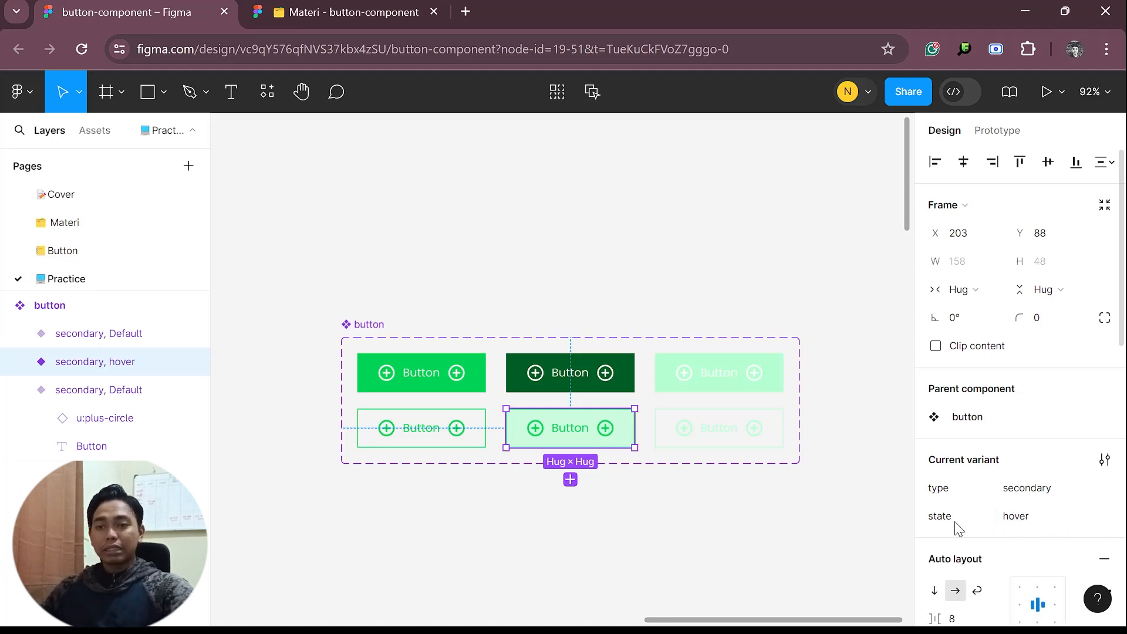
# Set the state of the light green primary variant in the third column to disabled
pyautogui.click(719, 376)
pyautogui.click(1040, 516)
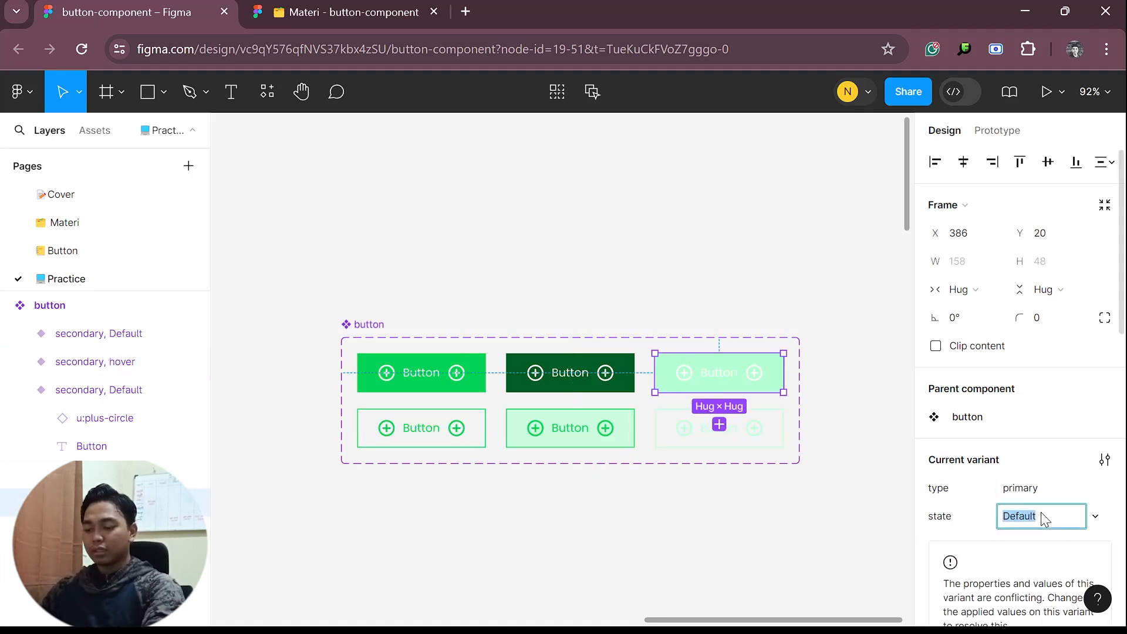
pyautogui.write('disa')
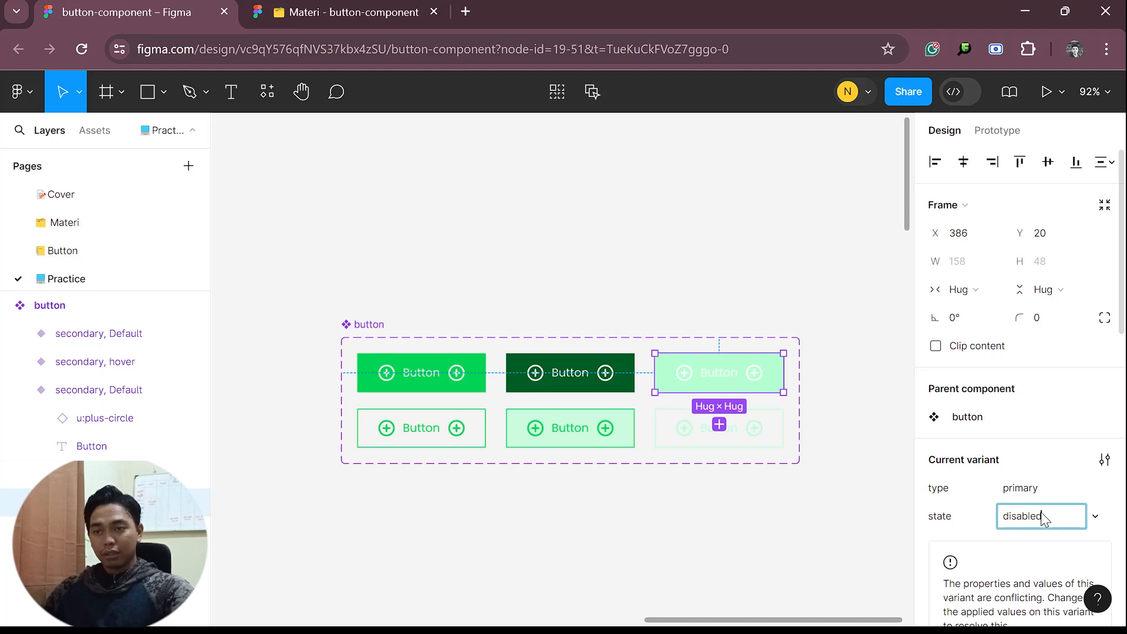
pyautogui.write('bled')
pyautogui.press('Return')
# Set the state of the faint outlined secondary variant in the third column to disabled
pyautogui.click(779, 445)
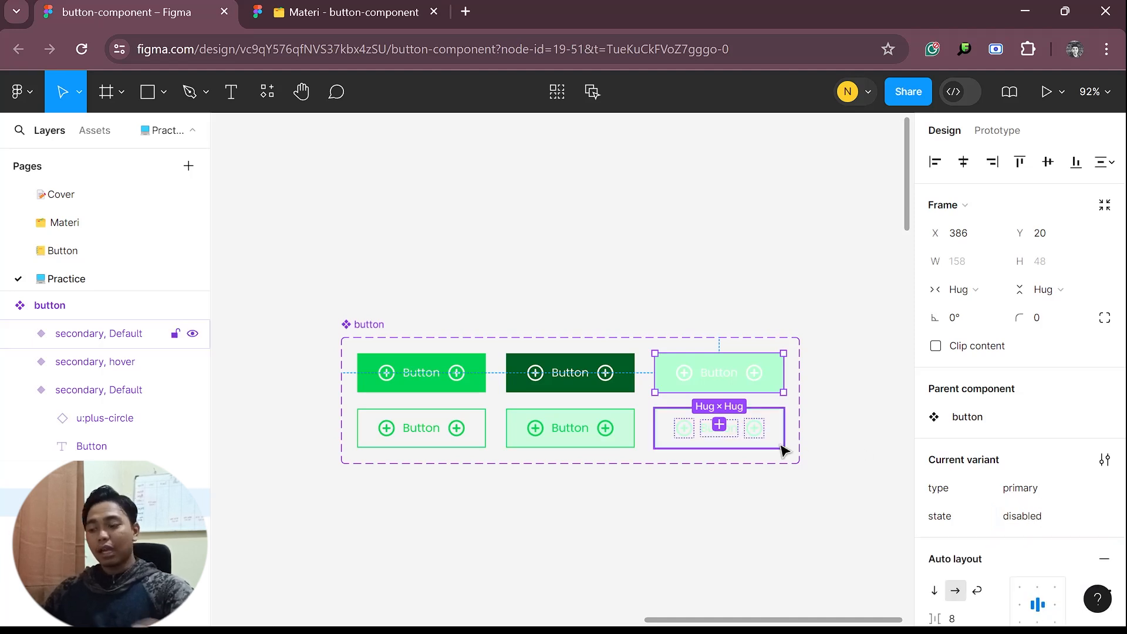
pyautogui.click(1064, 522)
pyautogui.write('di')
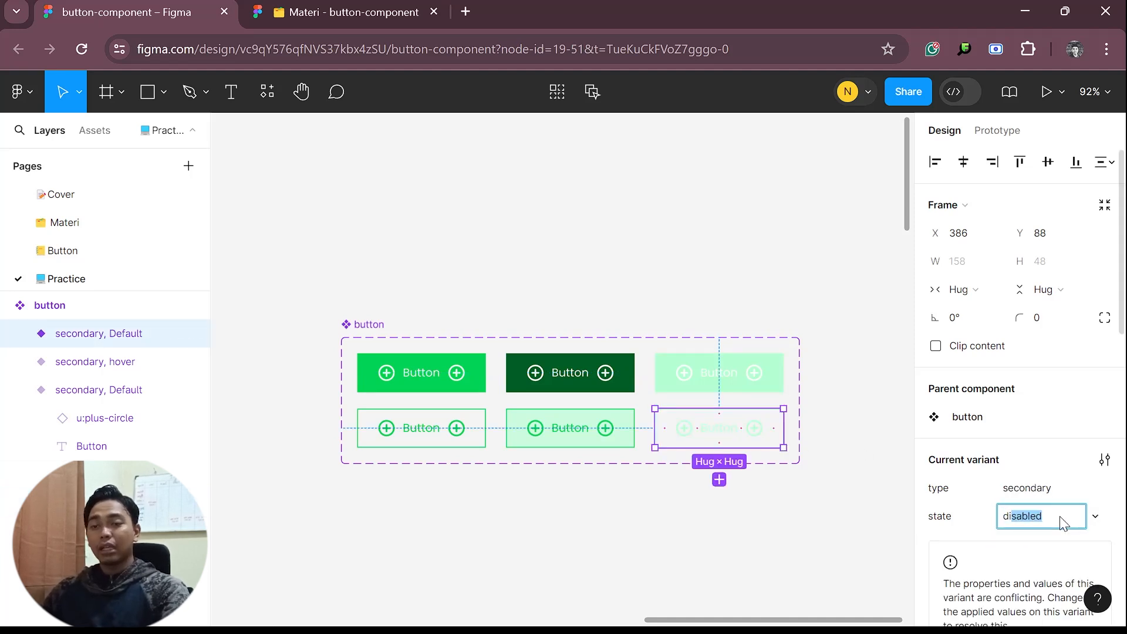
pyautogui.press('Return')
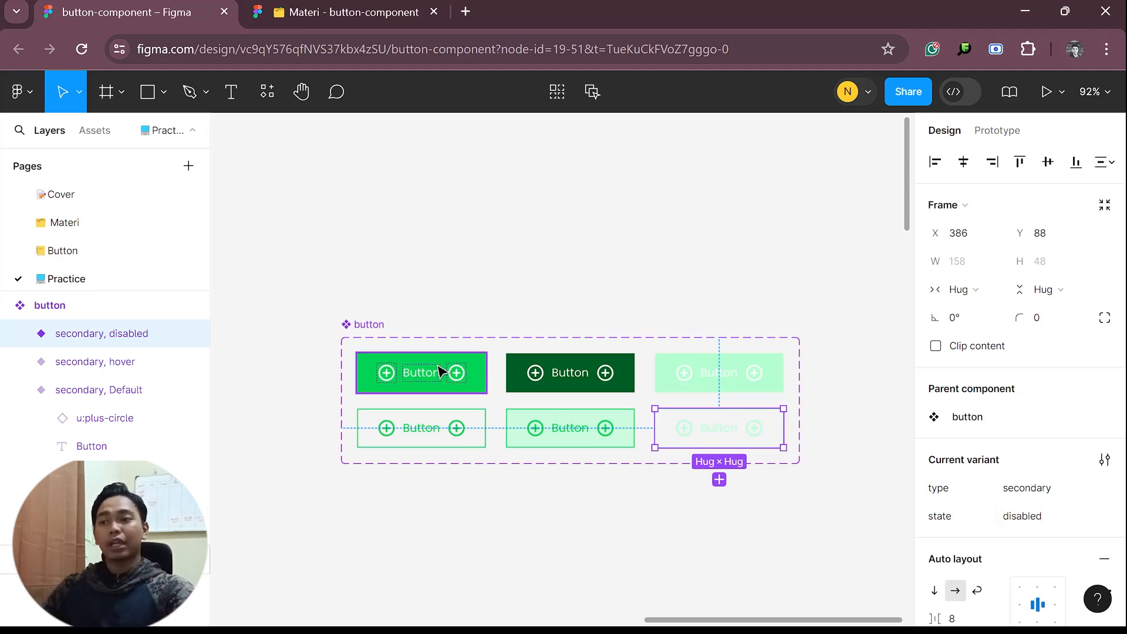
pyautogui.scroll(3, 410, 347)
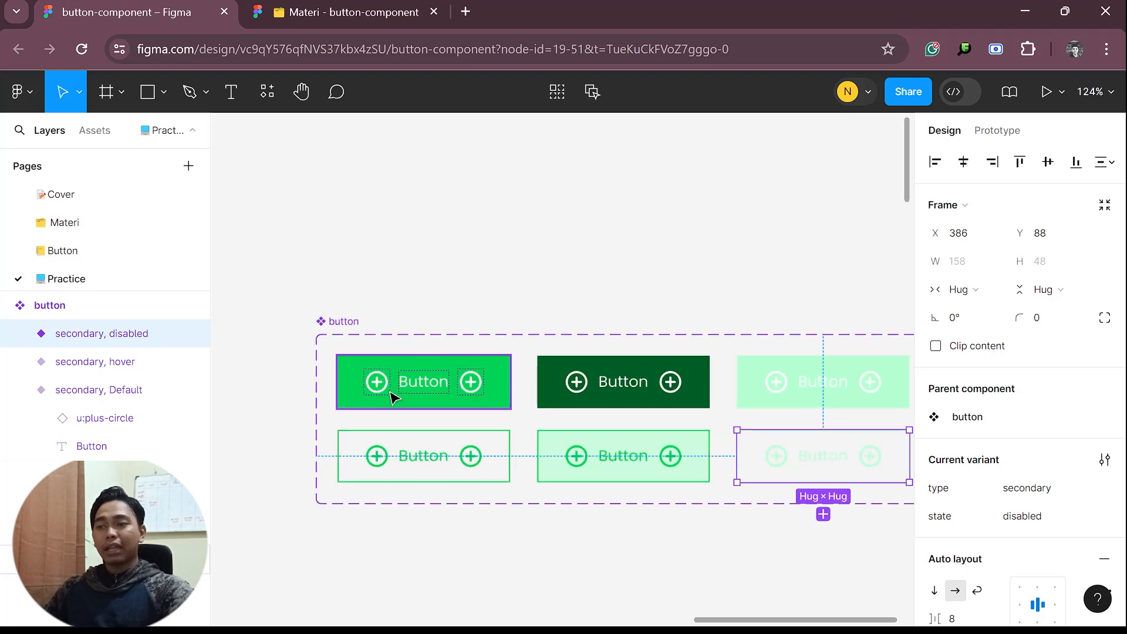
# Link the primary Default variant's leading icon visibility to the icon-front Boolean property and its trailing icon to icon-back
pyautogui.keyDown('ctrl'); pyautogui.click(382, 376); pyautogui.keyUp('ctrl')
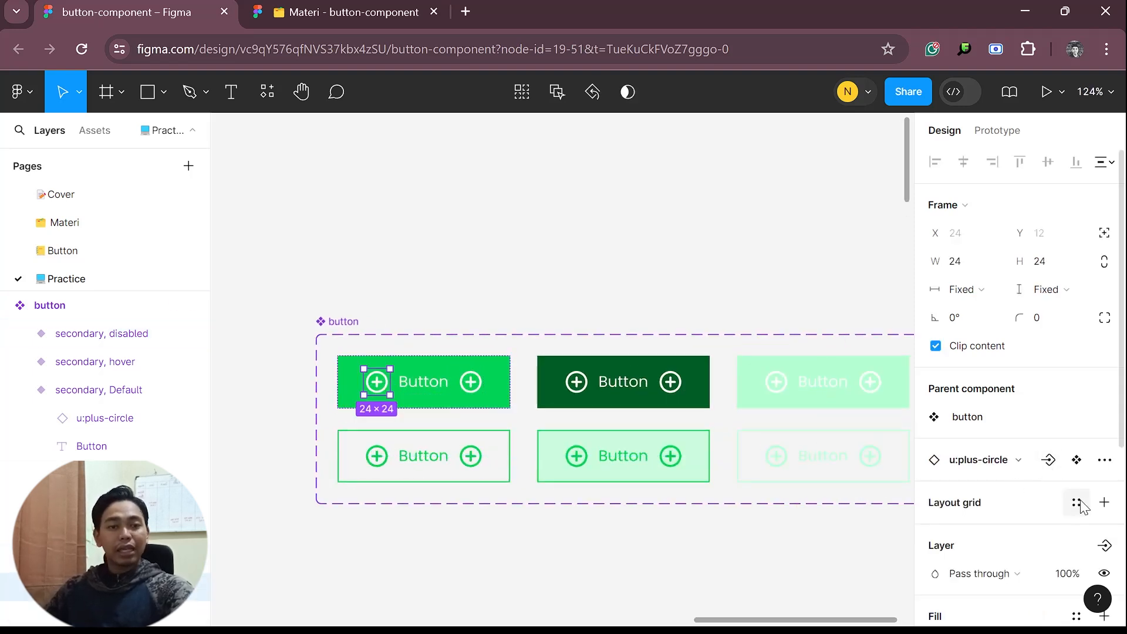
pyautogui.scroll(-3, 1111, 549)
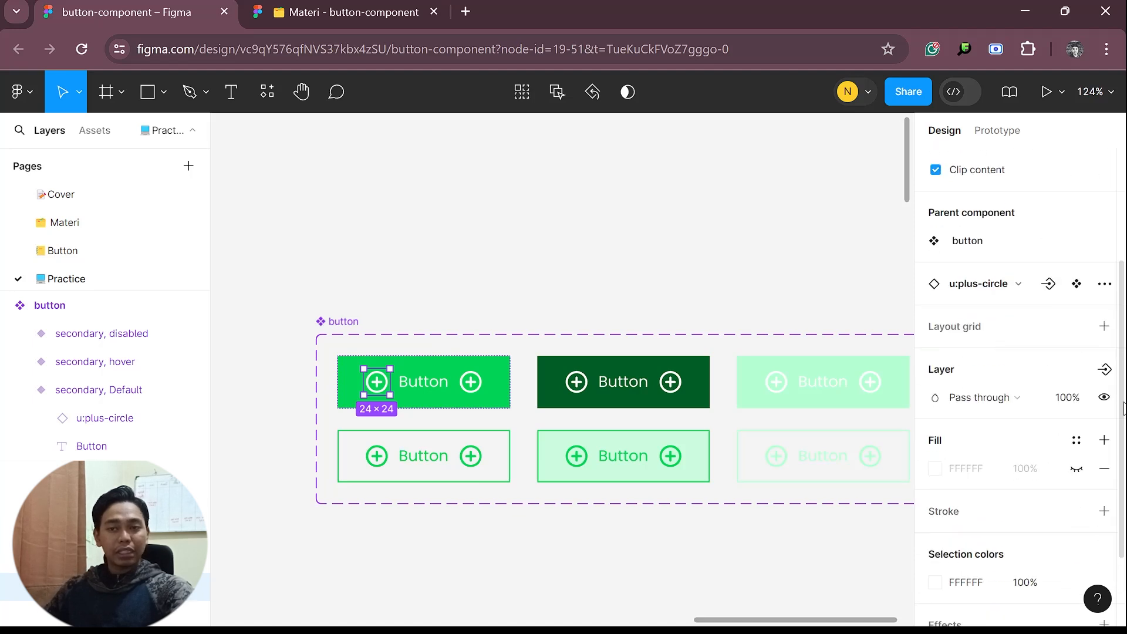
pyautogui.click(1106, 375)
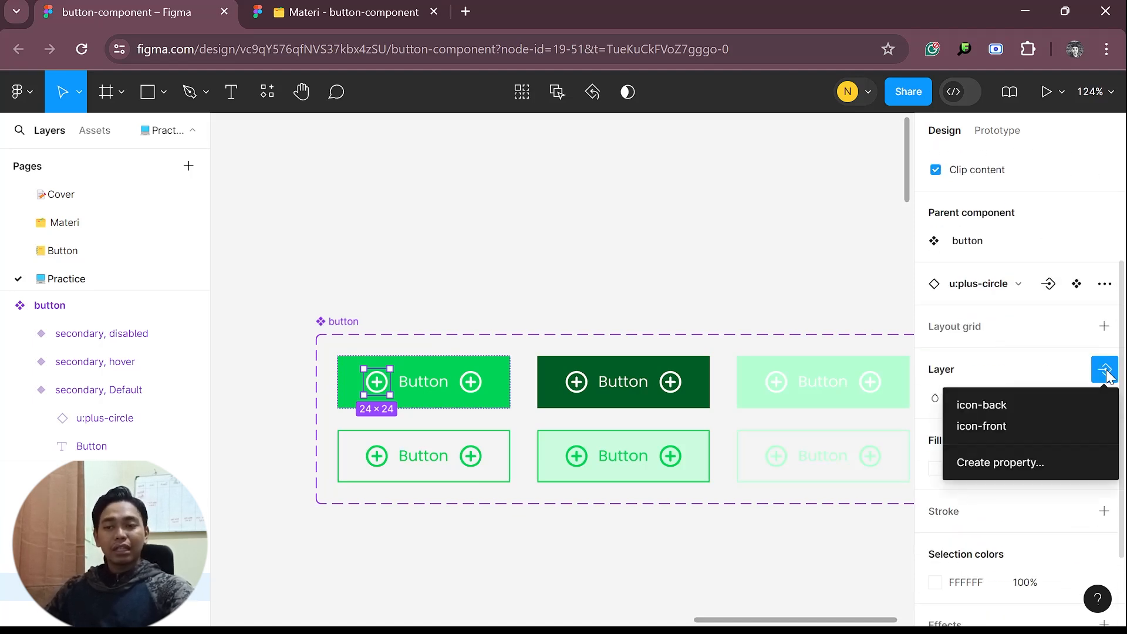
pyautogui.click(1043, 423)
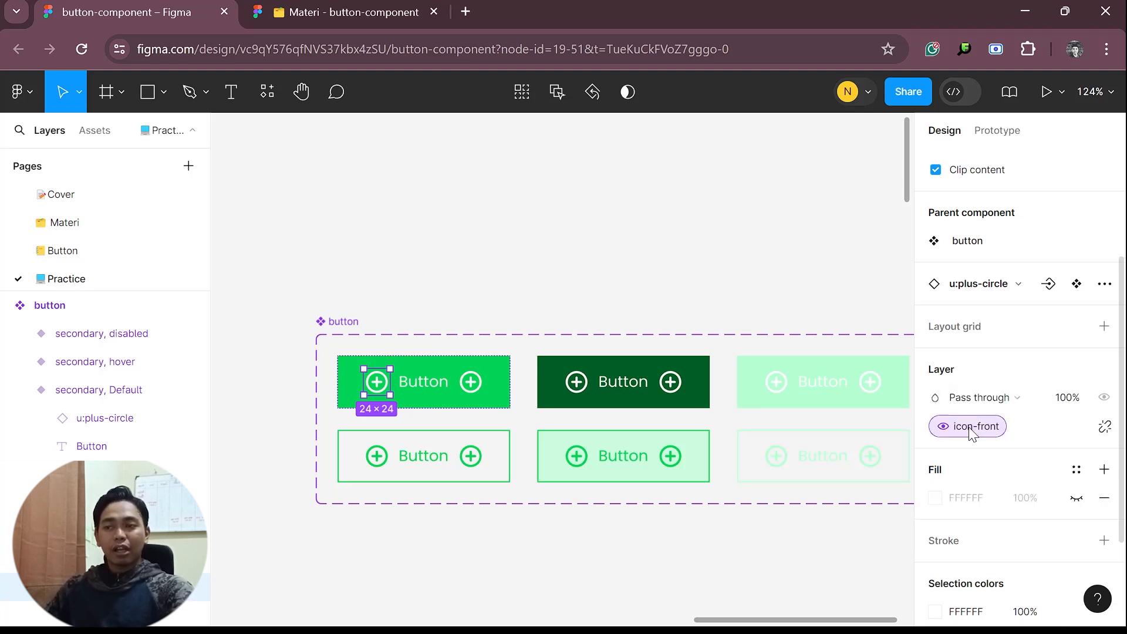
pyautogui.click(470, 380)
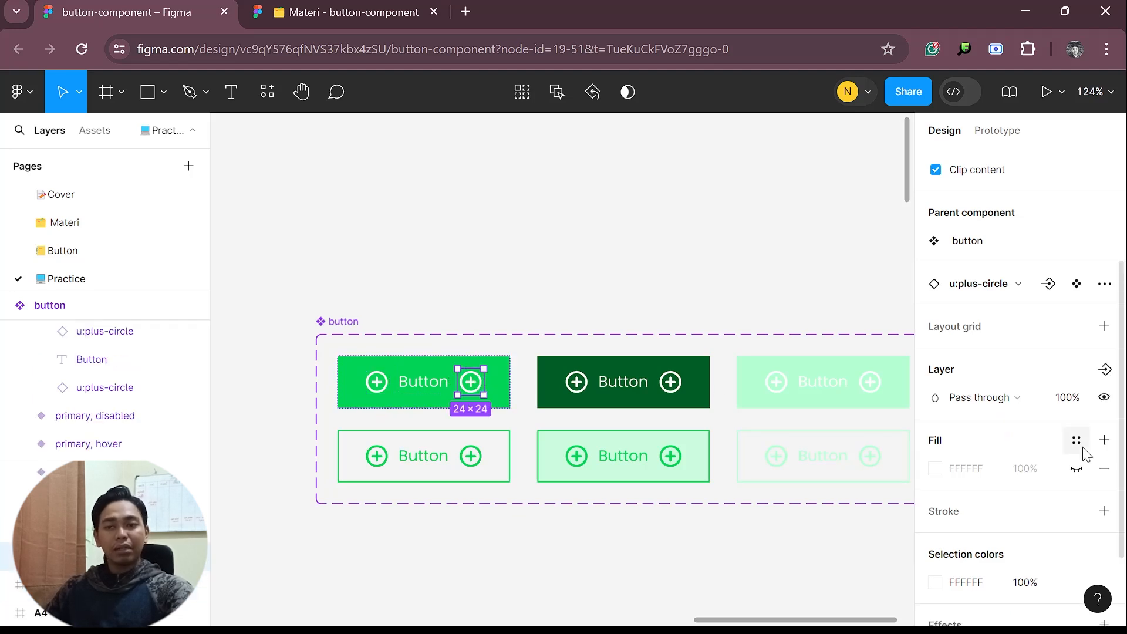
pyautogui.click(1104, 369)
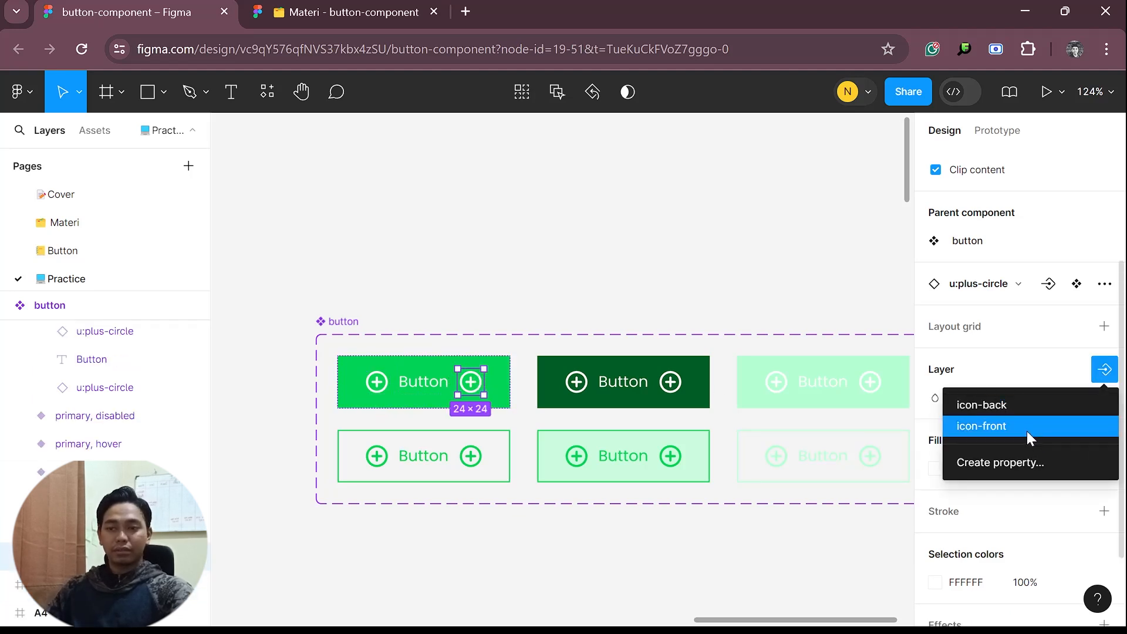
pyautogui.click(1020, 406)
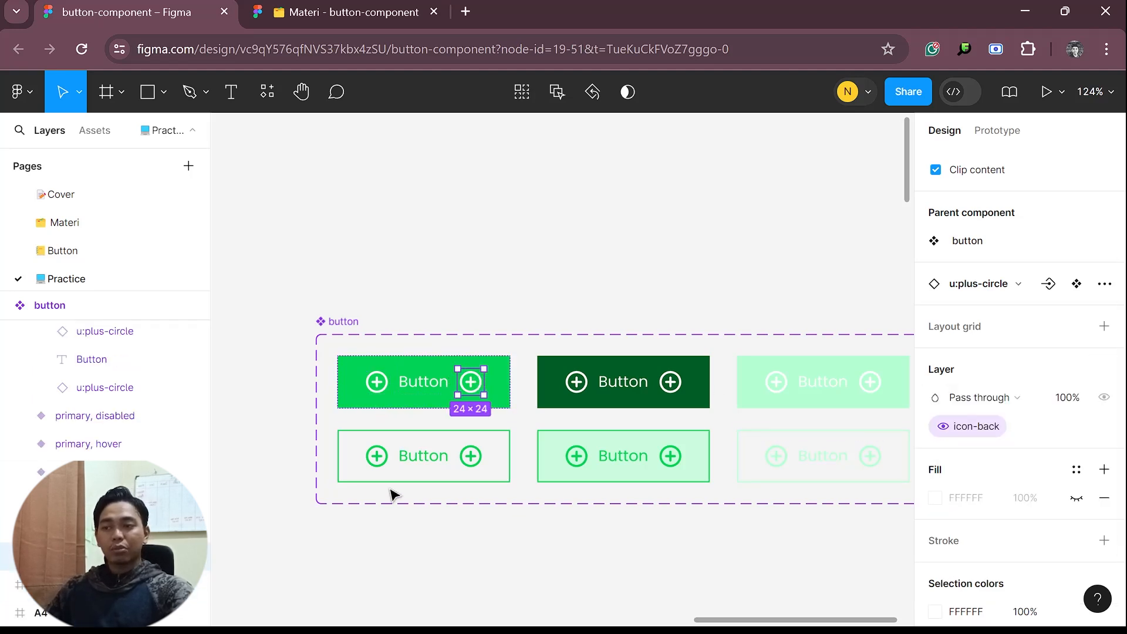
# Link the secondary Default variant's leading icon visibility to the icon-front property and its trailing icon to icon-back
pyautogui.click(378, 457)
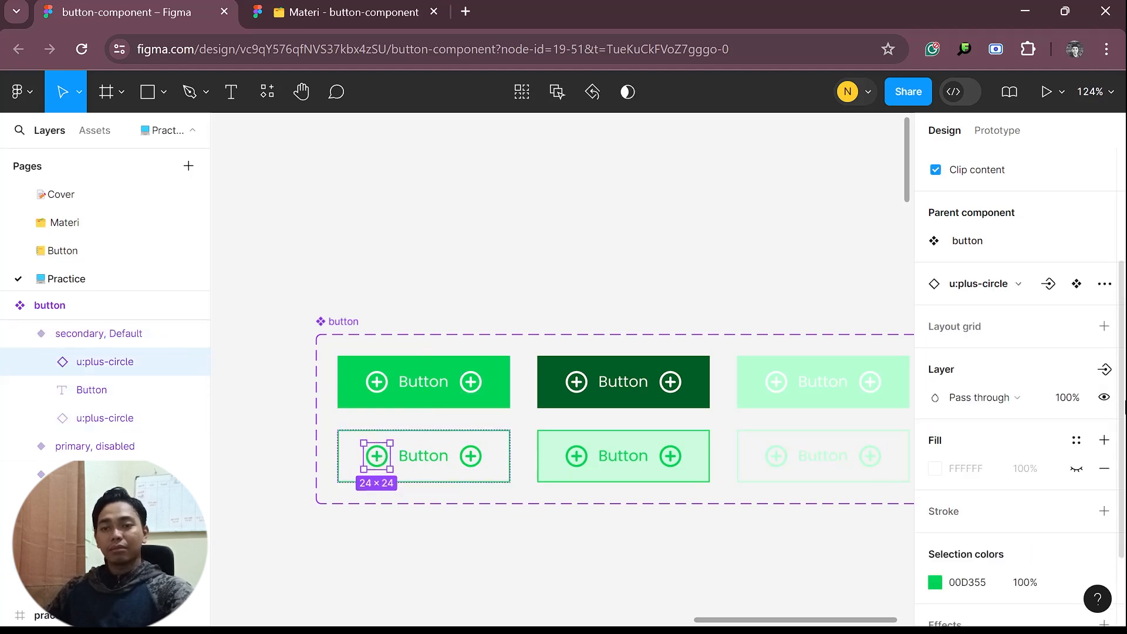
pyautogui.click(1104, 369)
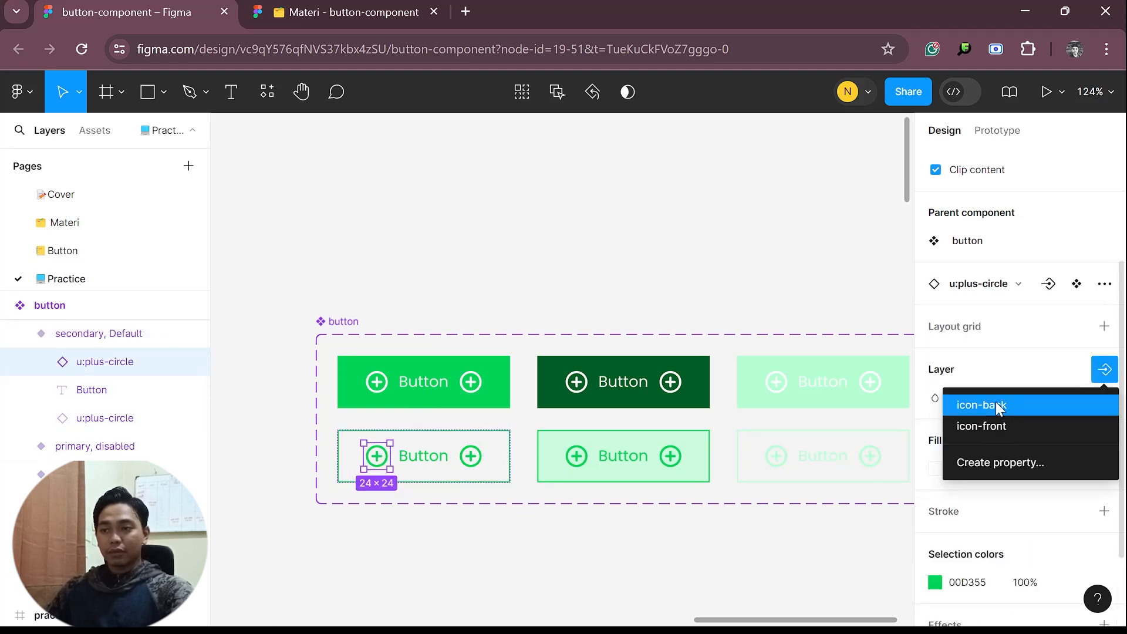
pyautogui.click(995, 425)
pyautogui.click(471, 456)
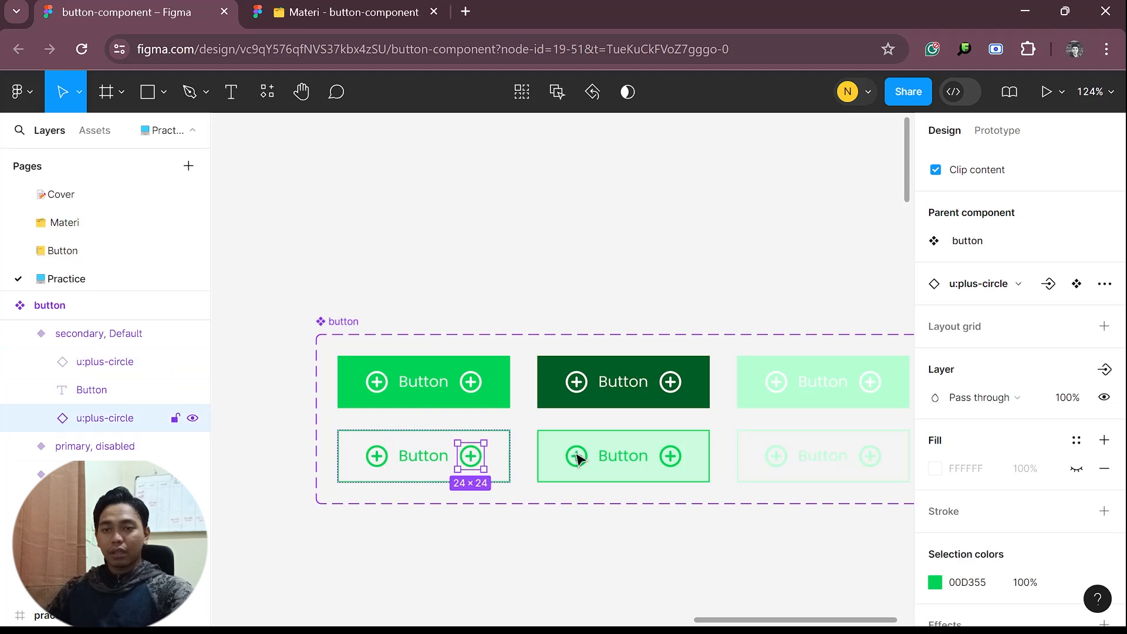
pyautogui.click(1104, 369)
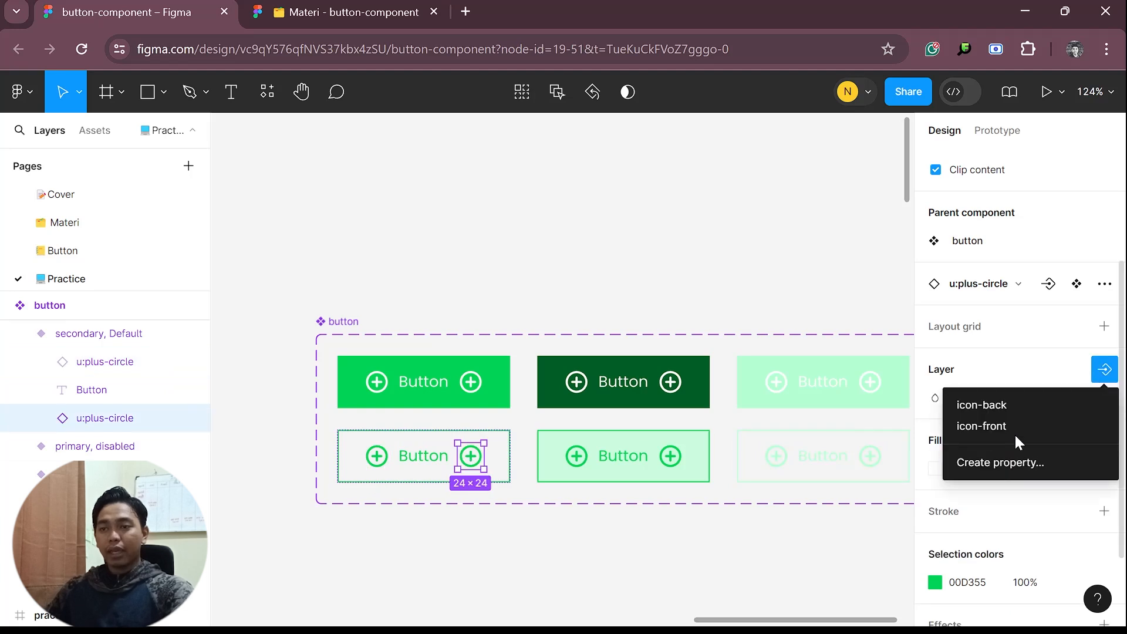
pyautogui.click(1026, 407)
# Apply the icon-front Boolean property to the leading icons of all four hover and disabled variants together
pyautogui.click(576, 382)
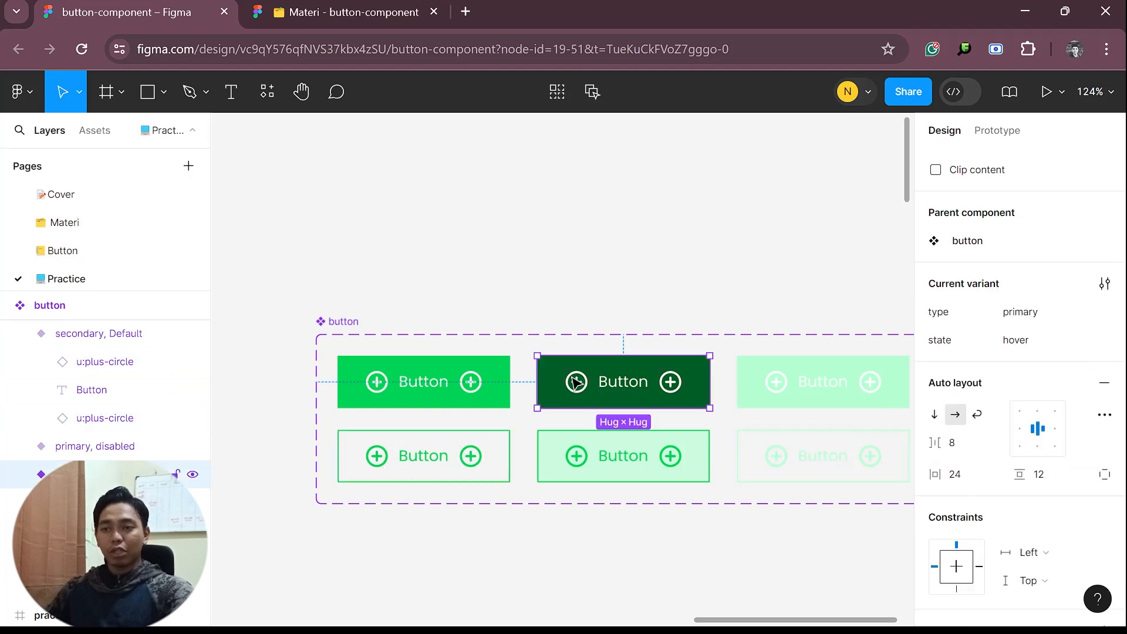
pyautogui.click(575, 381)
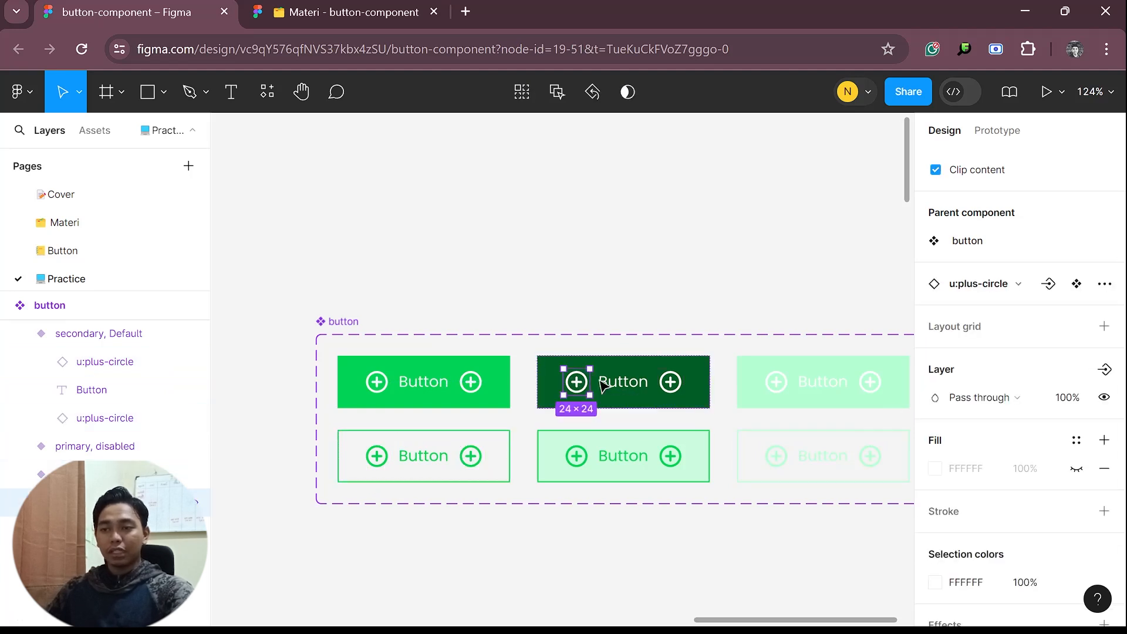
pyautogui.keyDown('shift'); pyautogui.click(576, 456); pyautogui.keyUp('shift')
pyautogui.keyDown('shift'); pyautogui.click(785, 456); pyautogui.keyUp('shift')
pyautogui.keyDown('shift'); pyautogui.click(779, 382); pyautogui.keyUp('shift')
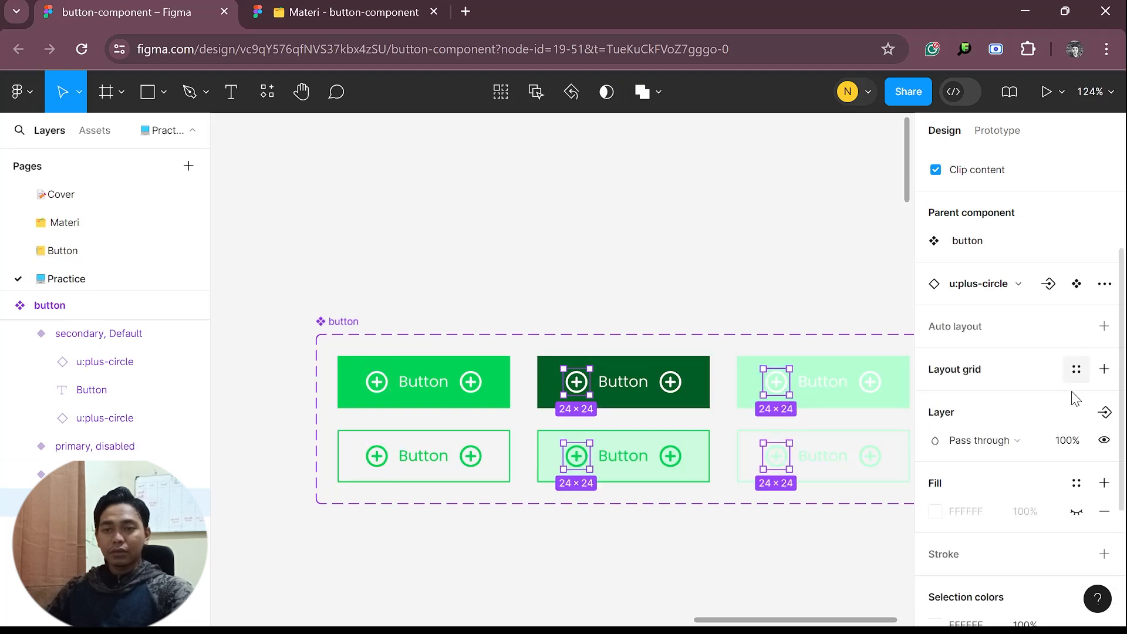
pyautogui.click(1104, 412)
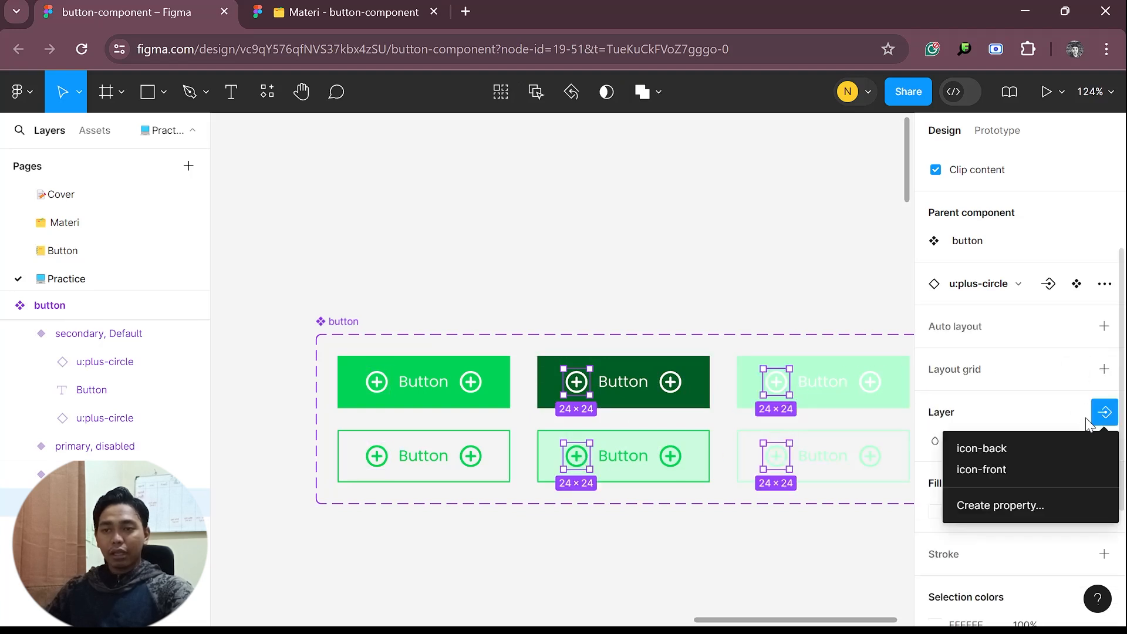
pyautogui.click(1005, 468)
# Apply the icon-back Boolean property to the trailing icons of all four hover and disabled variants together
pyautogui.click(678, 386)
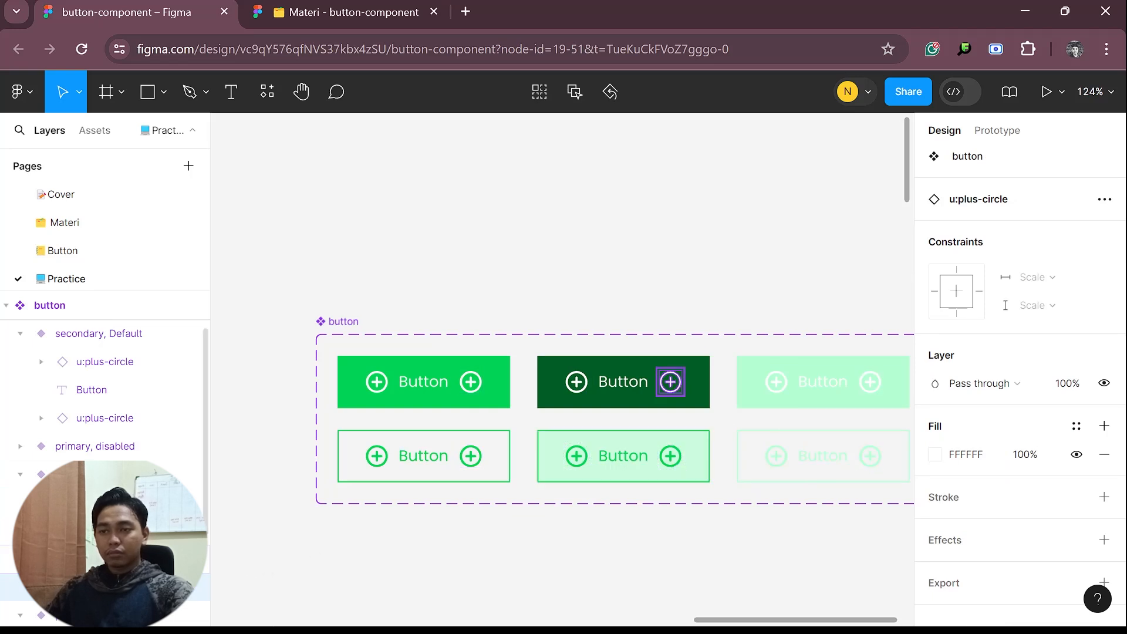
pyautogui.keyDown('shift'); pyautogui.click(670, 456); pyautogui.keyUp('shift')
pyautogui.keyDown('shift'); pyautogui.click(863, 456); pyautogui.keyUp('shift')
pyautogui.keyDown('shift'); pyautogui.click(872, 385); pyautogui.keyUp('shift')
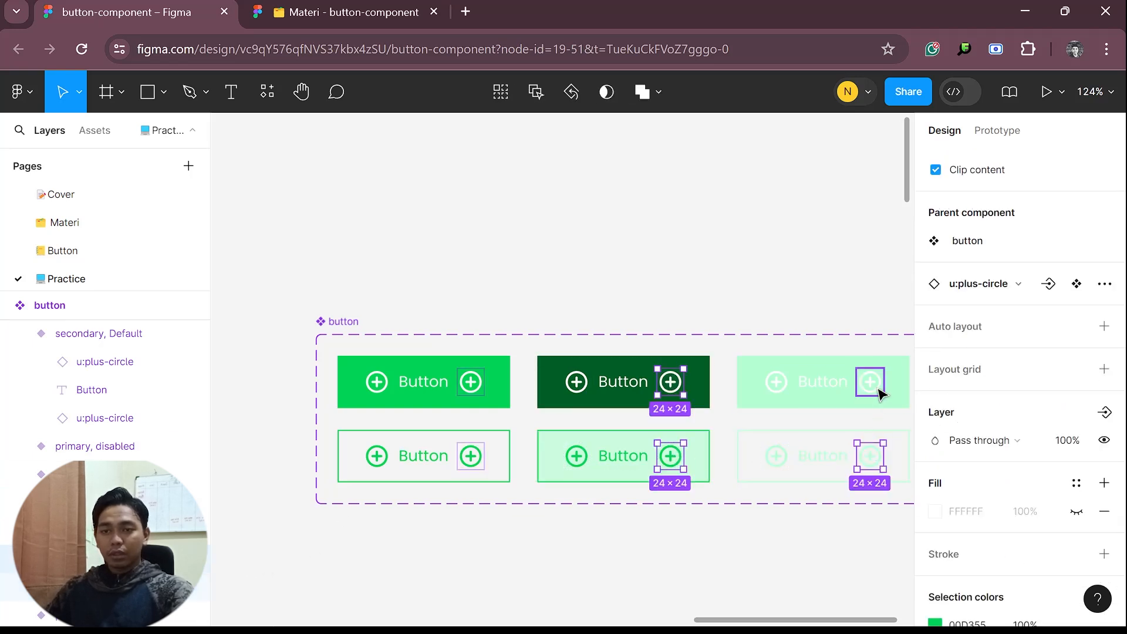
pyautogui.click(1107, 413)
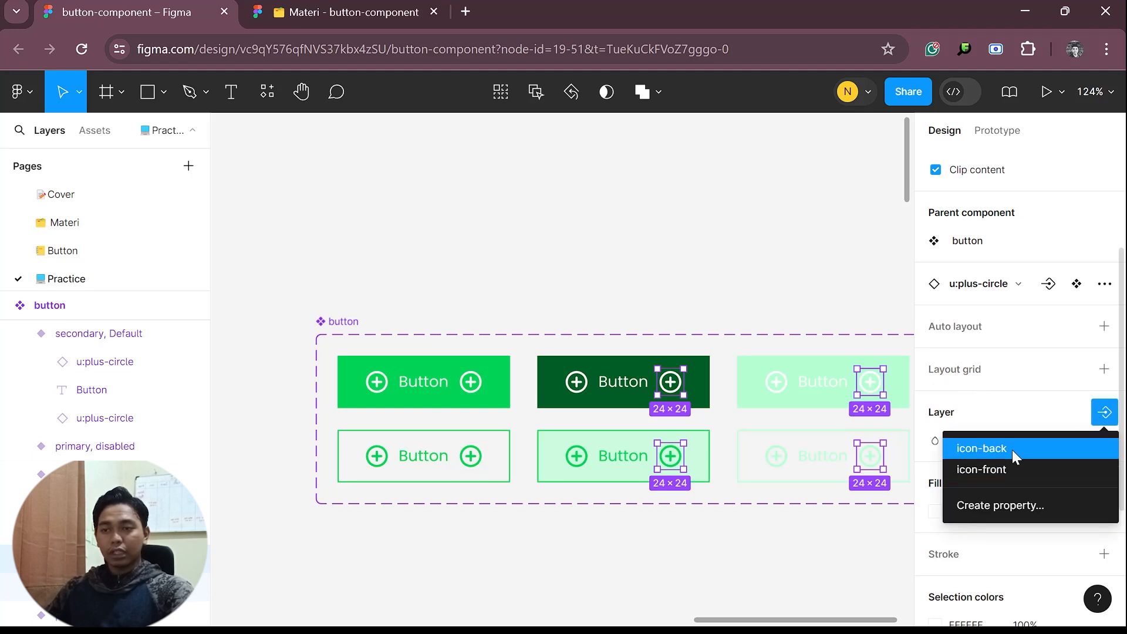
pyautogui.click(1012, 449)
pyautogui.click(582, 457)
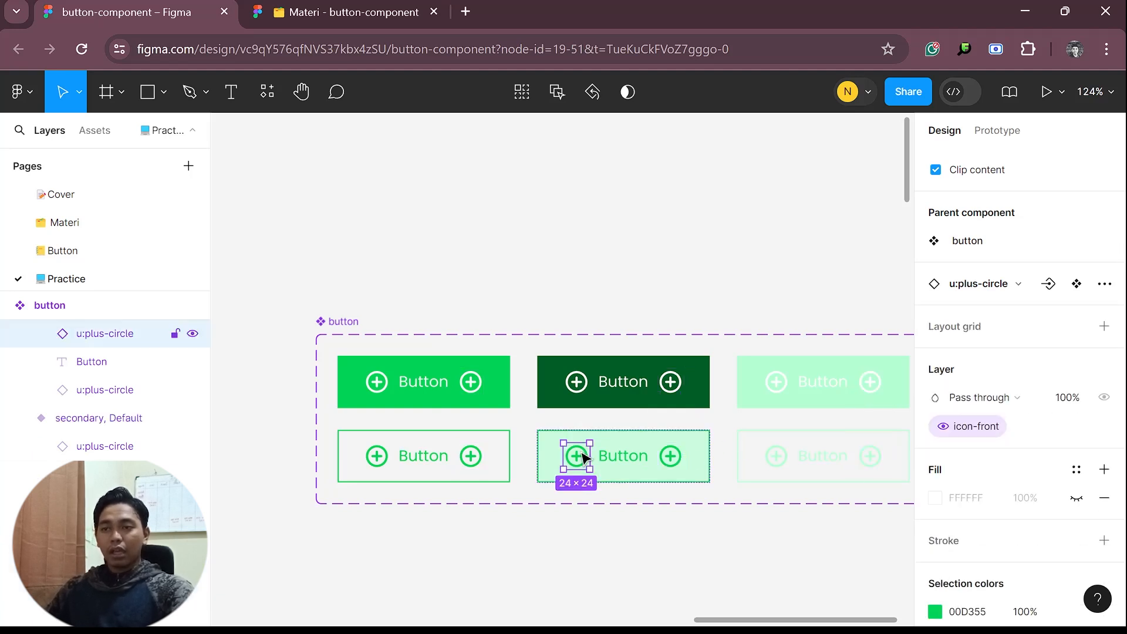
pyautogui.click(668, 292)
# Add a text label reading Primary on the canvas beside the first row of the button component set
pyautogui.moveTo(732, 369); pyautogui.dragTo(669, 358)
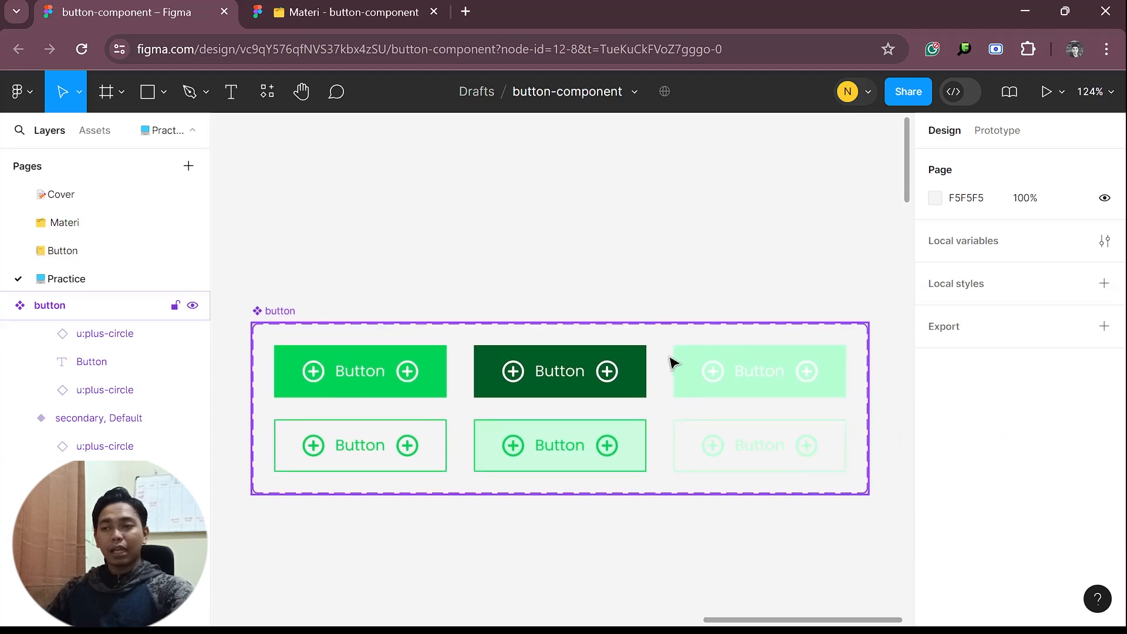
pyautogui.scroll(-1, 670, 357)
pyautogui.moveTo(599, 452); pyautogui.dragTo(682, 470)
pyautogui.scroll(-2, 637, 450)
pyautogui.scroll(2, 634, 449)
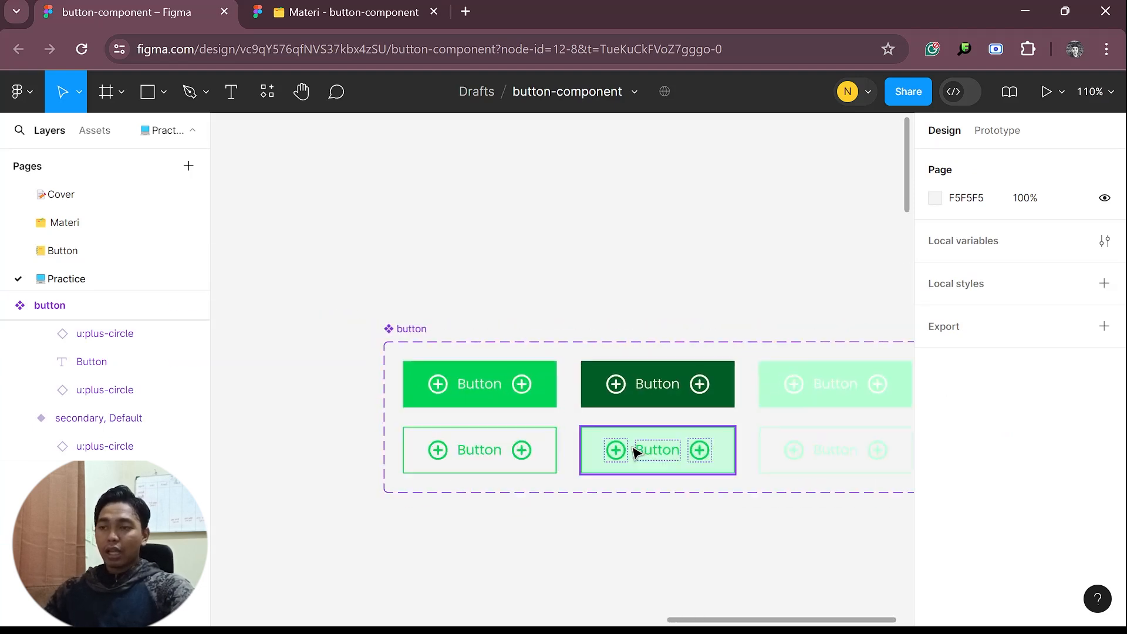
pyautogui.press('t')
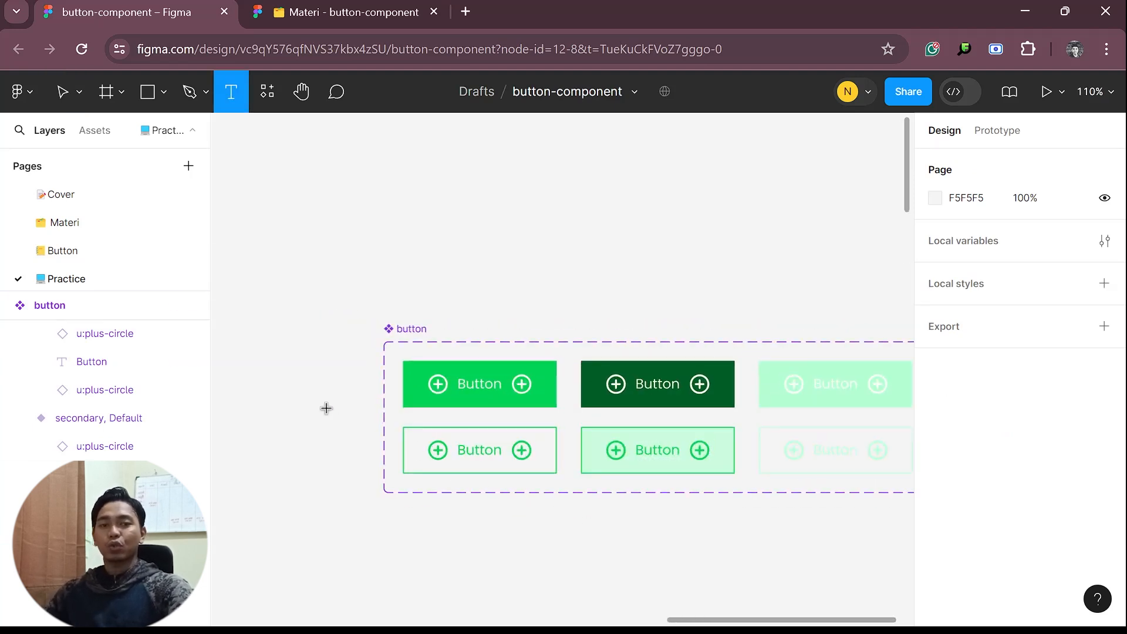
pyautogui.click(302, 364)
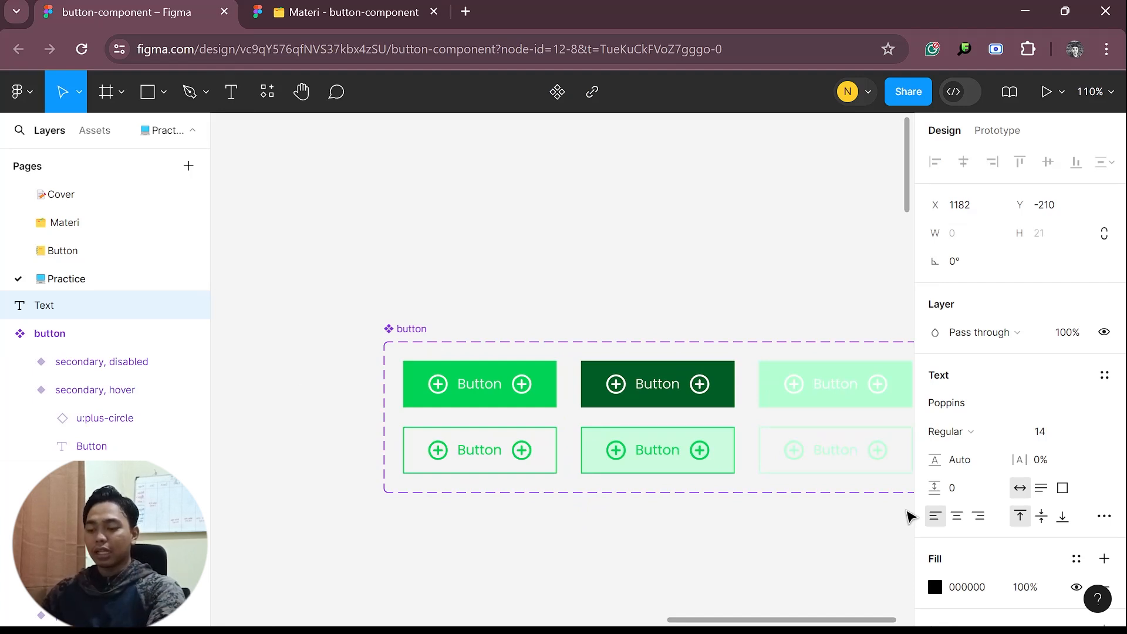
pyautogui.write('Primasry')
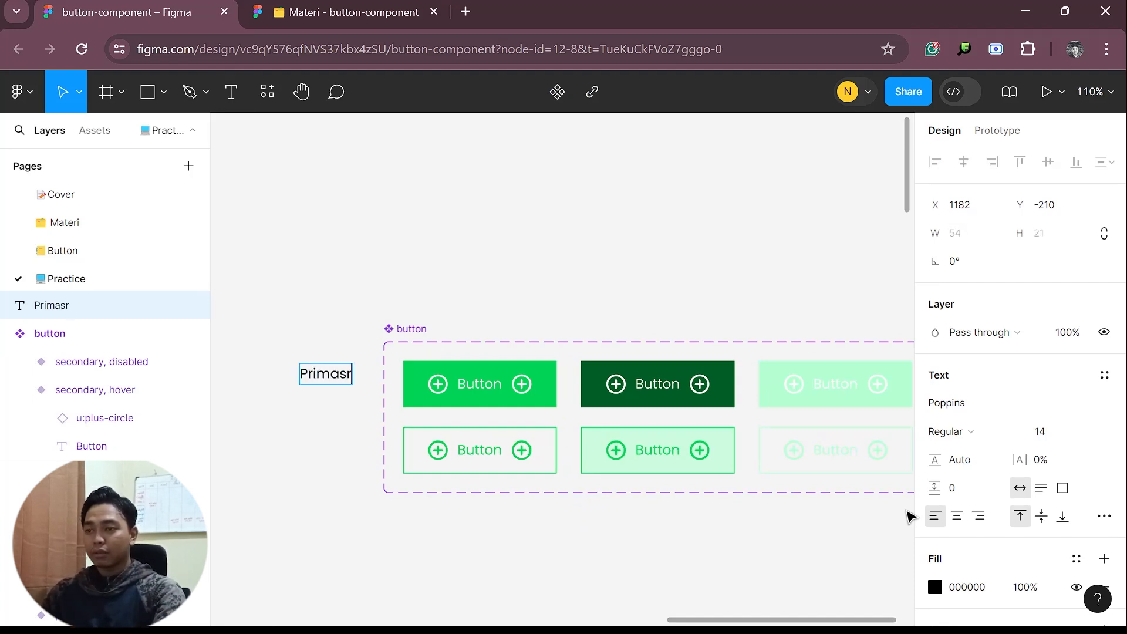
pyautogui.press('BackSpace')
pyautogui.press('BackSpace')
pyautogui.press('BackSpace')
pyautogui.write('ry')
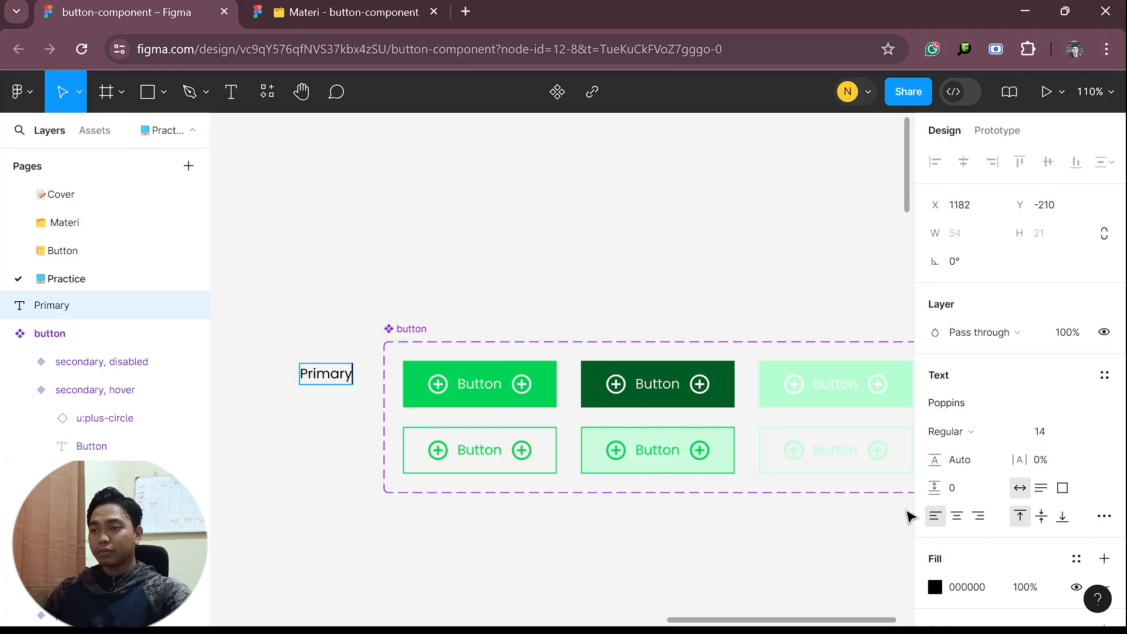
pyautogui.press('Escape')
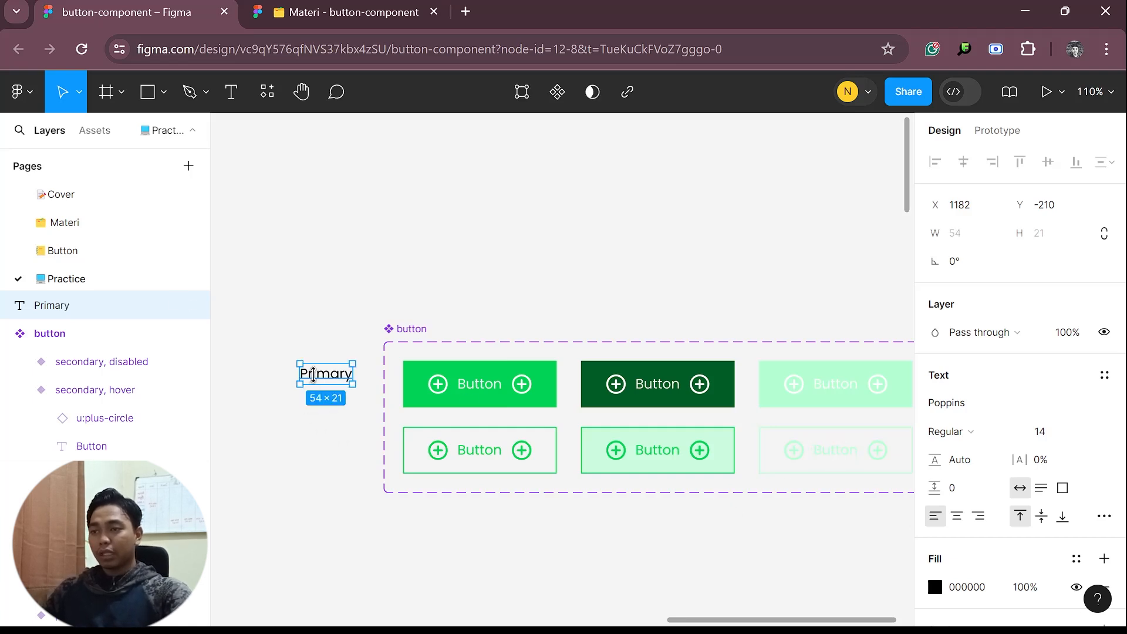
# Duplicate the Primary label beside the second row of buttons and change the copy's text to Secondary
pyautogui.moveTo(320, 375); pyautogui.dragTo(288, 451)
pyautogui.doubleClick(286, 447)
pyautogui.write('Secondary')
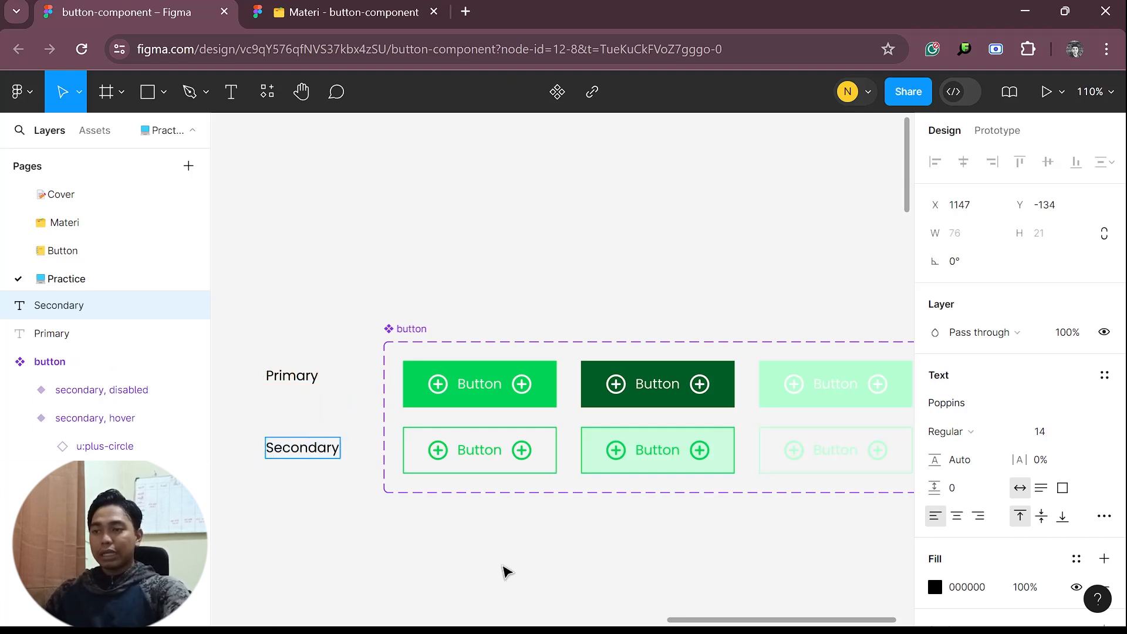
pyautogui.click(322, 551)
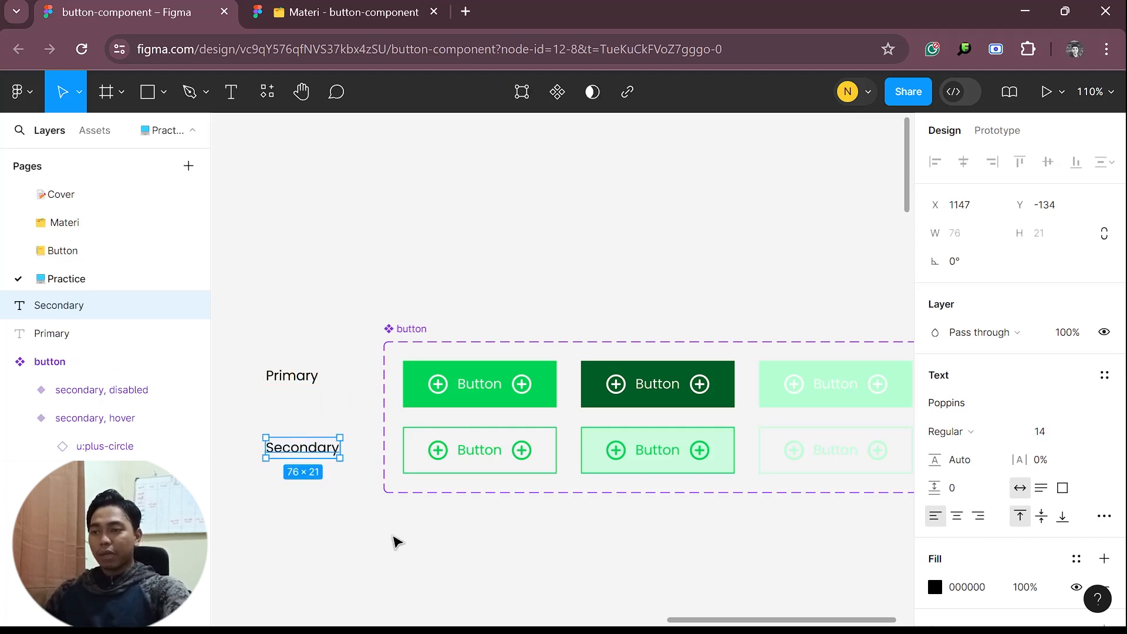
# Duplicate the Secondary label above the first column of buttons and change the copy's text to Default
pyautogui.moveTo(306, 456); pyautogui.dragTo(481, 282)
pyautogui.doubleClick(480, 272)
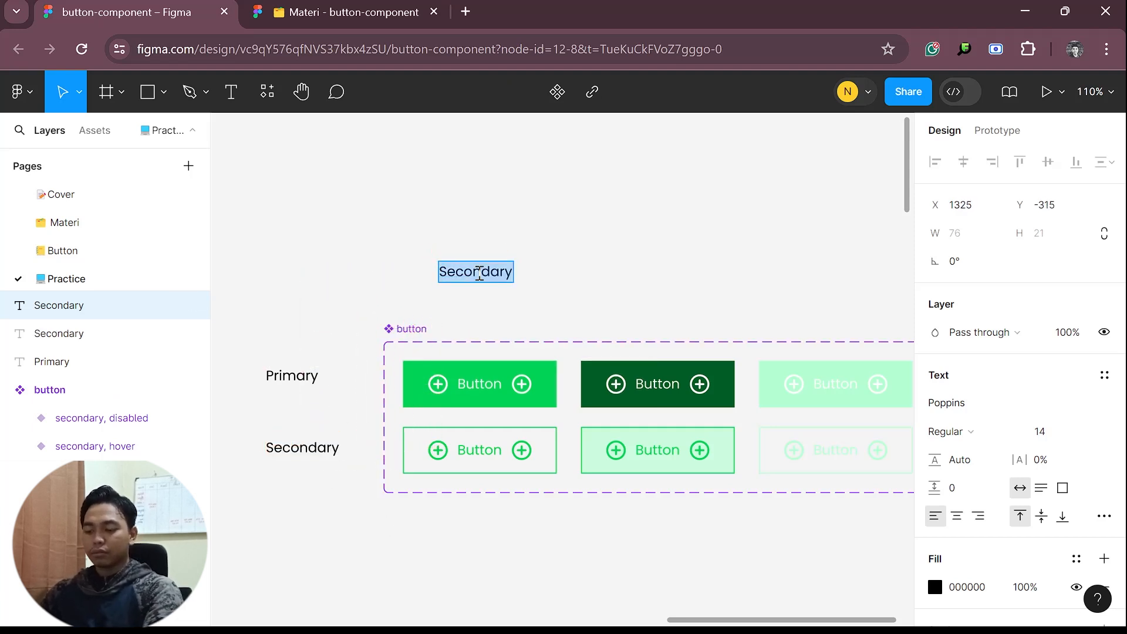
pyautogui.write('Default')
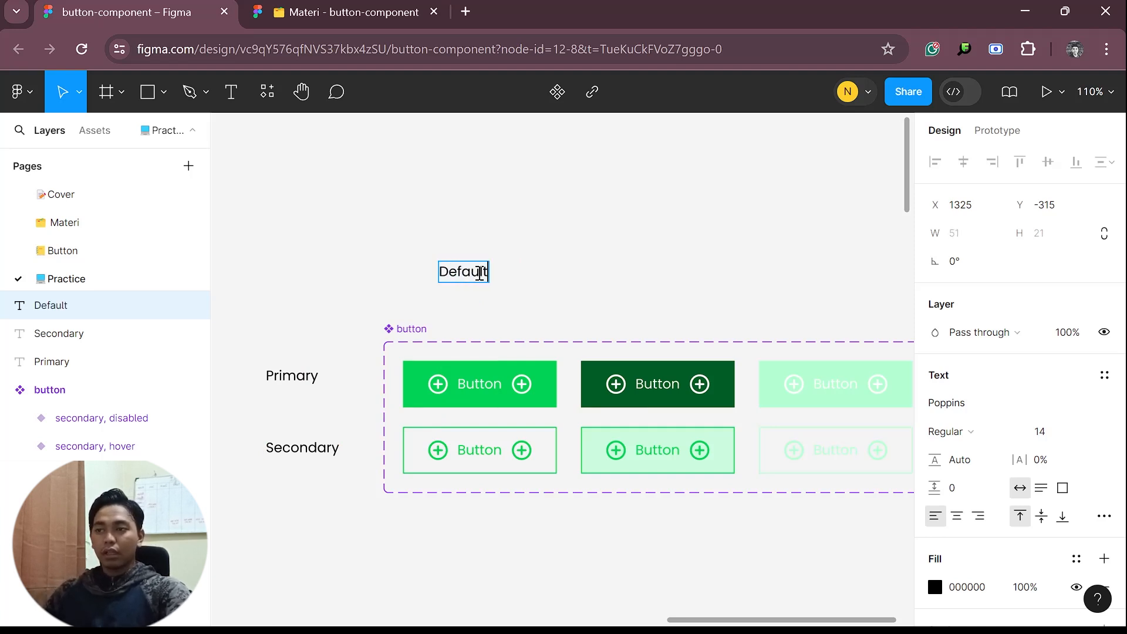
pyautogui.click(685, 278)
# Duplicate the Default label above the second column of buttons and change the copy's text to Hover
pyautogui.moveTo(708, 291); pyautogui.dragTo(545, 301)
pyautogui.moveTo(306, 282); pyautogui.dragTo(491, 281)
pyautogui.doubleClick(492, 280)
pyautogui.write('Hover')
pyautogui.press('Escape')
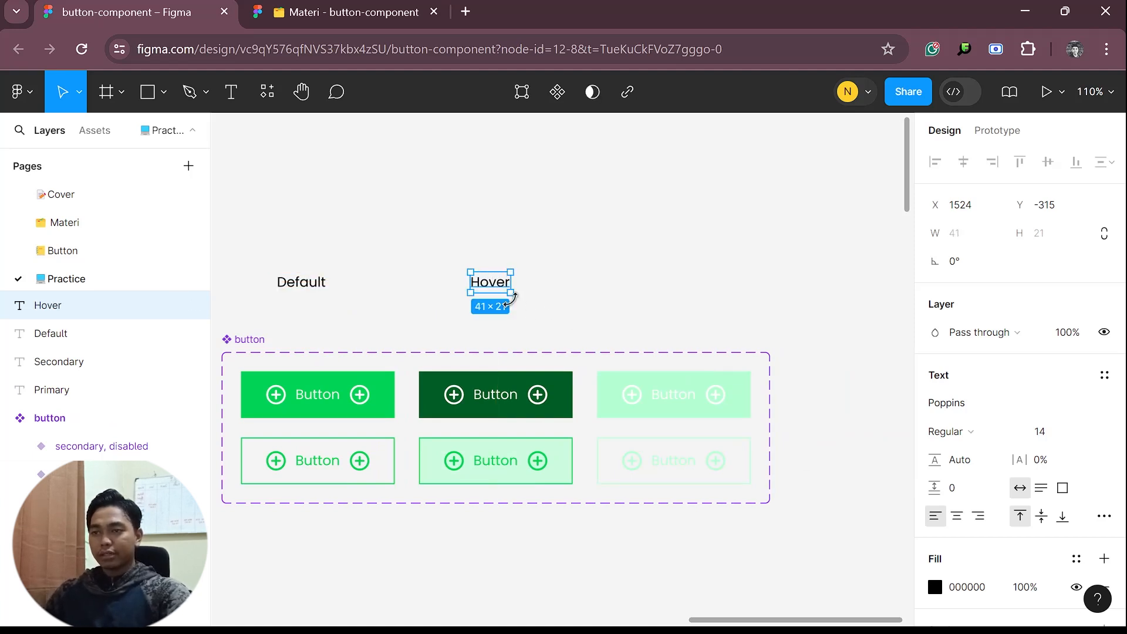
# Duplicate the Hover label above the third column of buttons and change the copy's text to Disabled
pyautogui.moveTo(500, 284); pyautogui.dragTo(682, 284)
pyautogui.doubleClick(682, 285)
pyautogui.write('Disable')
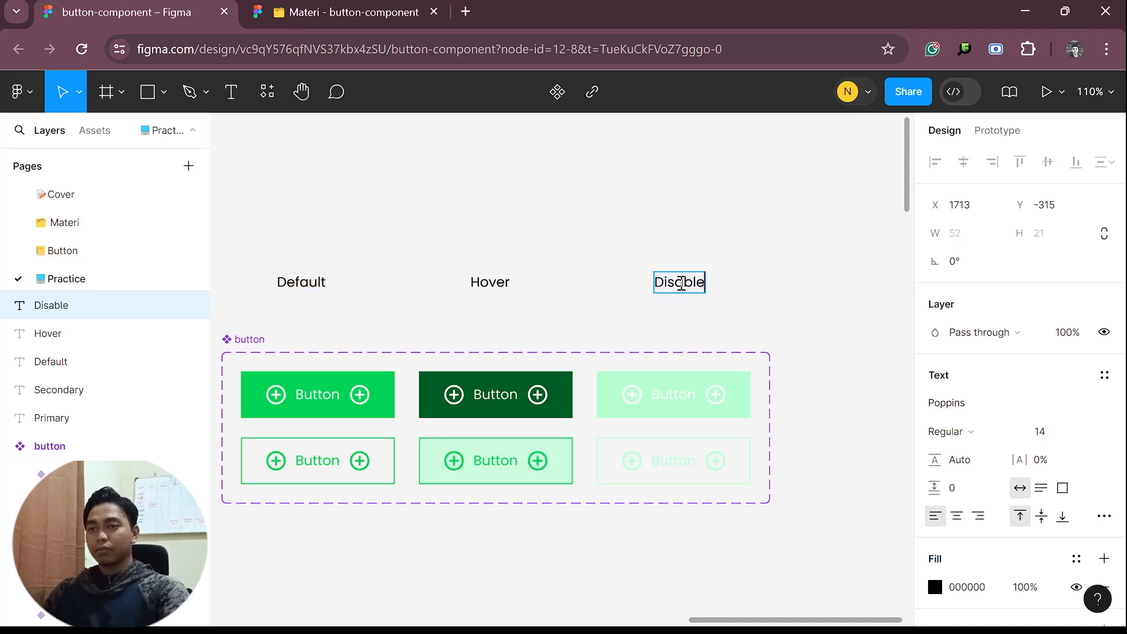
pyautogui.click(744, 306)
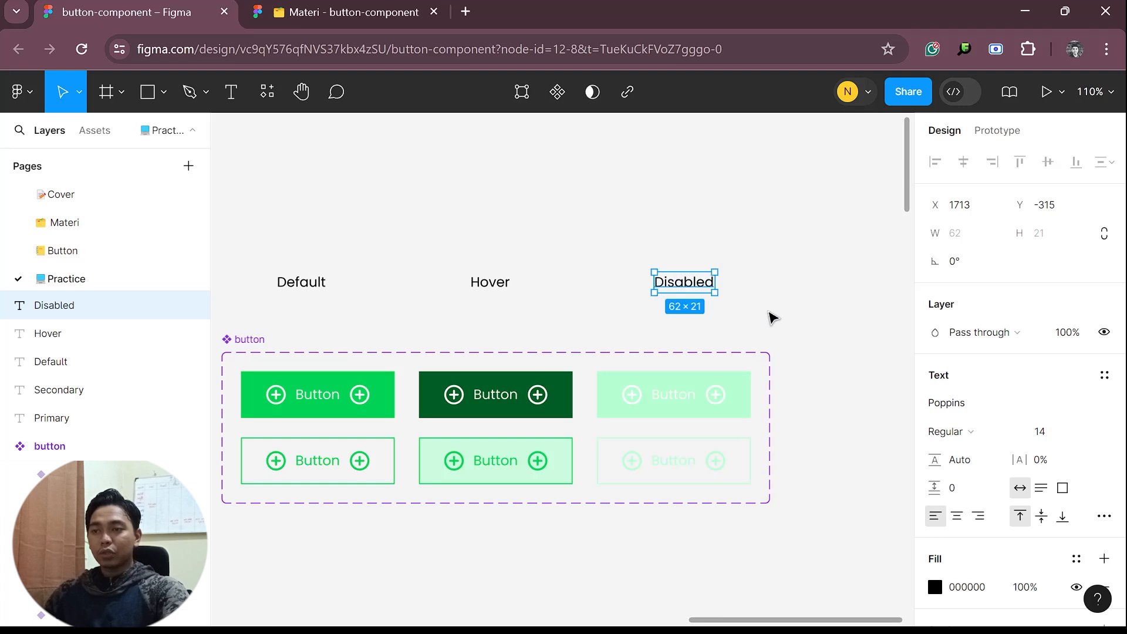
pyautogui.click(772, 312)
# Draw a frame about 858 × 386 enclosing the button component set and all its row and column labels
pyautogui.scroll(-3, 778, 316)
pyautogui.moveTo(804, 456); pyautogui.dragTo(809, 399)
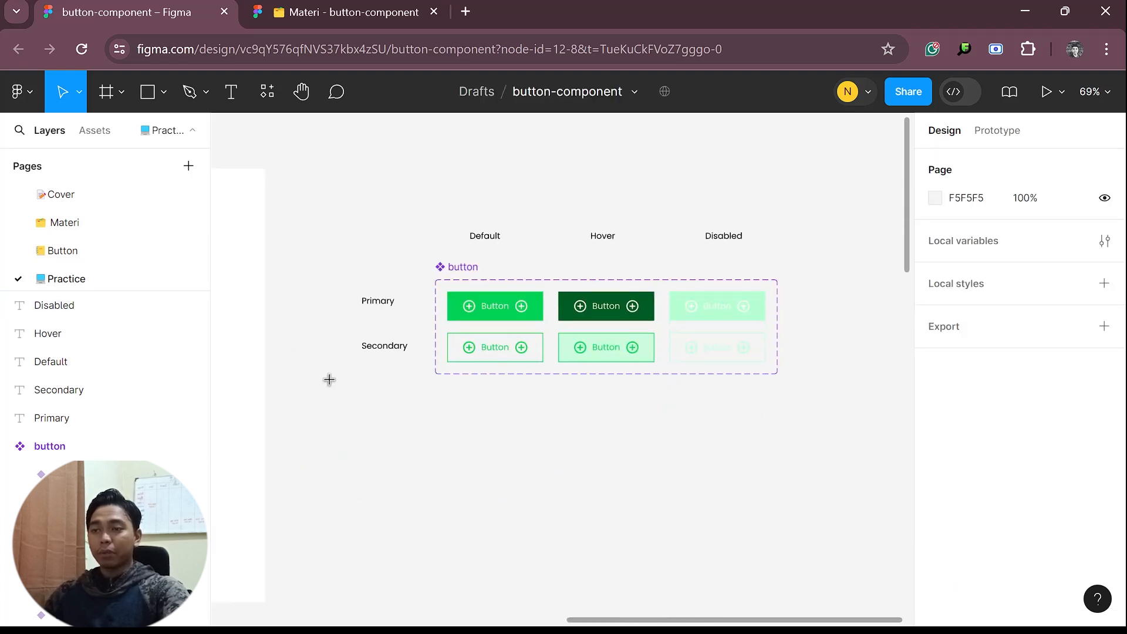
pyautogui.press('f')
pyautogui.moveTo(315, 200); pyautogui.dragTo(829, 432)
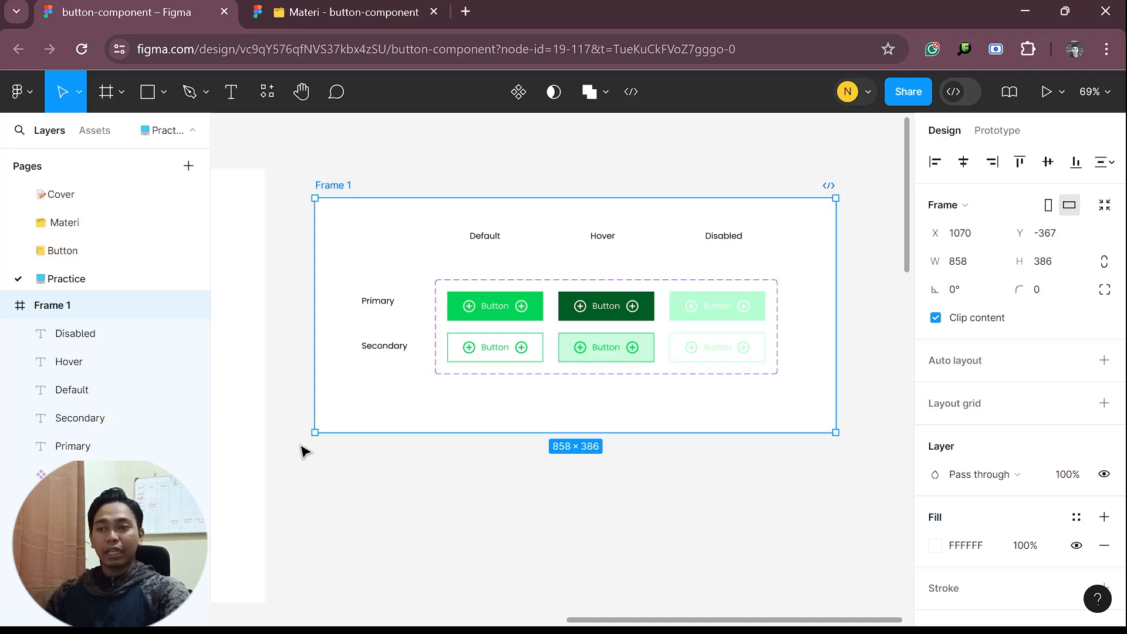
# Place an instance of the local button component below Frame 1 and turn off its icon-back and icon-front properties
pyautogui.click(594, 513)
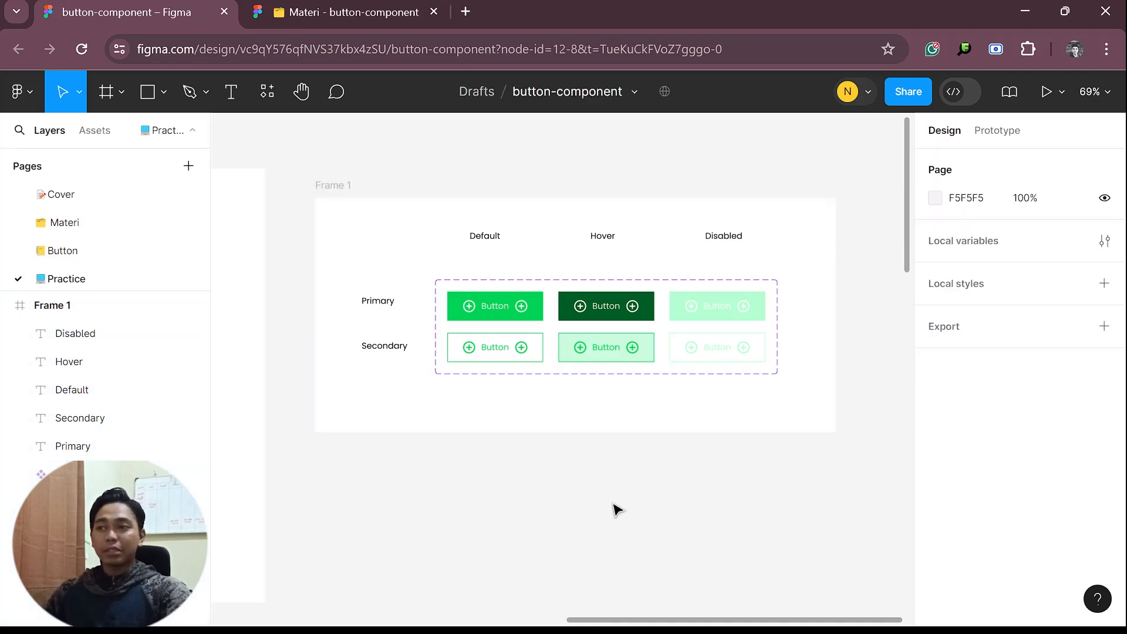
pyautogui.click(103, 135)
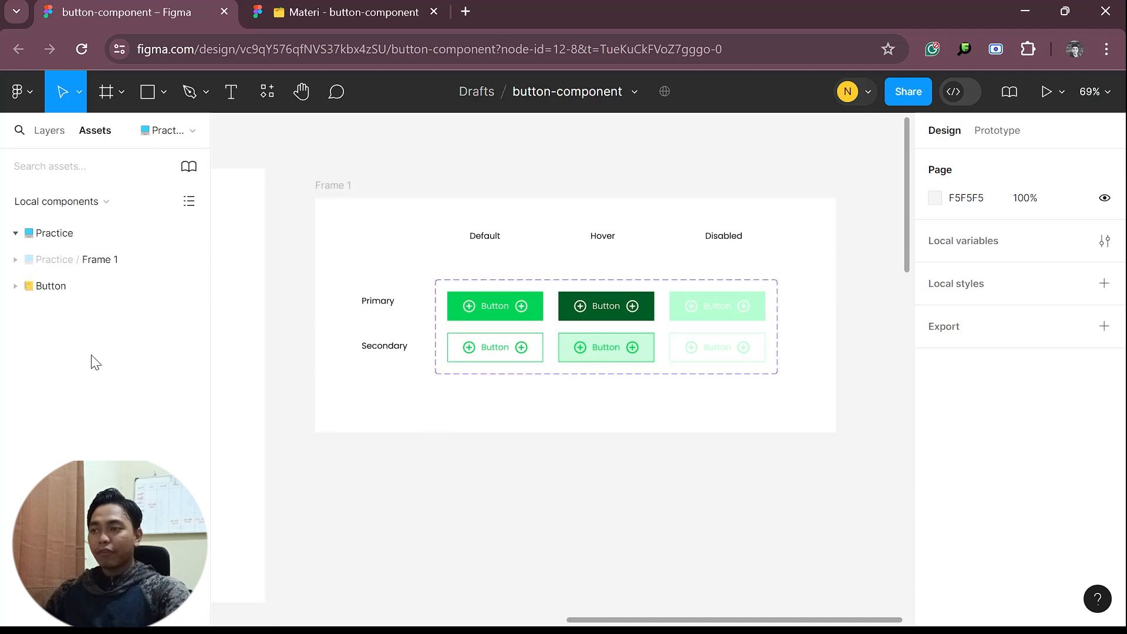
pyautogui.click(15, 259)
pyautogui.moveTo(150, 311); pyautogui.dragTo(584, 503)
pyautogui.keyDown('ctrl'); pyautogui.scroll(5, 581, 499); pyautogui.keyUp('ctrl')
pyautogui.scroll(-2, 839, 458)
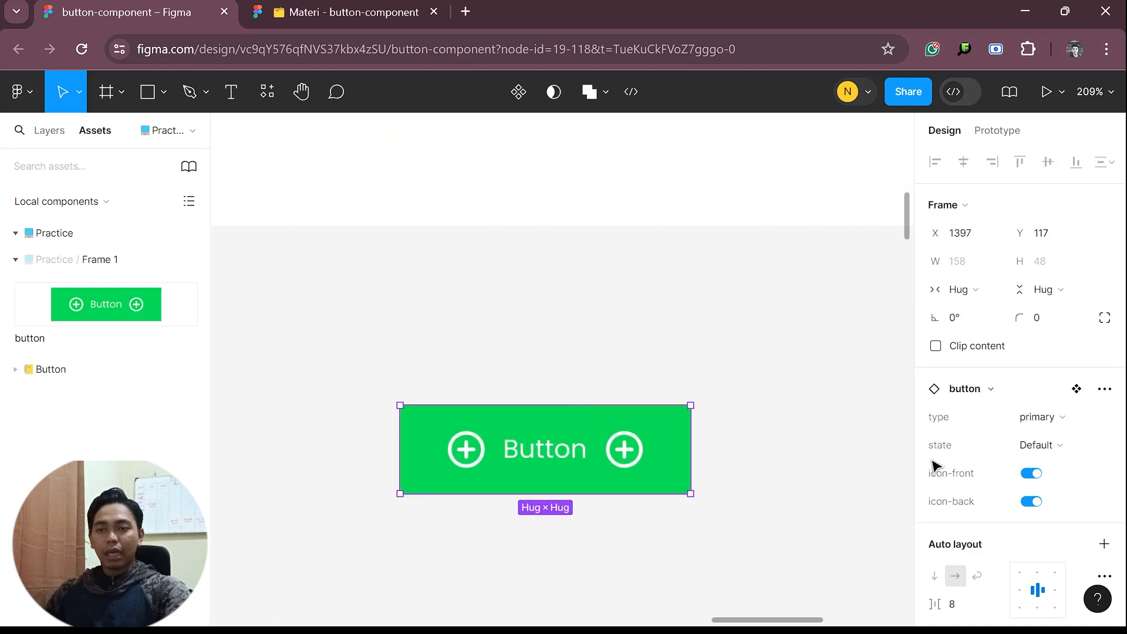
pyautogui.click(1032, 502)
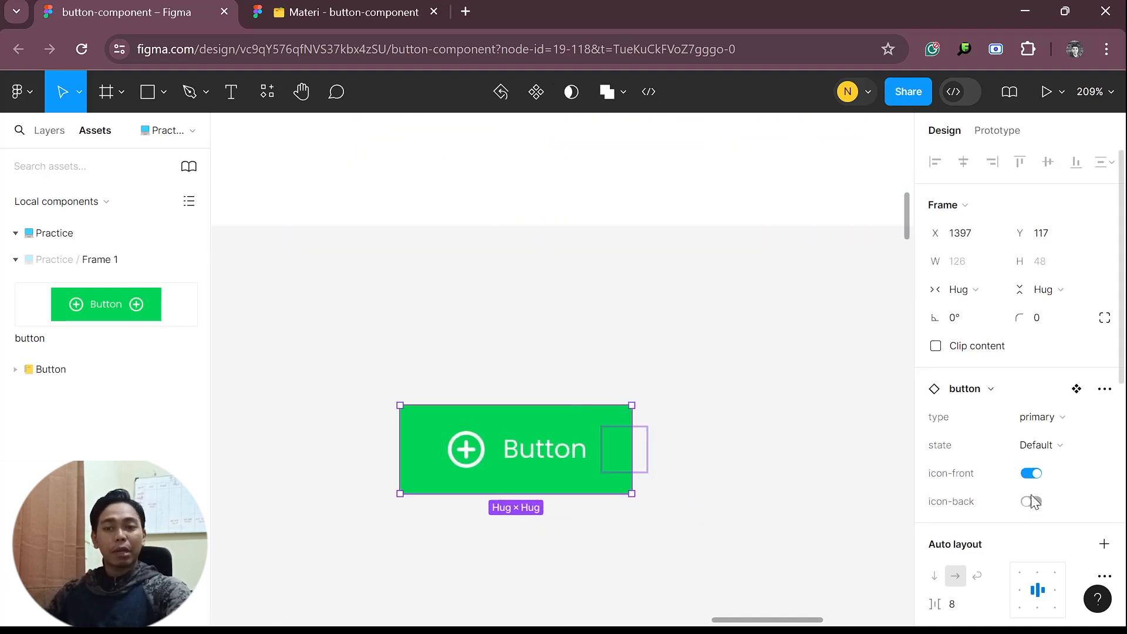
pyautogui.click(1031, 473)
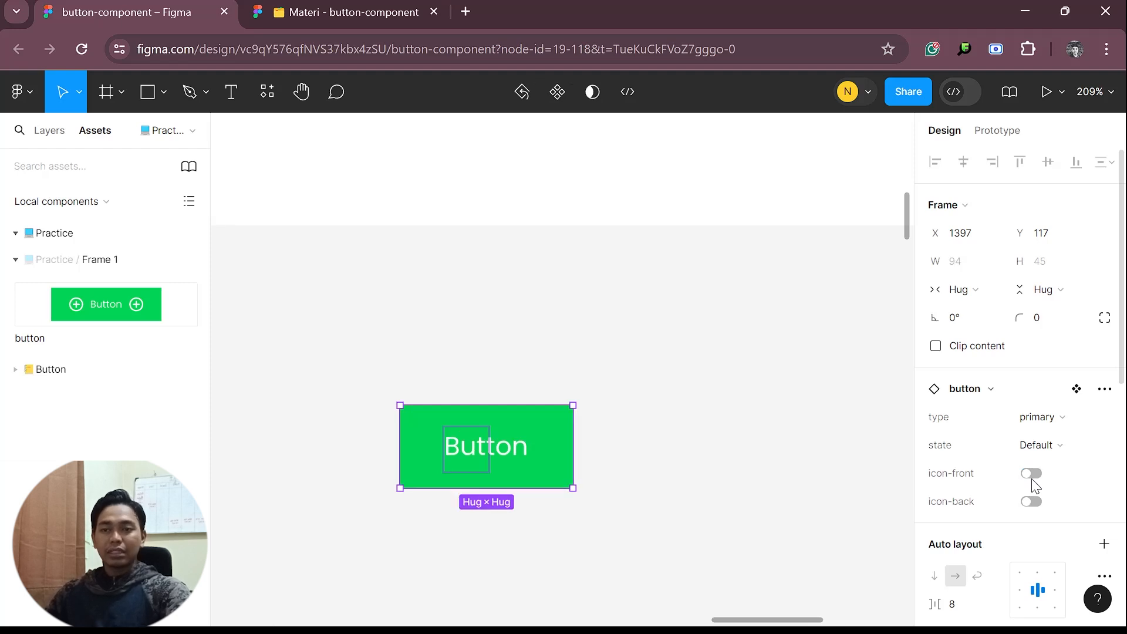
# Set the button instance's type to secondary and its state to disabled
pyautogui.click(1059, 417)
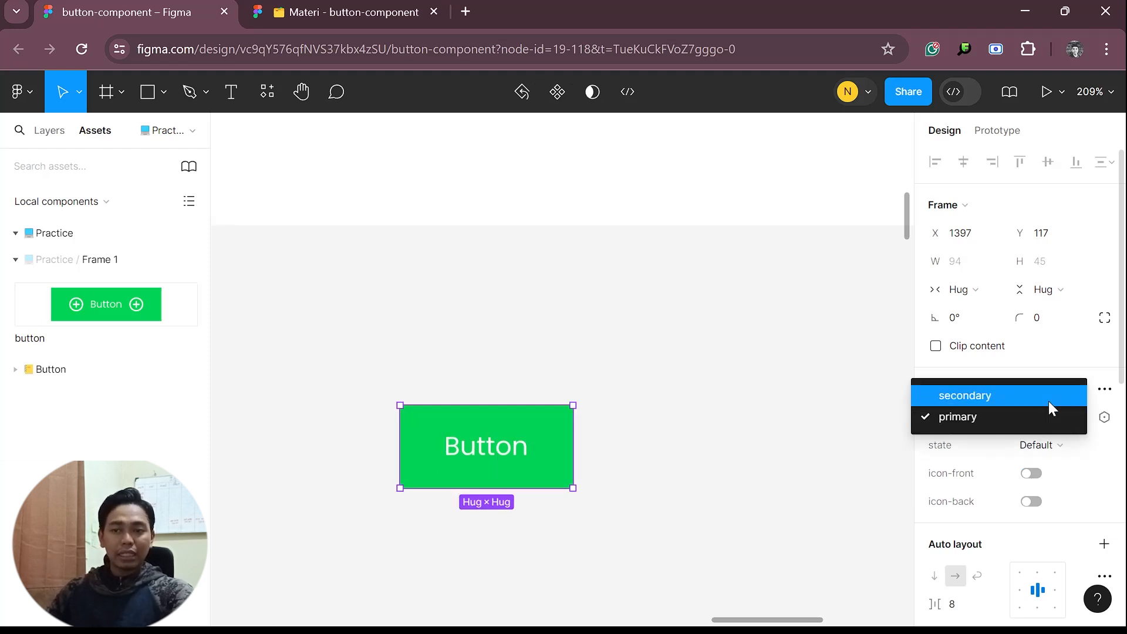
pyautogui.click(1050, 397)
pyautogui.click(1044, 446)
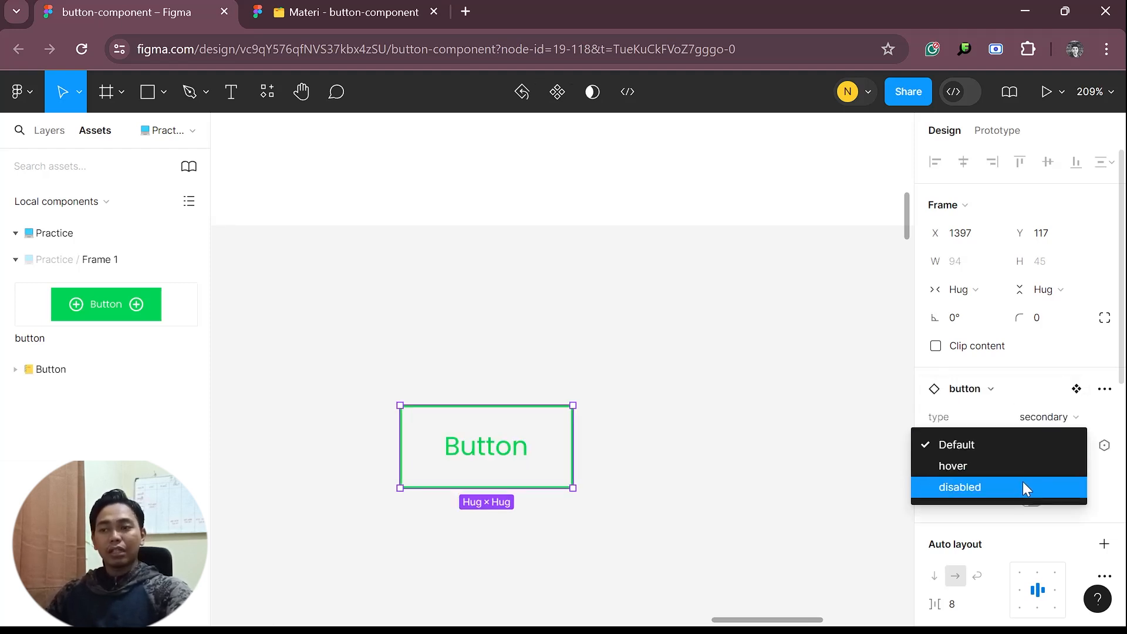
pyautogui.click(1021, 486)
pyautogui.click(749, 510)
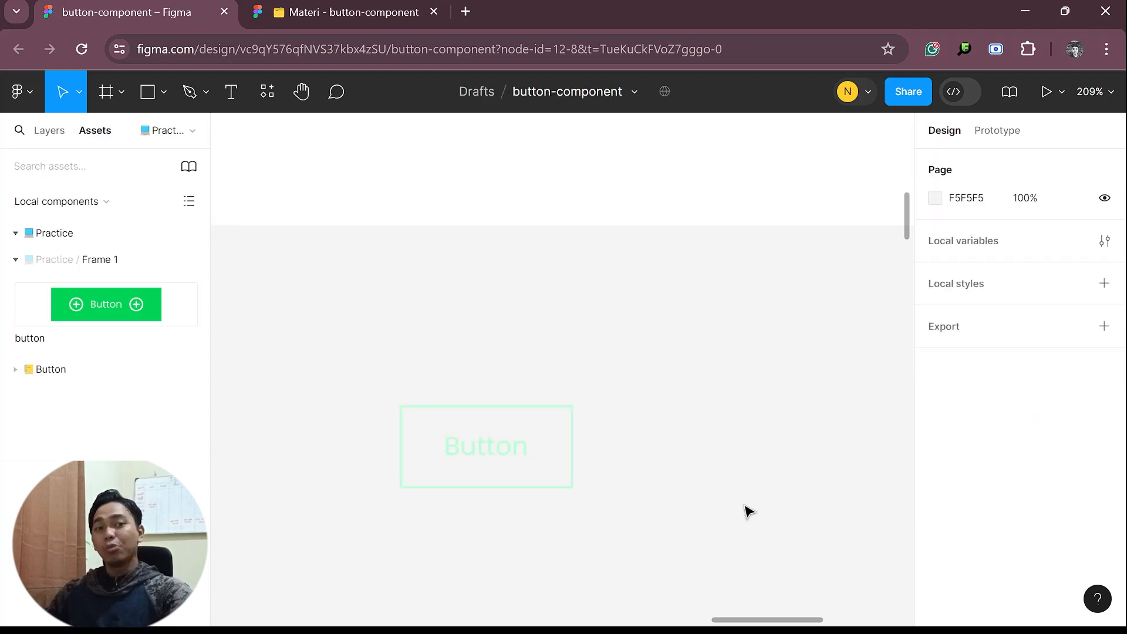
# Compare the button instance with the main component set, checking the layer list and the set's properties
pyautogui.scroll(-3, 648, 508)
pyautogui.click(579, 485)
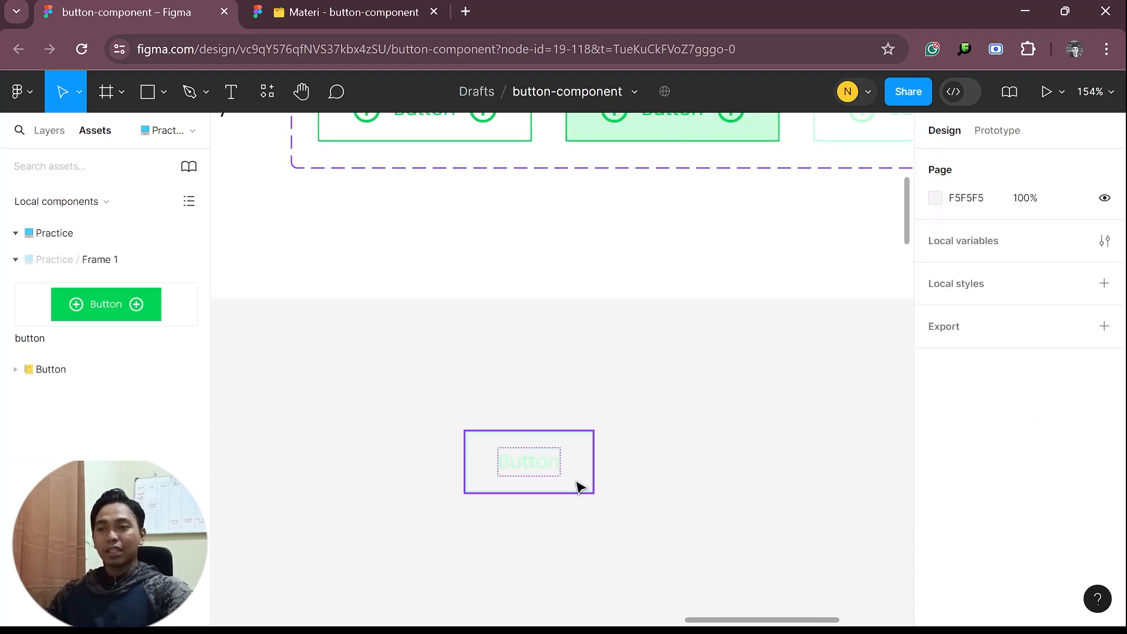
pyautogui.scroll(5, 634, 488)
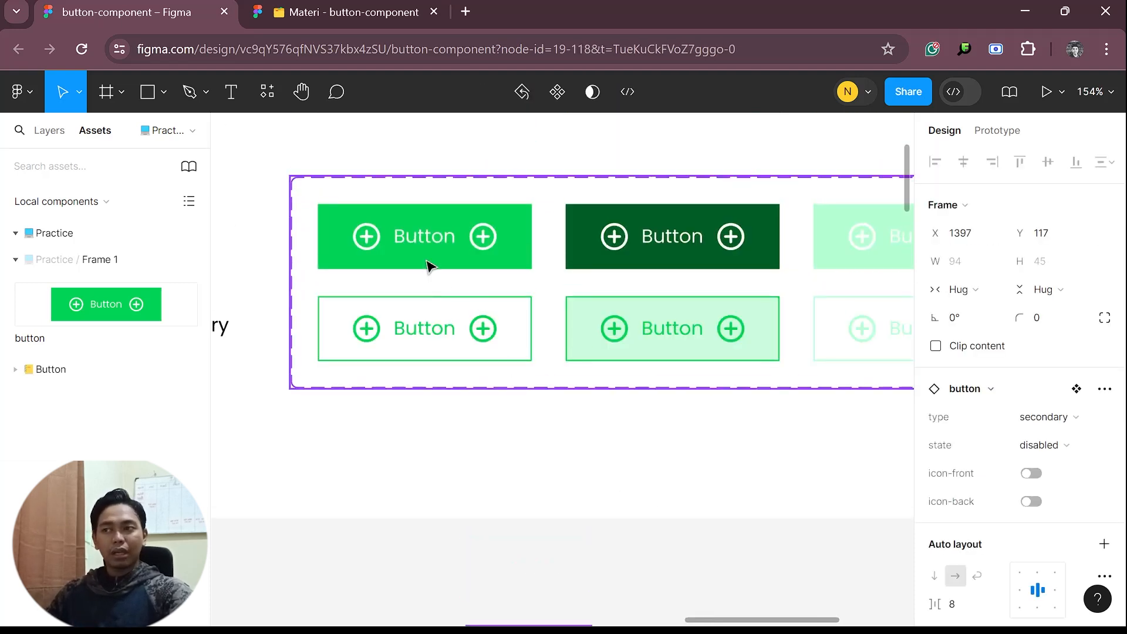
pyautogui.scroll(-7, 680, 467)
pyautogui.scroll(5, 608, 460)
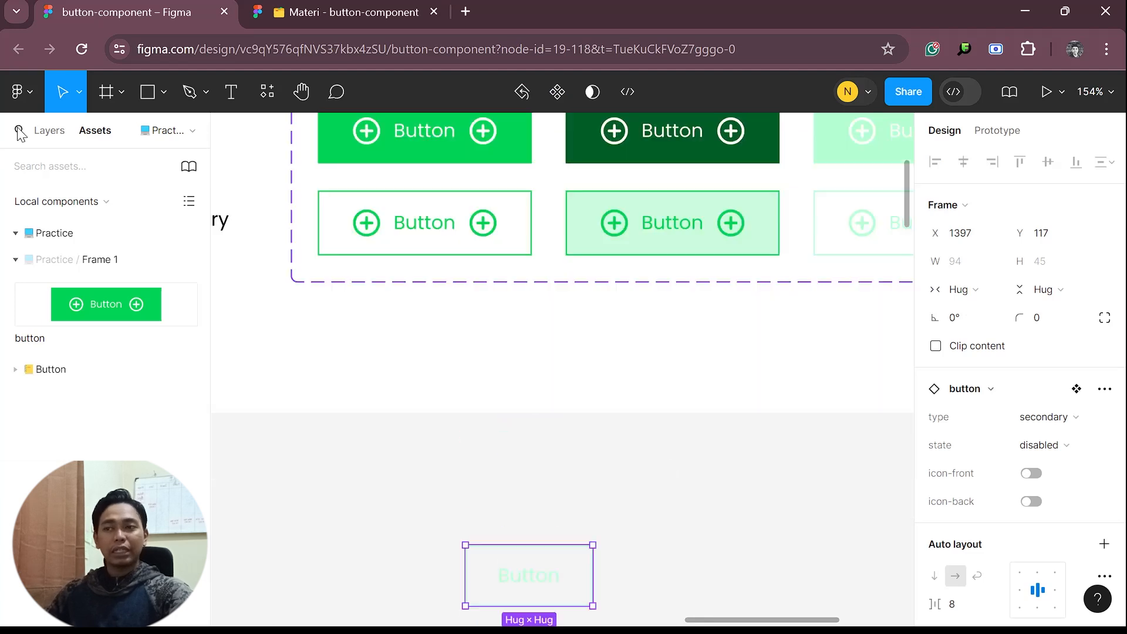
pyautogui.click(47, 131)
pyautogui.scroll(1, 464, 308)
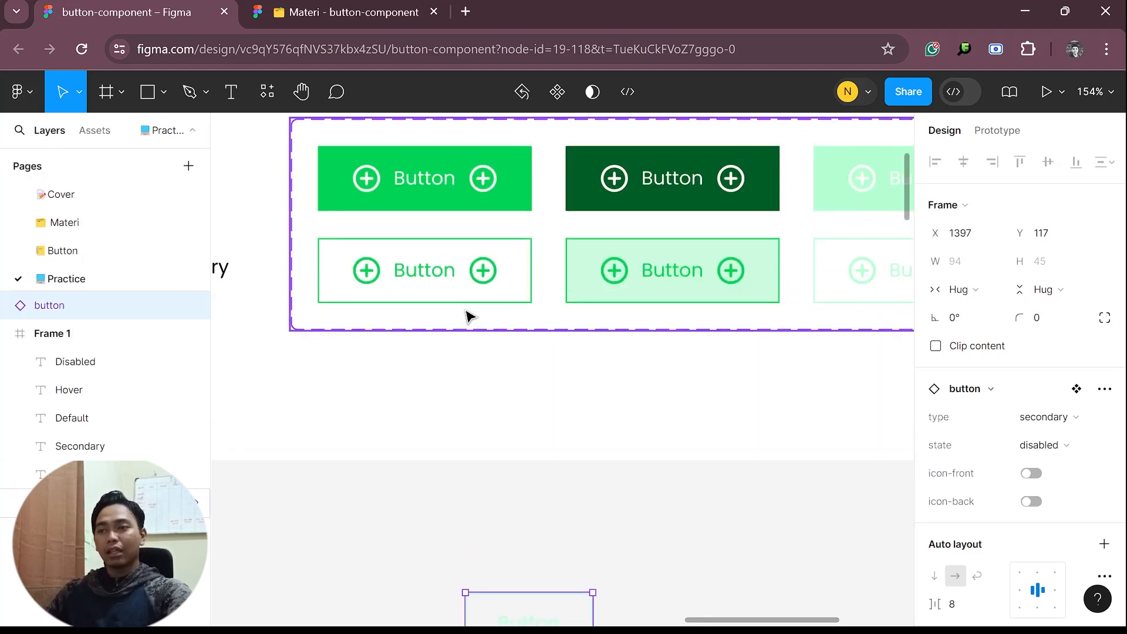
pyautogui.click(481, 224)
pyautogui.scroll(-1, 521, 478)
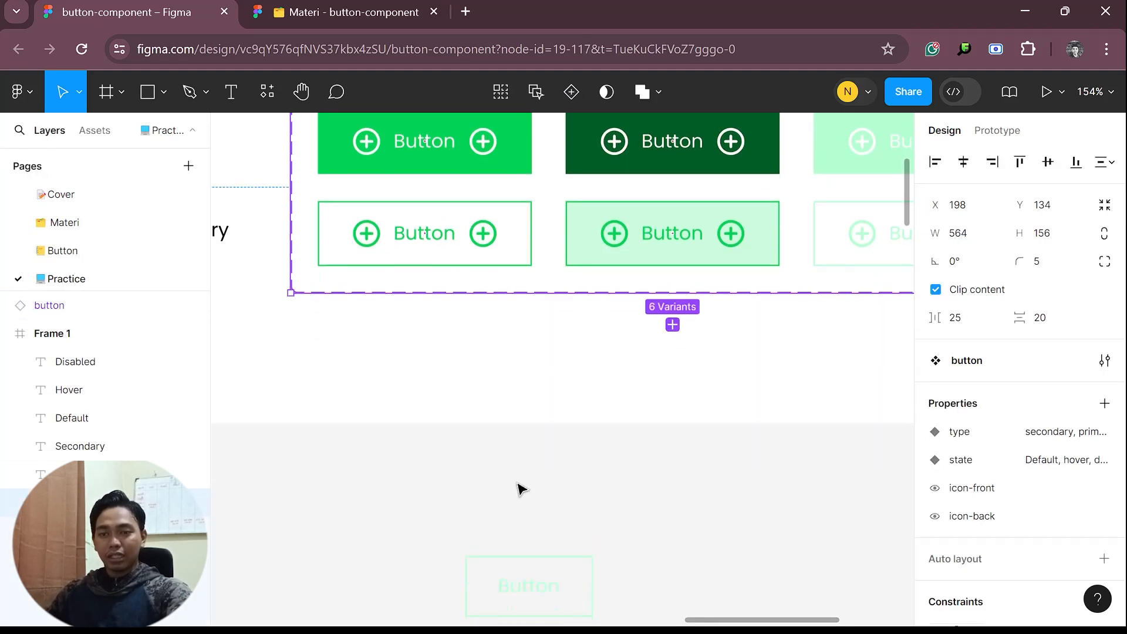
# Set the button instance's type to primary and its state to Default
pyautogui.click(566, 571)
pyautogui.click(1062, 424)
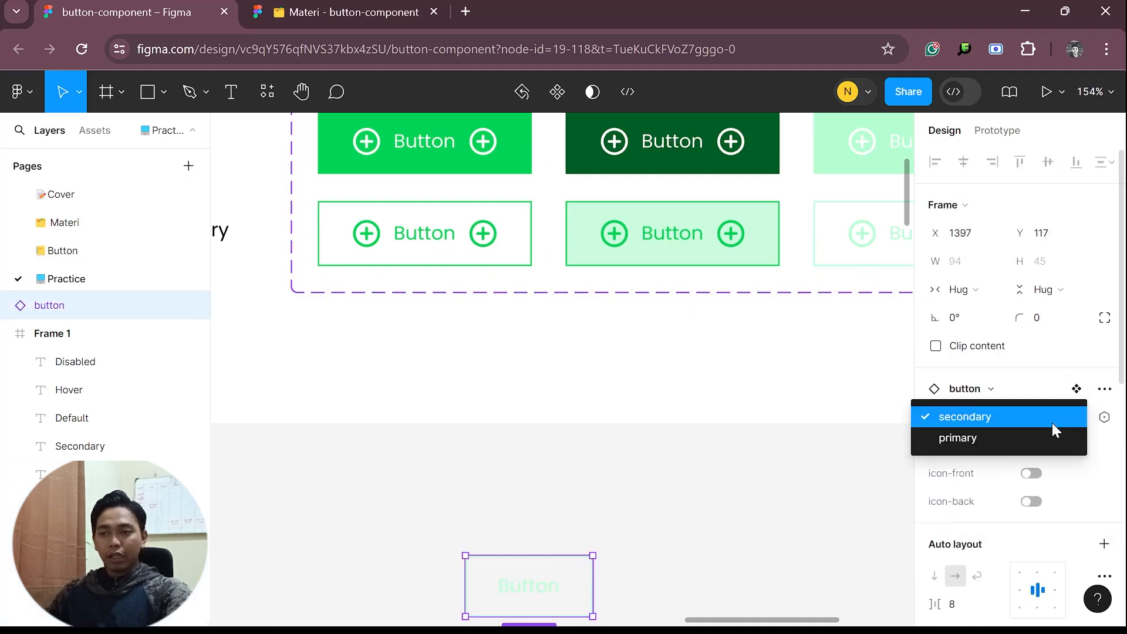
pyautogui.click(1005, 443)
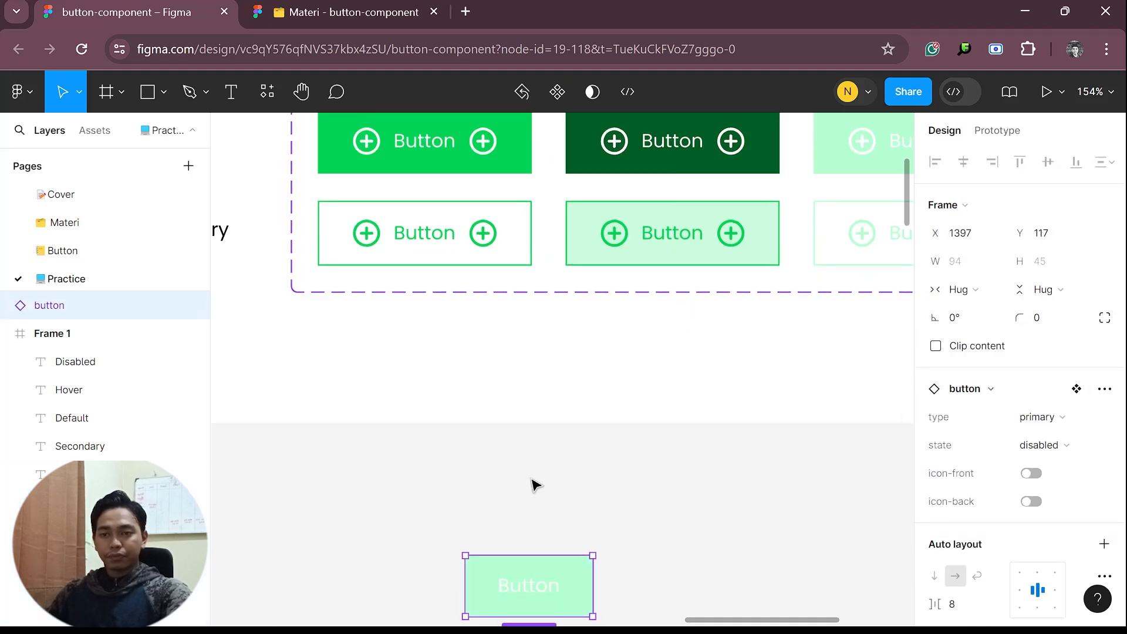
pyautogui.click(1043, 445)
pyautogui.click(974, 404)
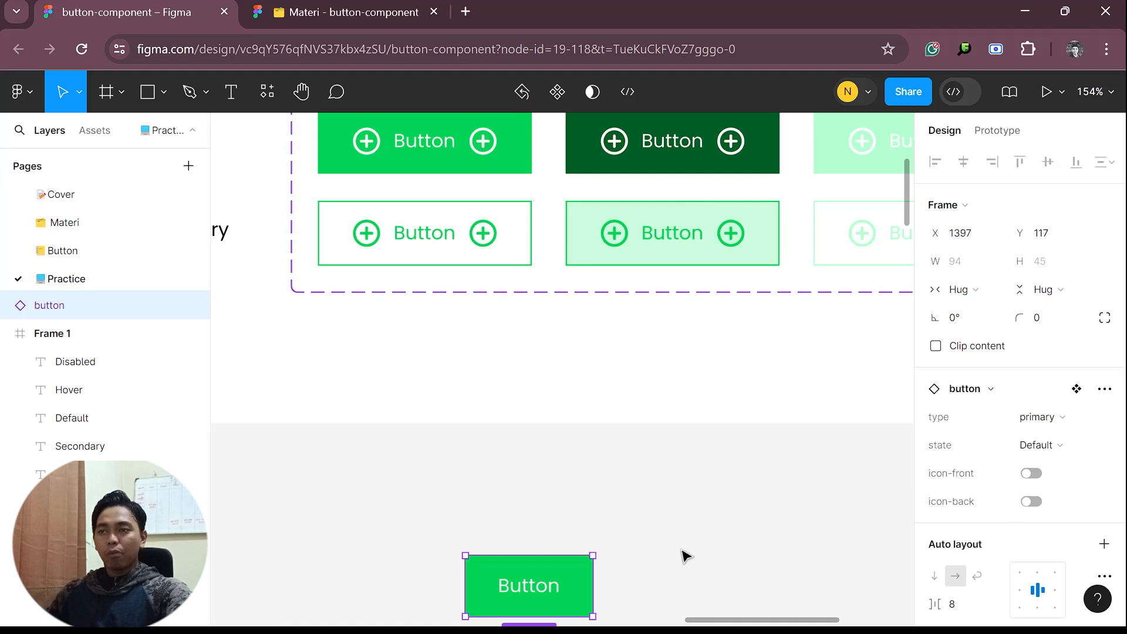
pyautogui.click(575, 482)
pyautogui.scroll(1, 460, 410)
pyautogui.click(441, 202)
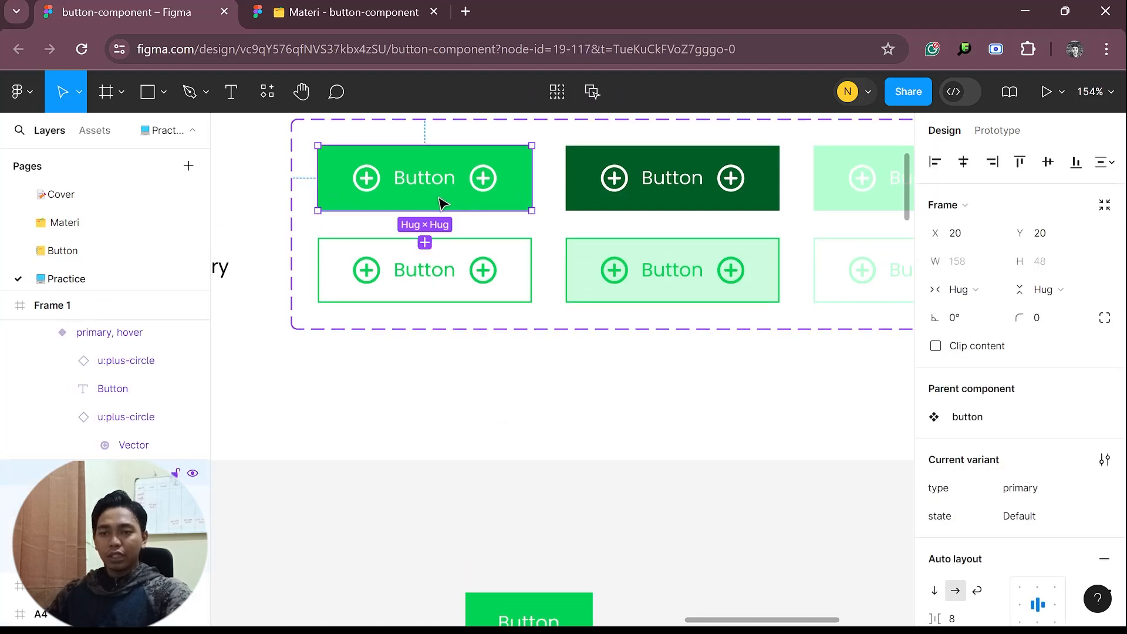
pyautogui.scroll(-4, 938, 546)
pyautogui.click(681, 516)
pyautogui.scroll(-3, 548, 528)
# Duplicate the primary button instance twice and place the copies side by side to the right of the original
pyautogui.click(534, 516)
pyautogui.hotkey('ctrl', 'd')
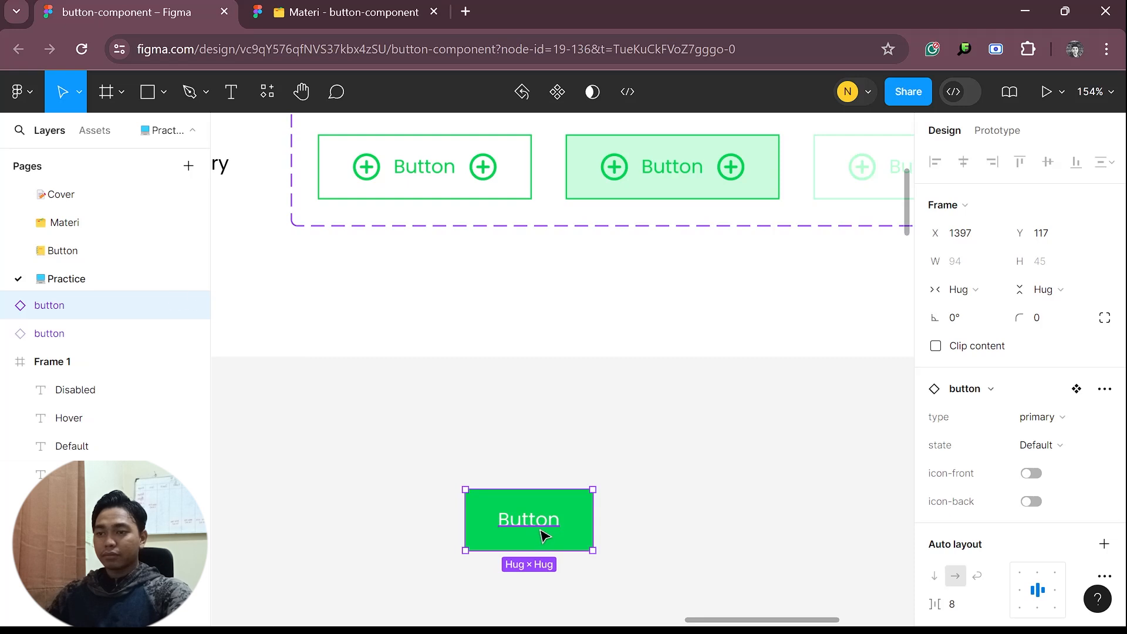
pyautogui.moveTo(538, 529); pyautogui.dragTo(694, 500)
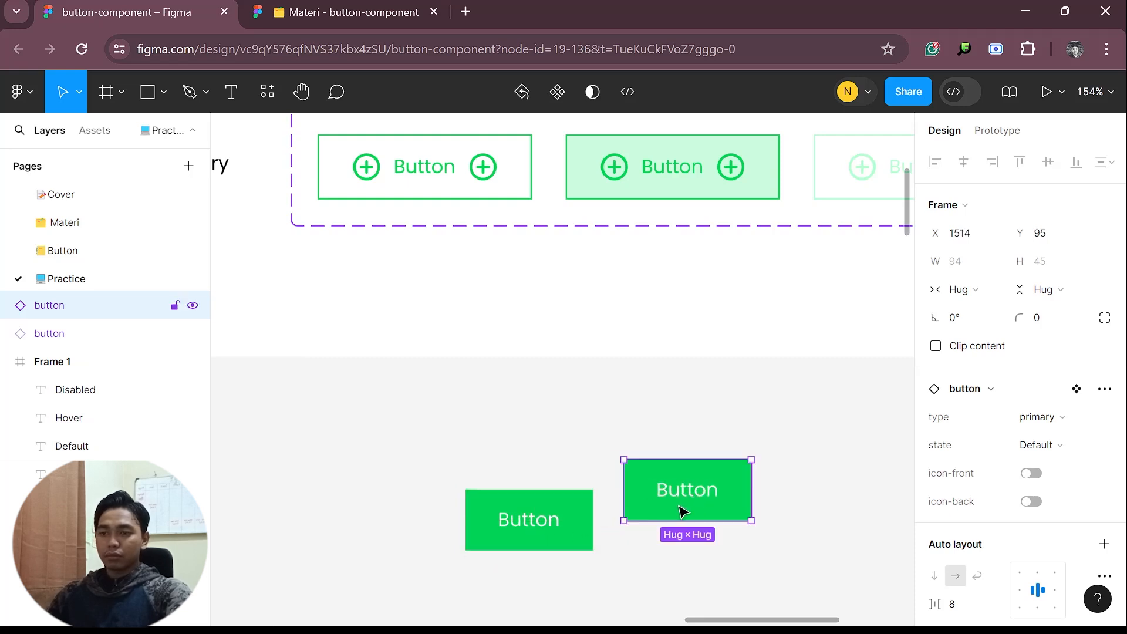
pyautogui.hotkey('ctrl', 'd')
pyautogui.click(691, 529)
pyautogui.moveTo(780, 466); pyautogui.dragTo(786, 508)
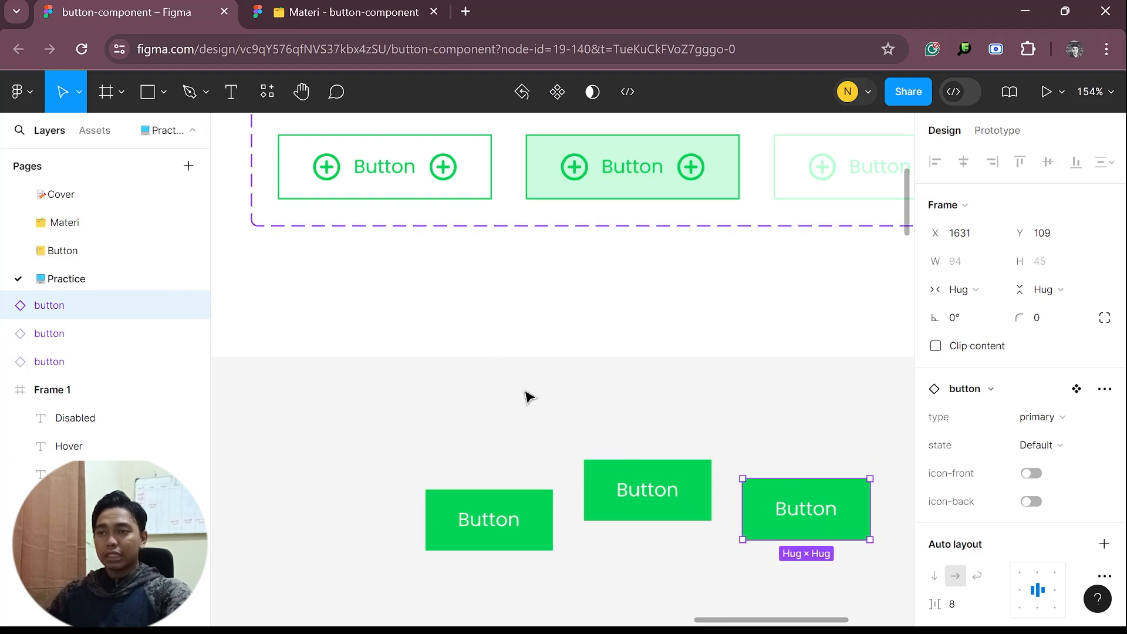
# Set the corner radius of the primary Default variant in the component set to 16
pyautogui.scroll(3, 528, 396)
pyautogui.click(429, 196)
pyautogui.click(431, 199)
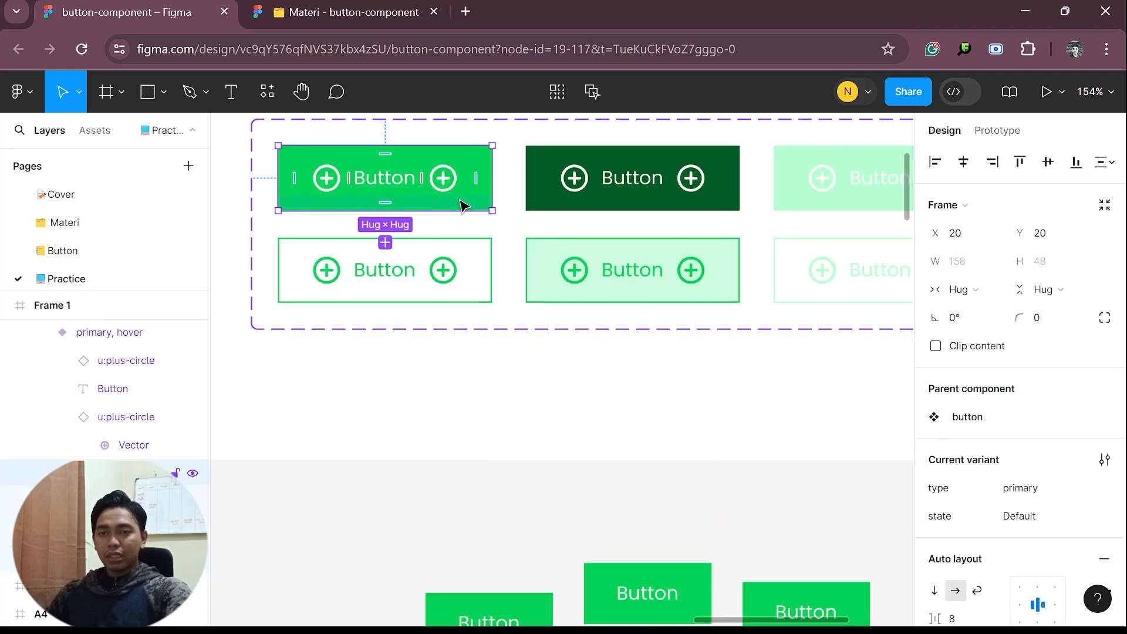
pyautogui.click(1045, 326)
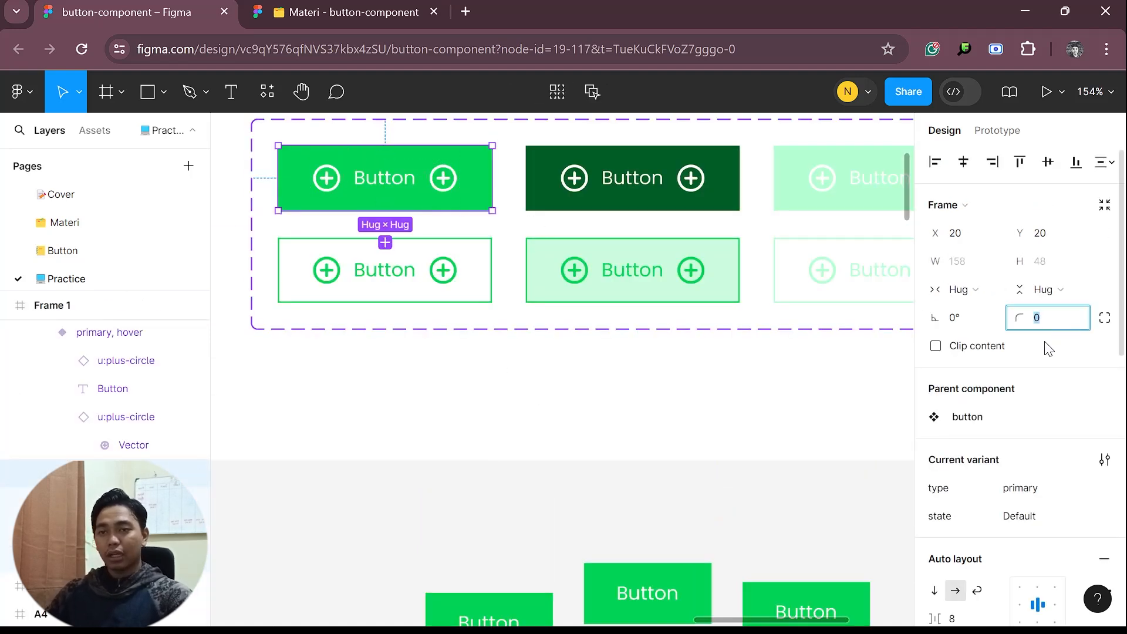
pyautogui.write('16')
pyautogui.press('Return')
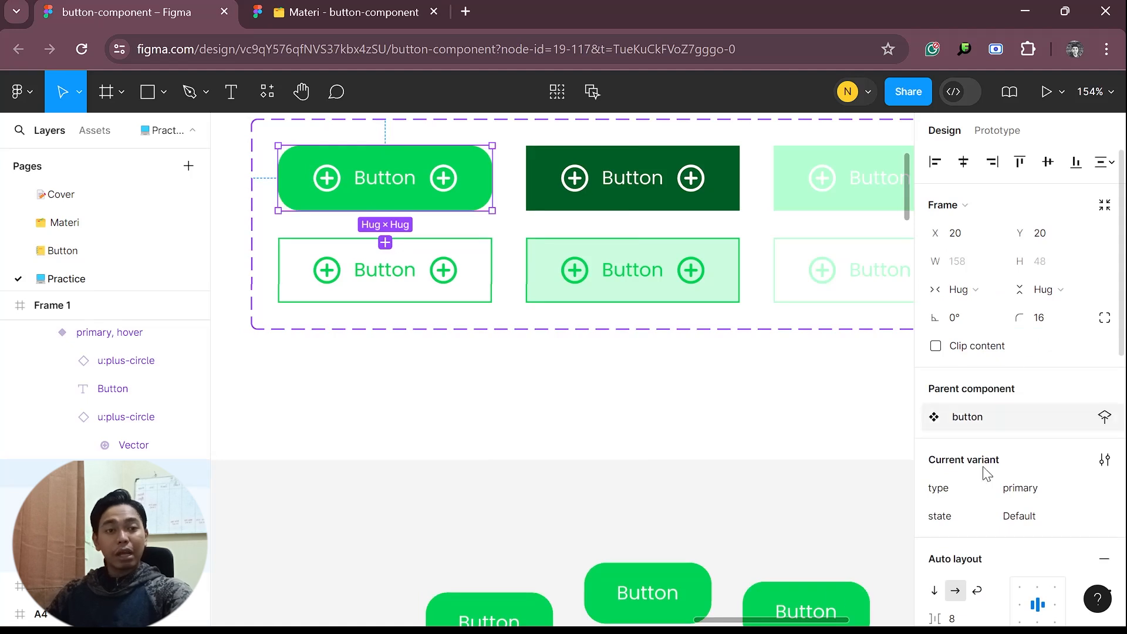
pyautogui.scroll(-1, 683, 595)
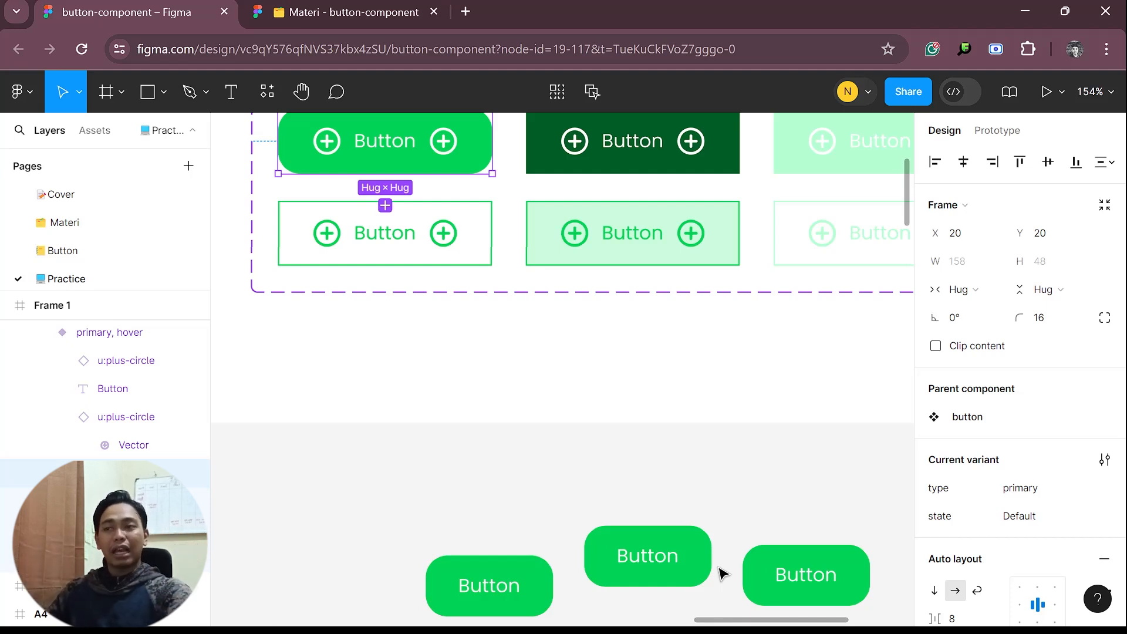
# Change the fill of the primary Default variant in the component set to a darker green
pyautogui.scroll(3, 520, 465)
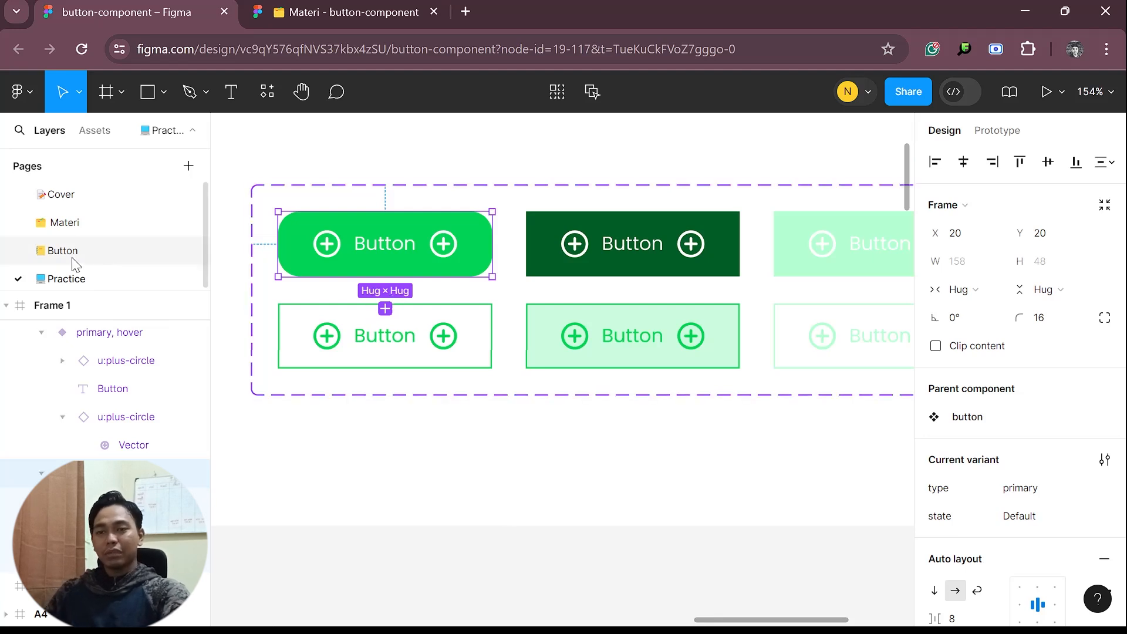
pyautogui.scroll(-5, 1003, 429)
pyautogui.scroll(-5, 1003, 428)
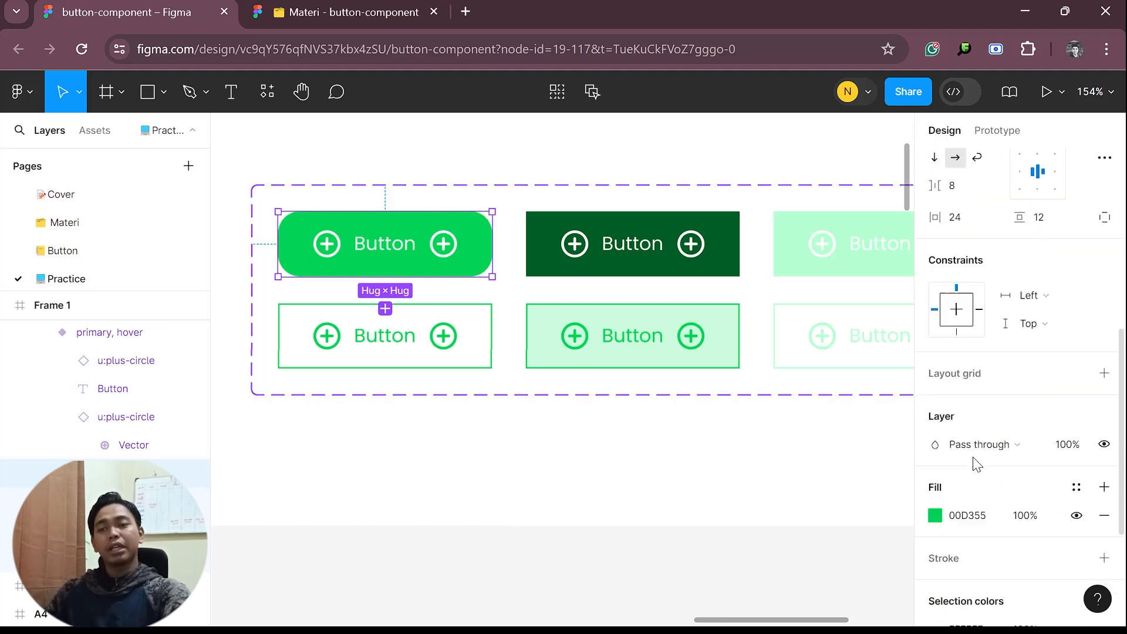
pyautogui.click(936, 420)
pyautogui.moveTo(906, 227); pyautogui.dragTo(907, 280)
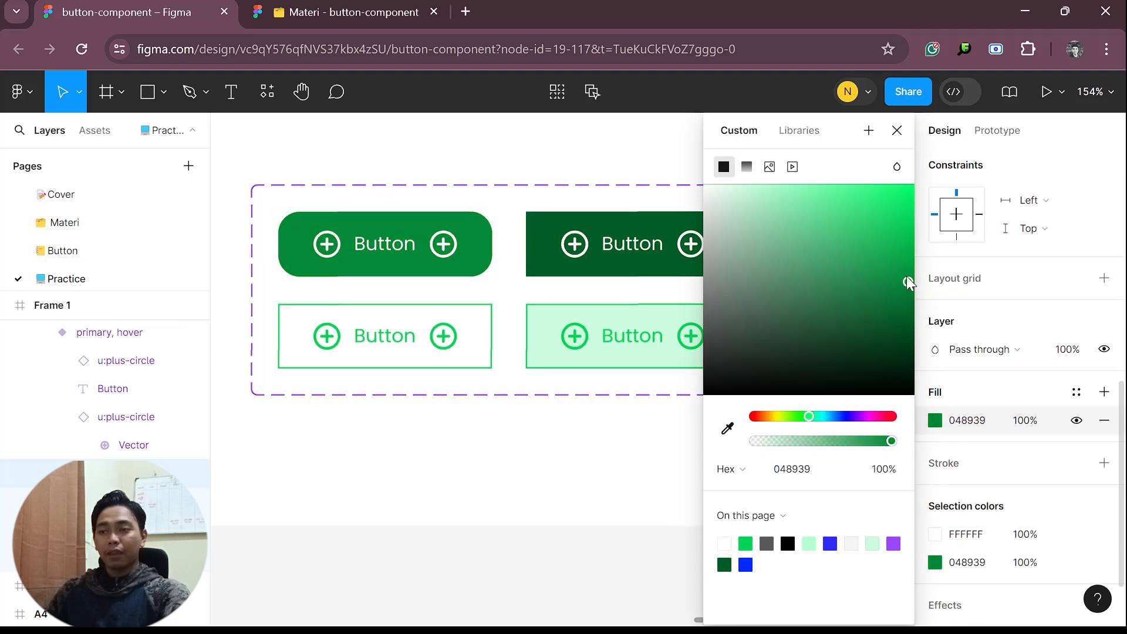
pyautogui.click(592, 494)
pyautogui.scroll(-5, 593, 496)
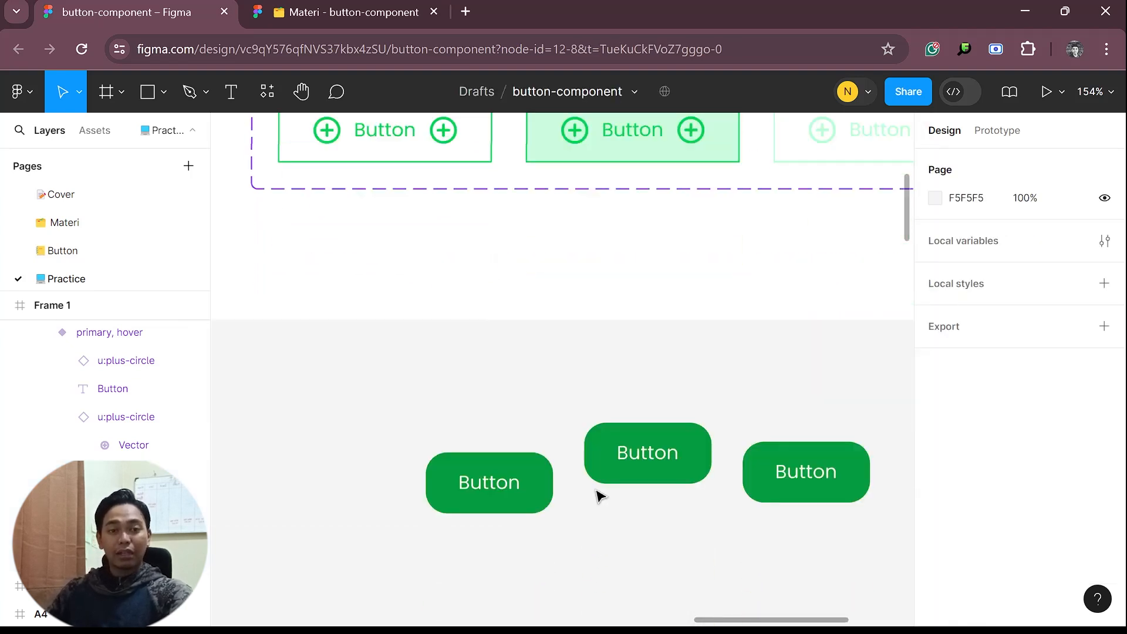